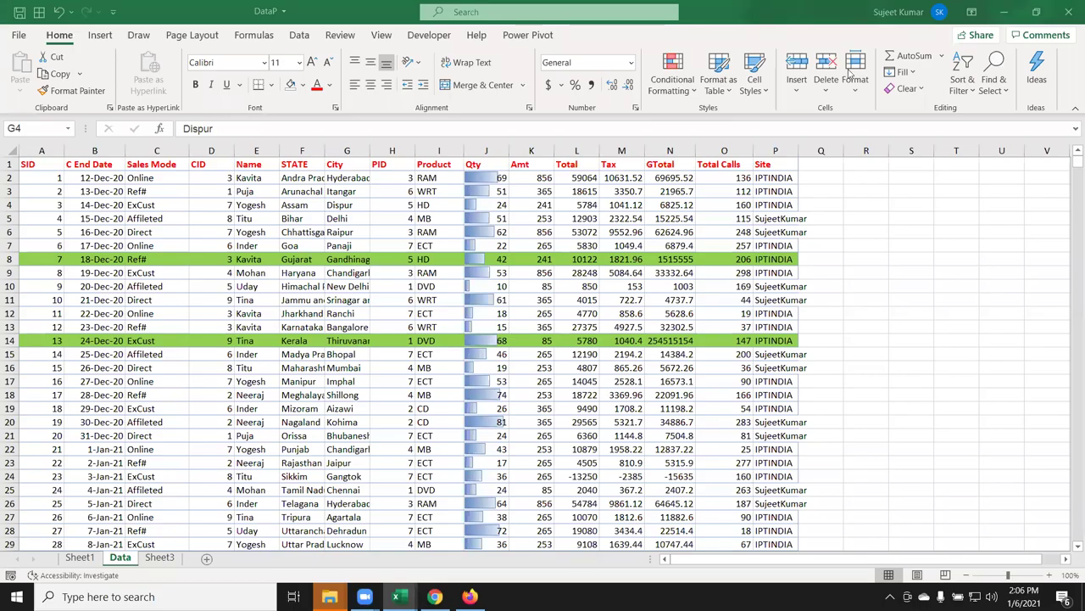
Permanently delete Sheet1 and its four pivot tables from the workbook
left_click(78, 568)
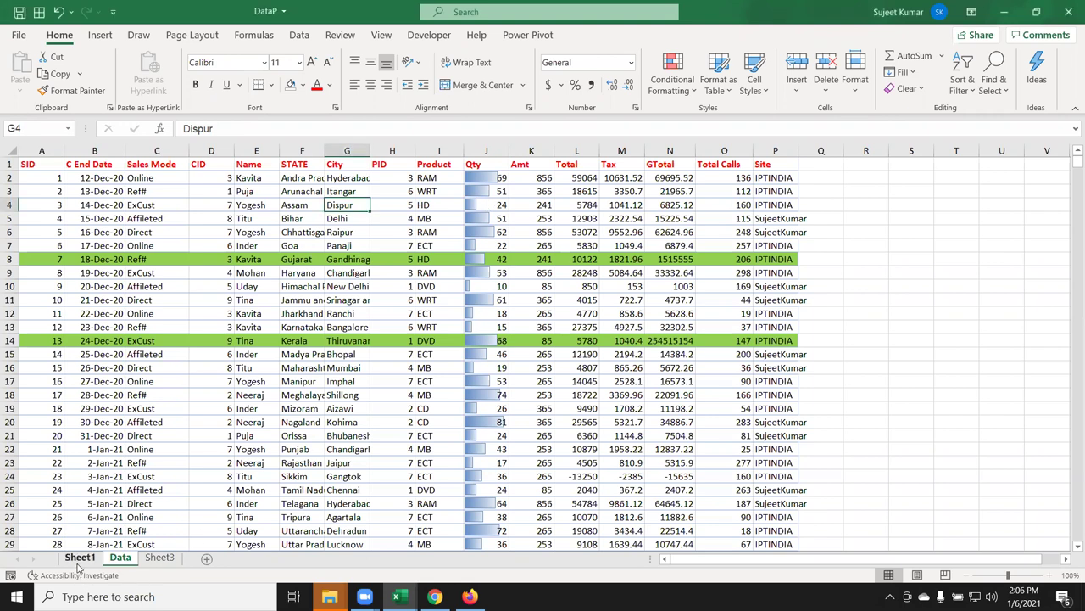
right_click(78, 561)
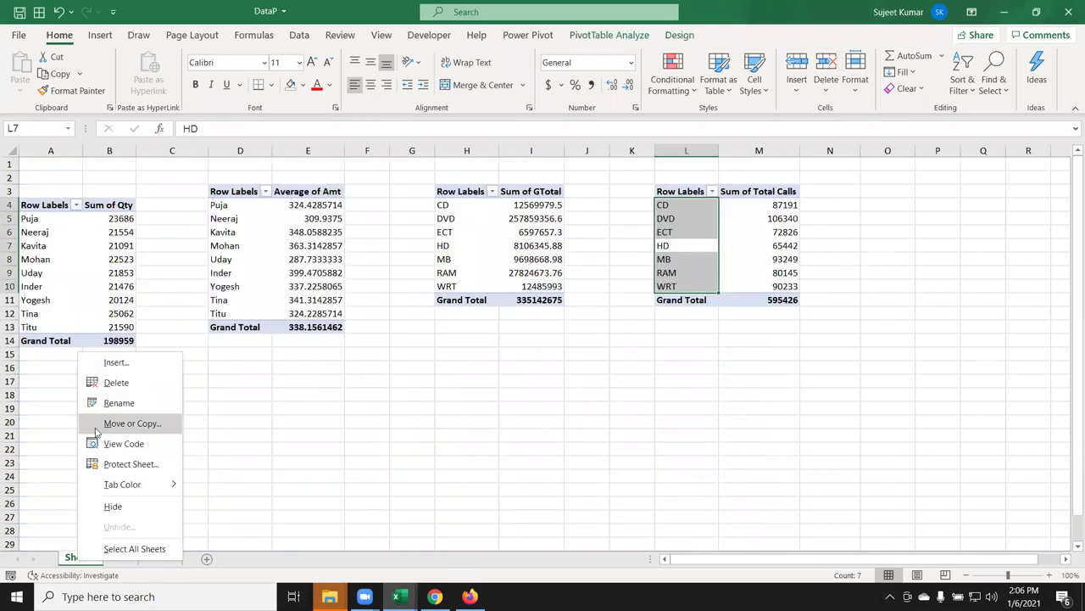
left_click(113, 383)
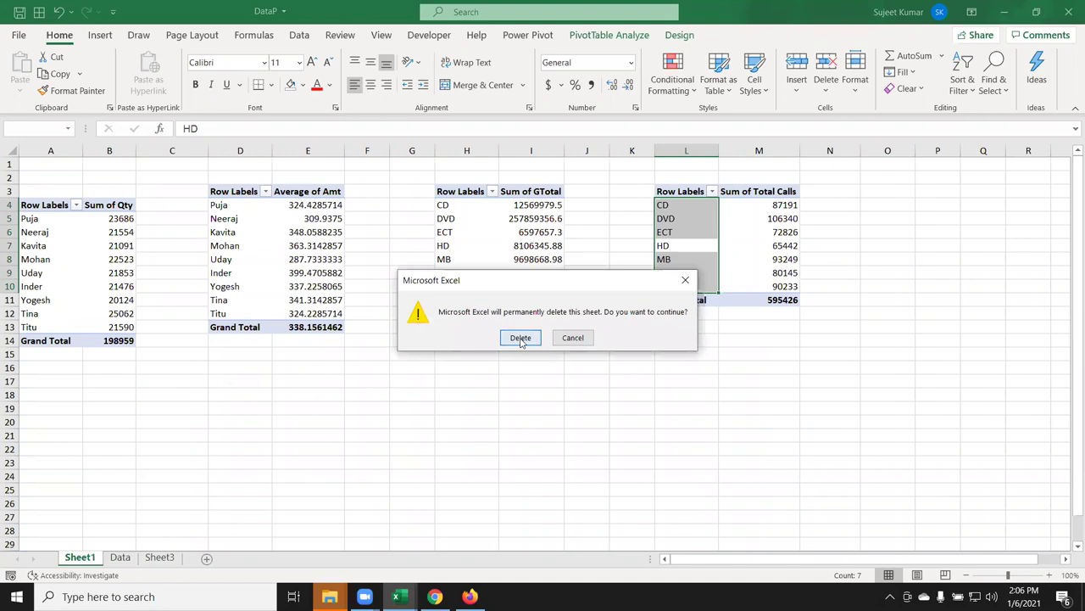
left_click(521, 337)
Create a new PivotTable from the Data range on a new worksheet, Sheet2
left_click(49, 167)
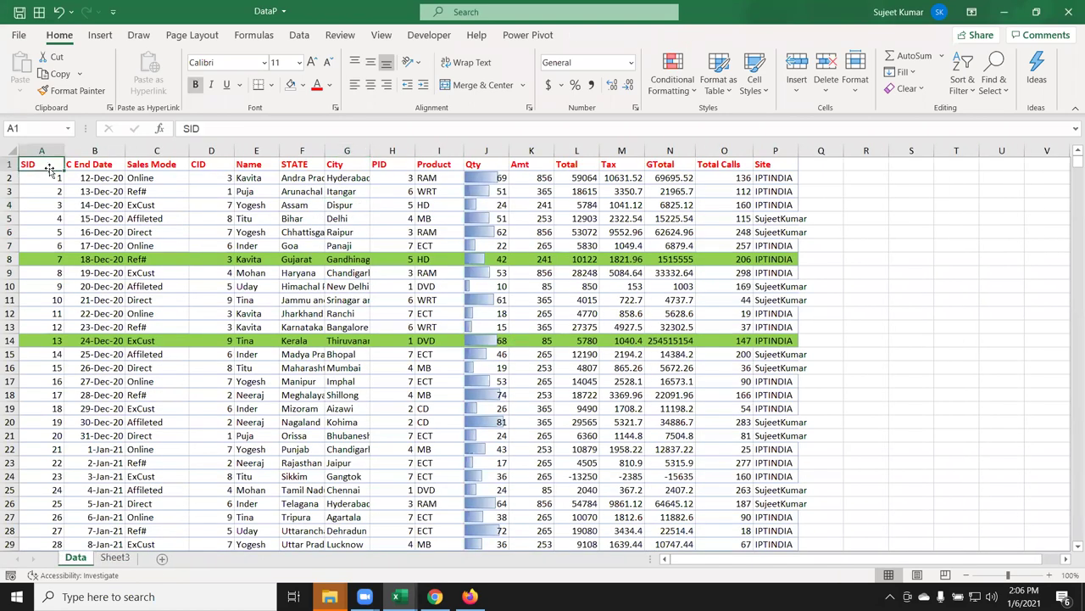
left_click(100, 38)
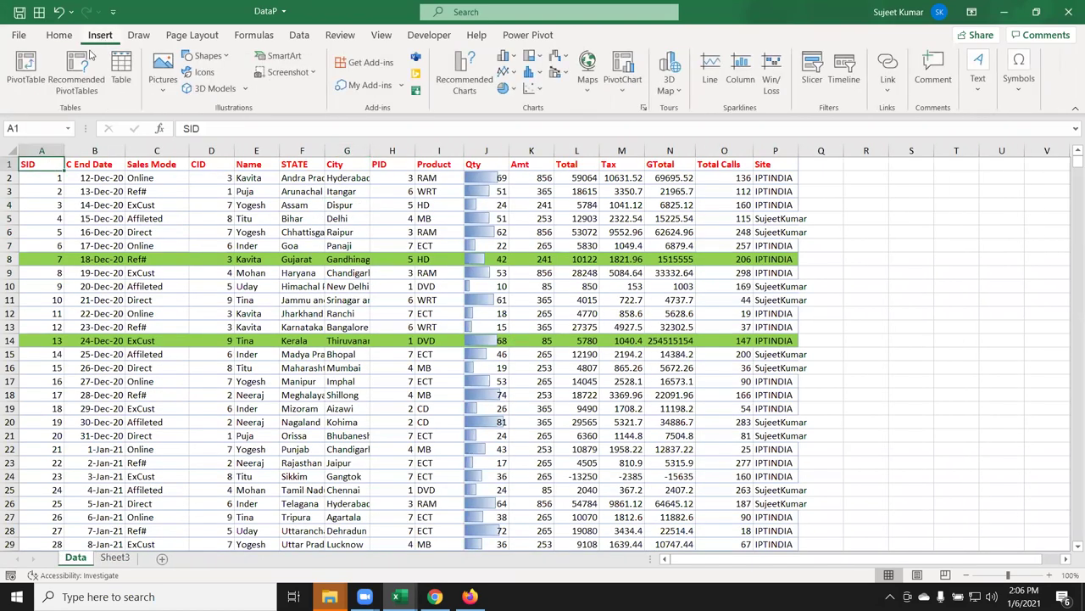
left_click(20, 60)
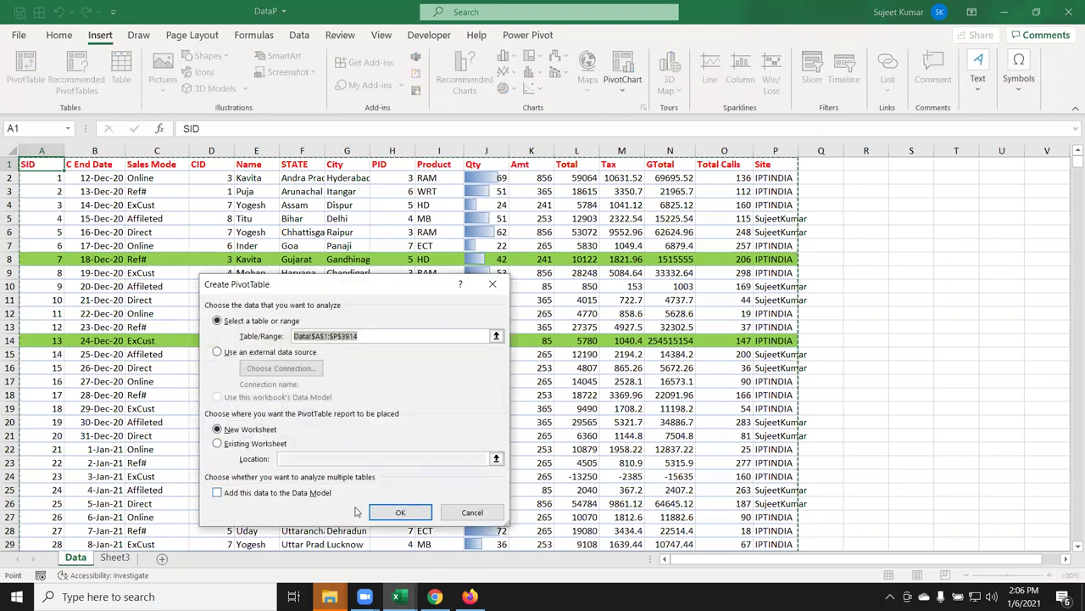
left_click(399, 512)
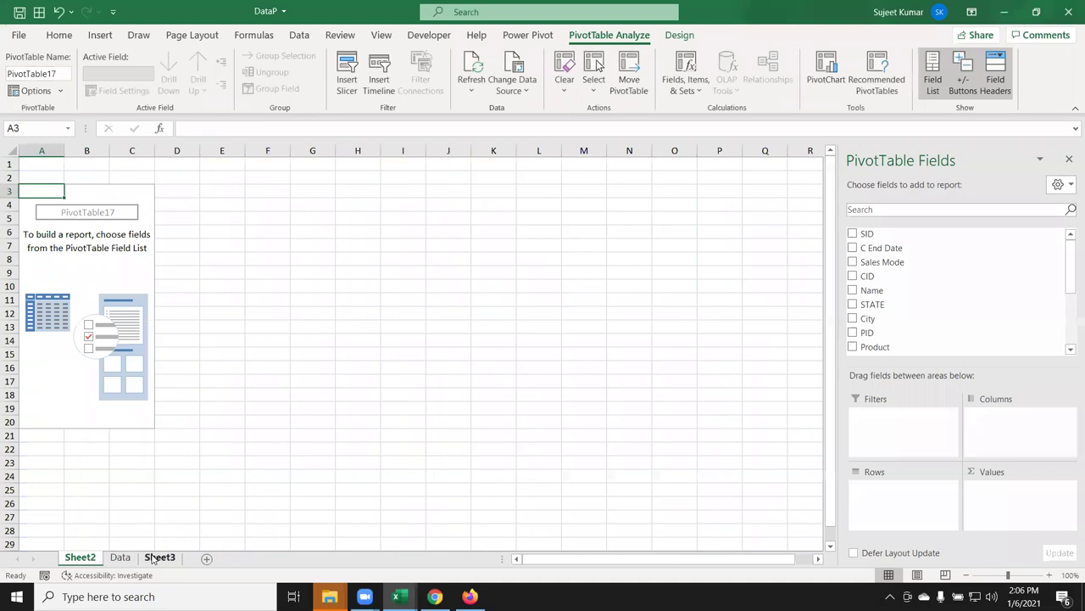
Permanently delete Sheet3 from the workbook
left_click(158, 558)
right_click(159, 558)
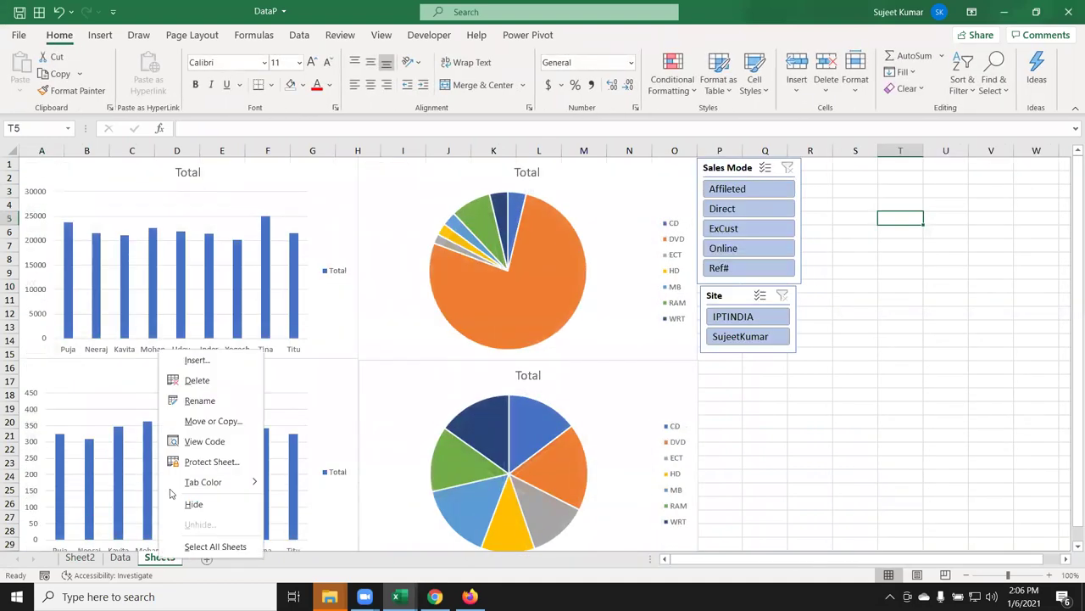
left_click(183, 381)
left_click(519, 337)
Build the Sheet2 pivot with Name in Rows and Sum of Qty in Values
left_click(90, 561)
left_click_drag(904, 291, 906, 506)
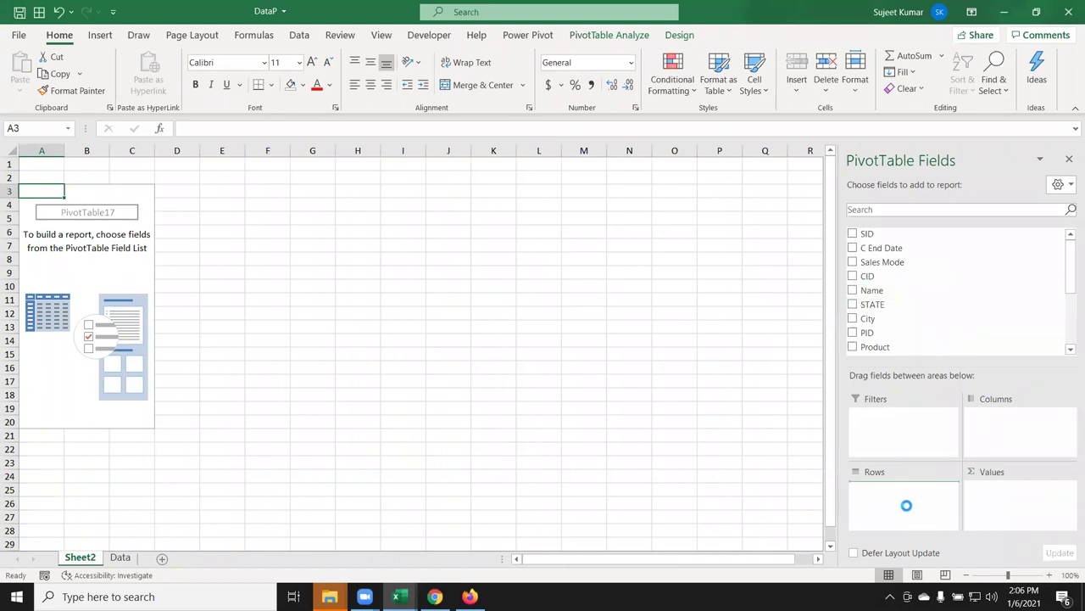
scroll(891, 336, "down", 2)
left_click_drag(894, 297, 995, 498)
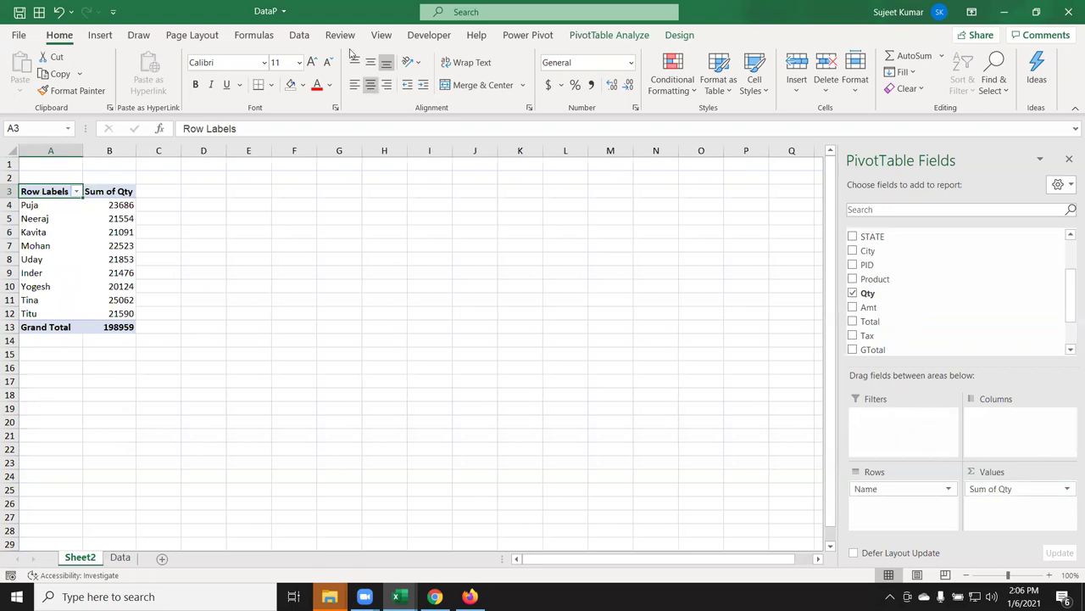
Insert a clustered column PivotChart of Sum of Qty by Name, placed around E2:L16
left_click(96, 39)
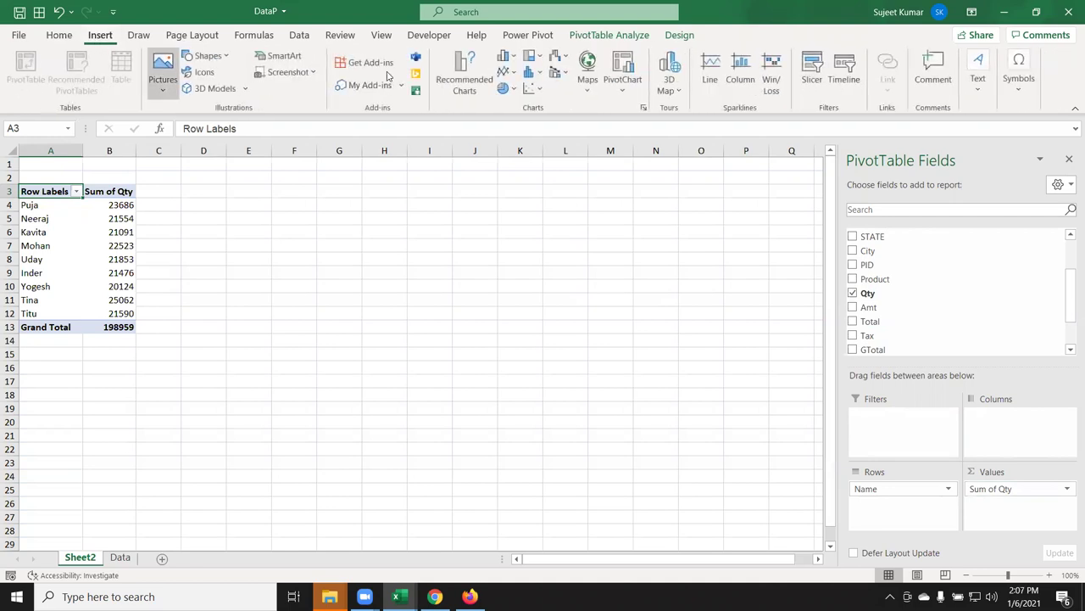
left_click(504, 56)
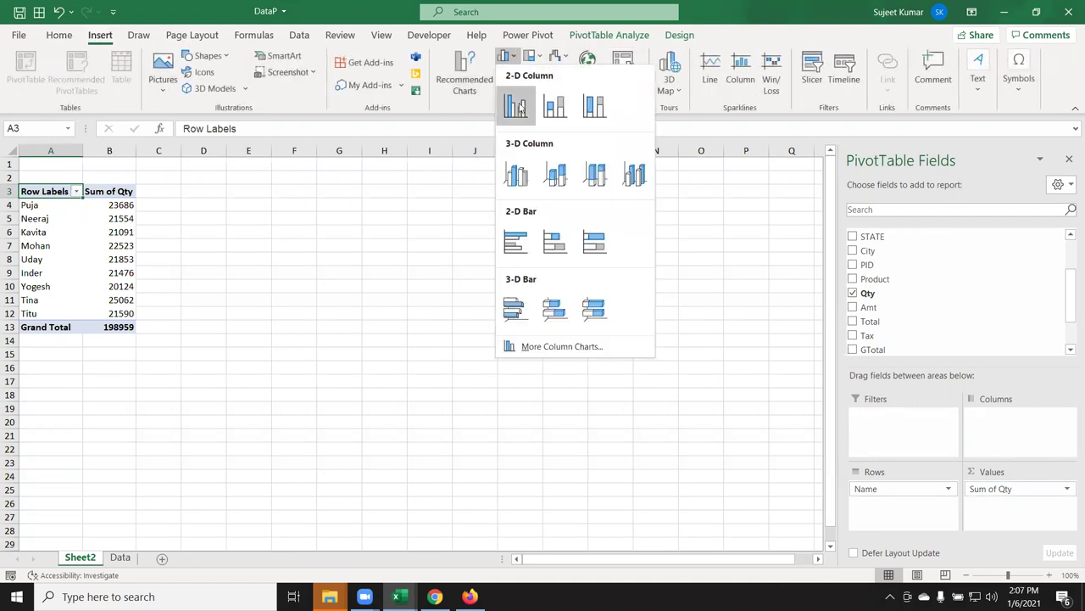
left_click(516, 107)
left_click_drag(370, 254, 353, 183)
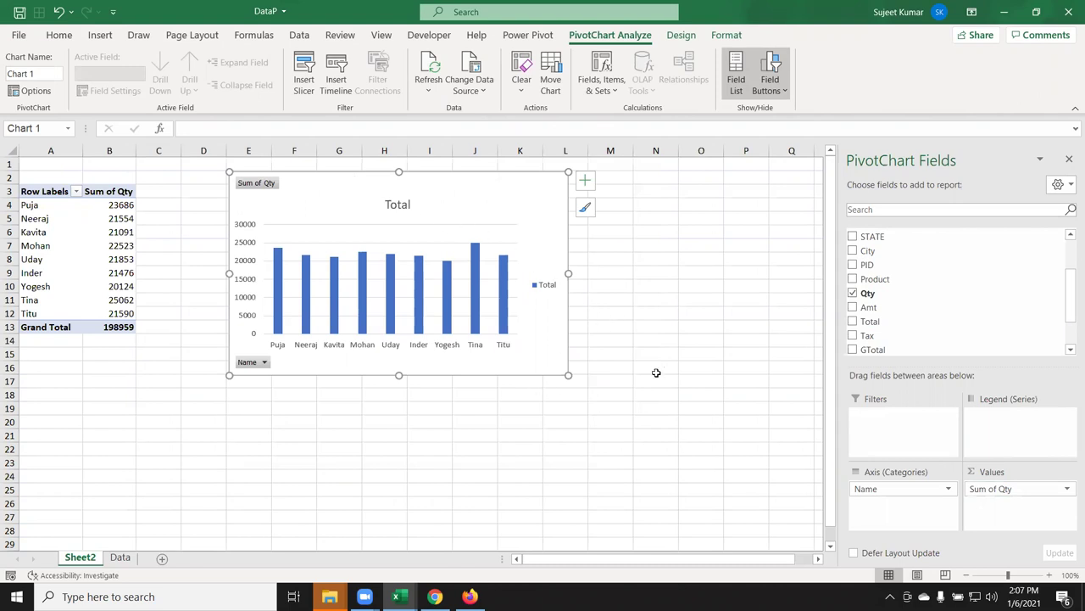
Add Amt to the pivot values, summarized as Average
mouse_move(952, 310)
left_mouse_down()
mouse_move(1024, 524)
mouse_move(1009, 509)
left_mouse_up()
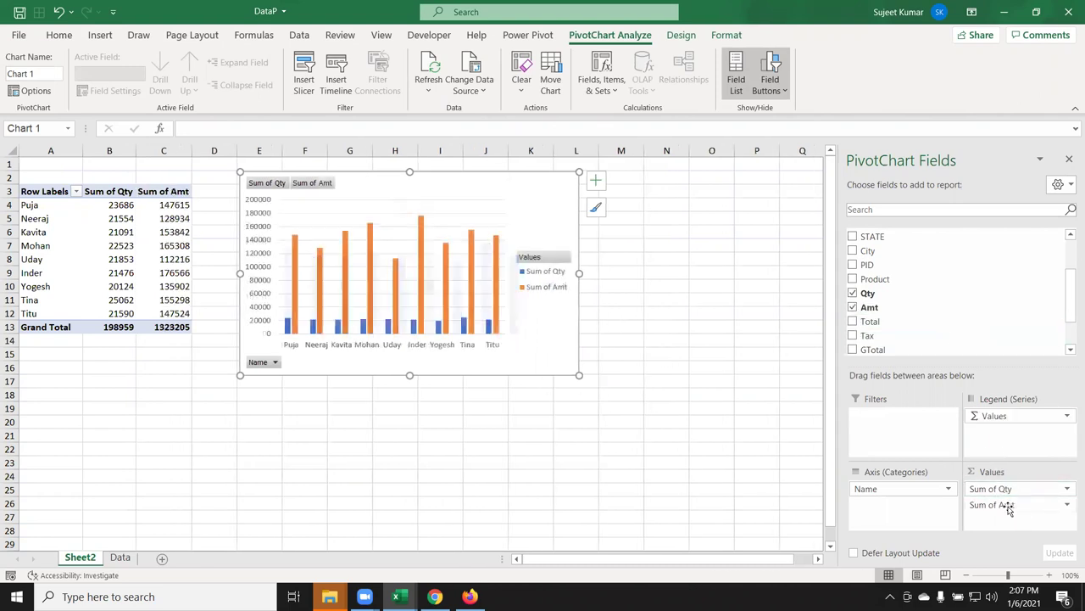
left_click(1066, 504)
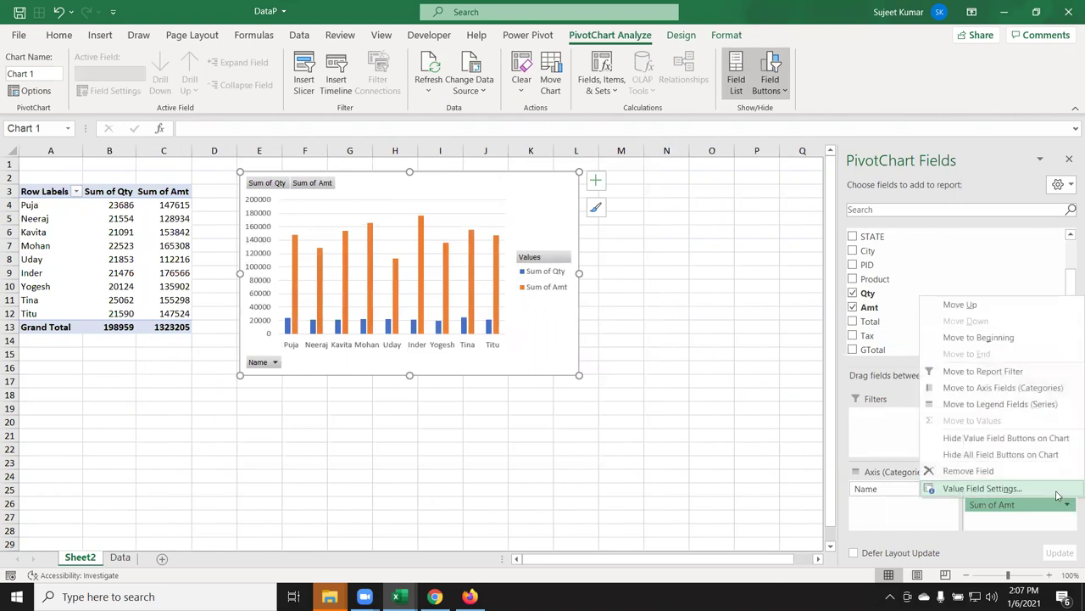
left_click(981, 487)
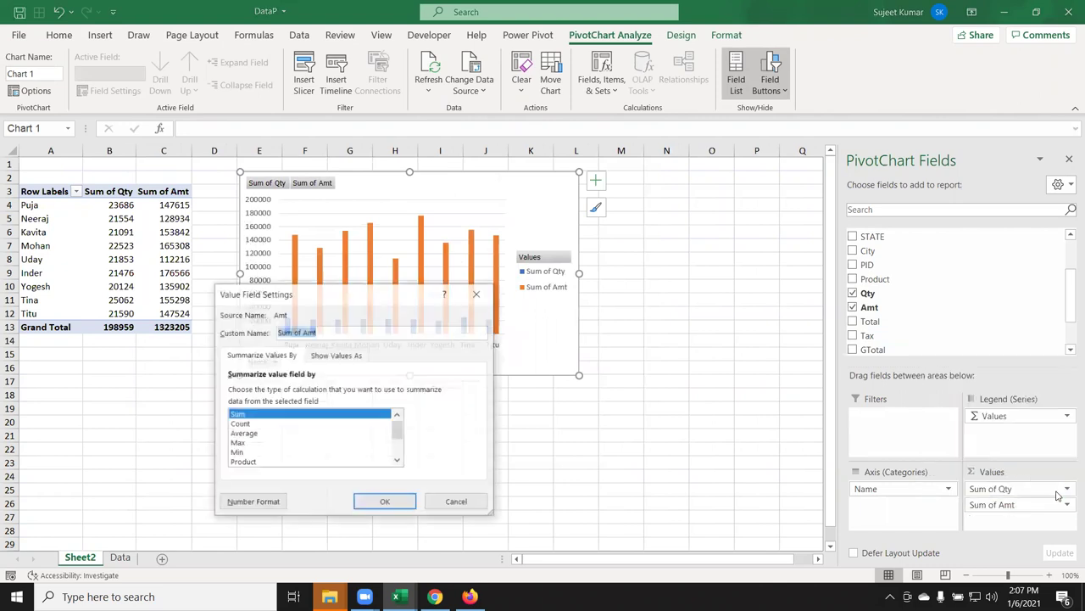
left_click(243, 434)
left_click(384, 500)
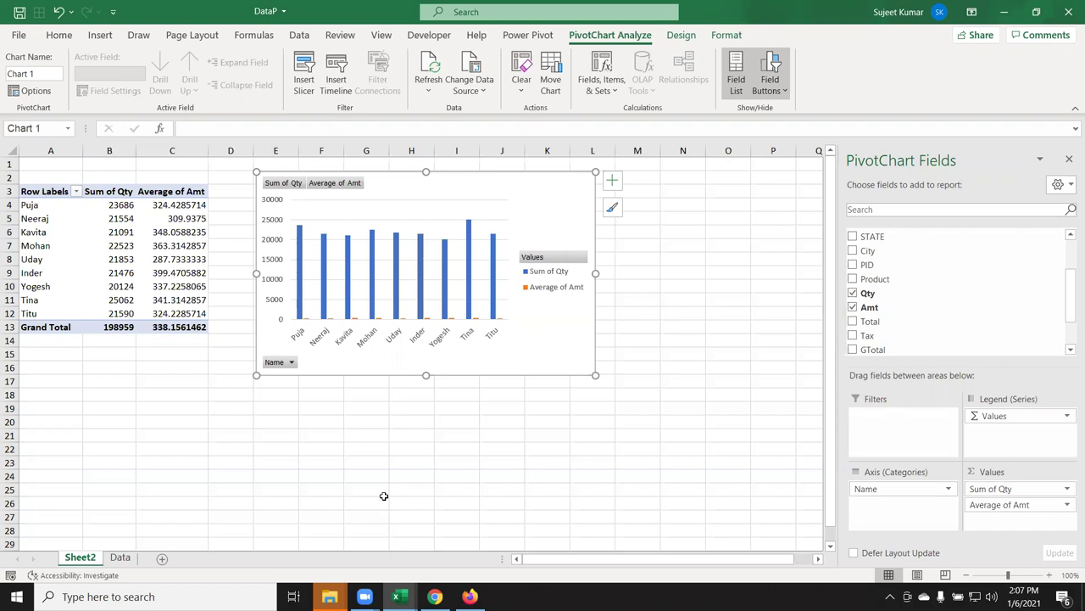
Delete the PivotChart and remove Average of Amt from the pivot values
mouse_move(300, 280)
key("Delete")
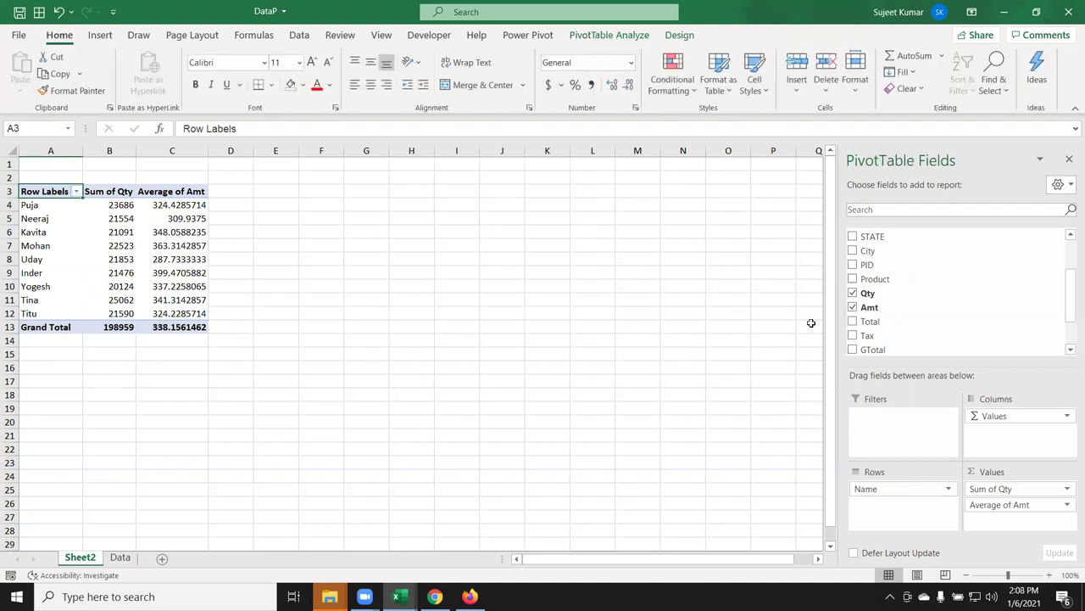
left_click_drag(1010, 505, 979, 332)
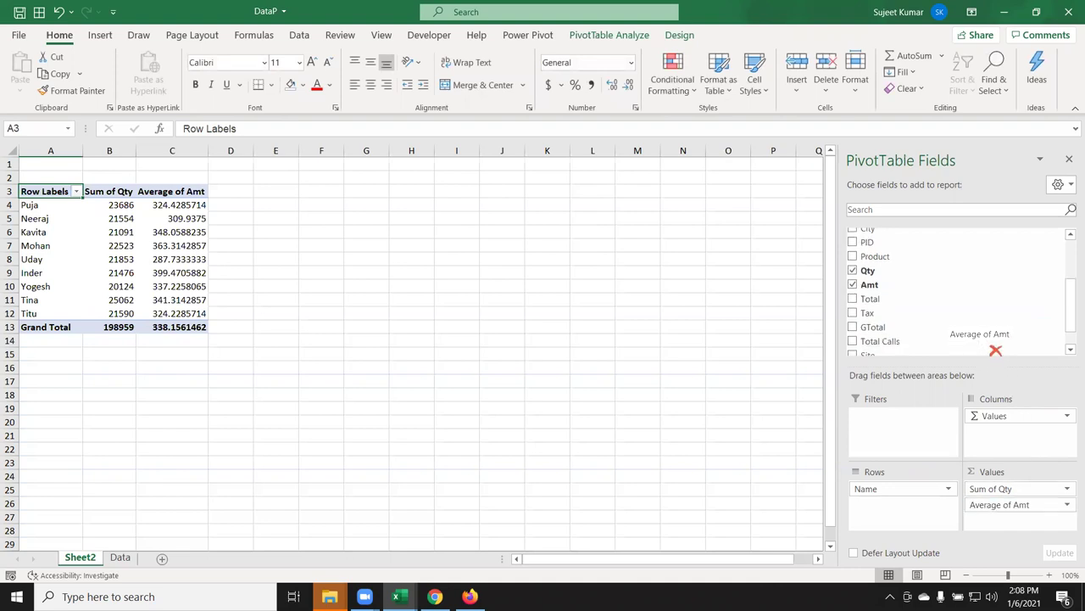
Create a second PivotTable from Data!$A$1:$P$3914 at existing location Sheet2!E3
left_click(129, 560)
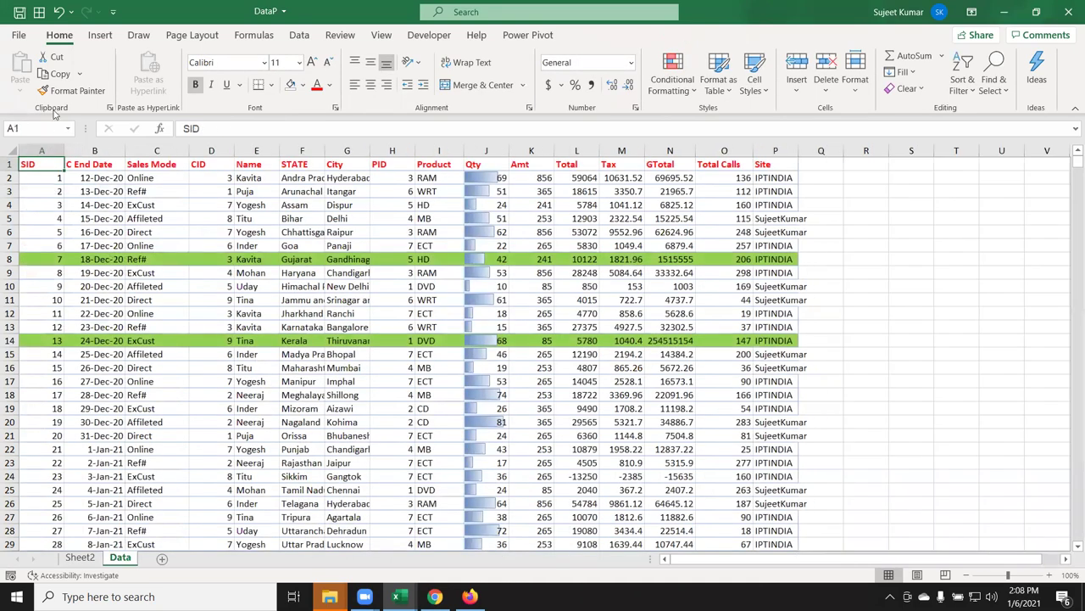
left_click(100, 35)
left_click(26, 68)
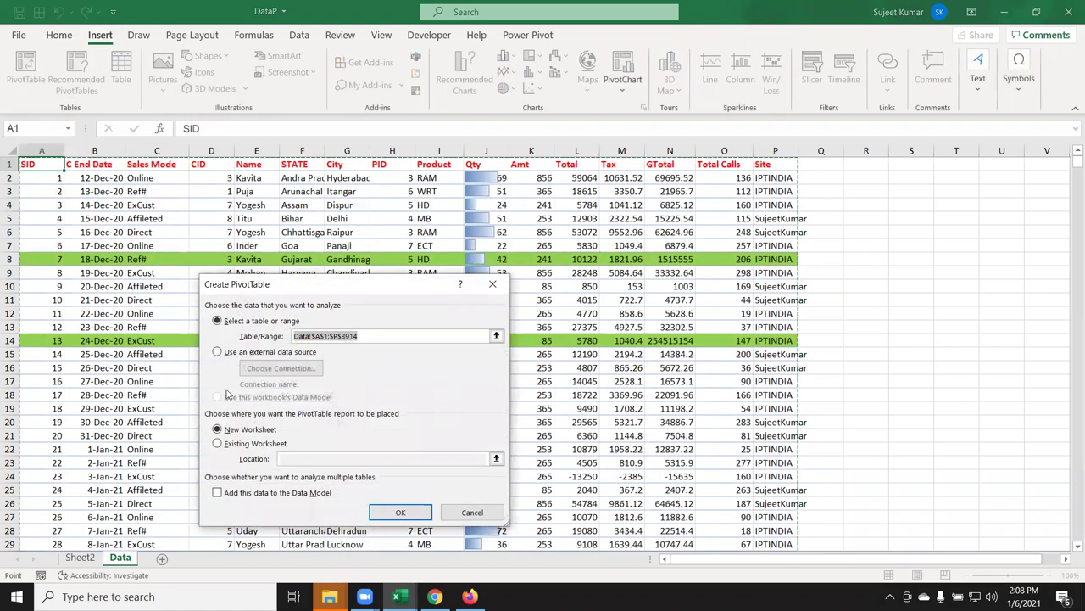
left_click(254, 443)
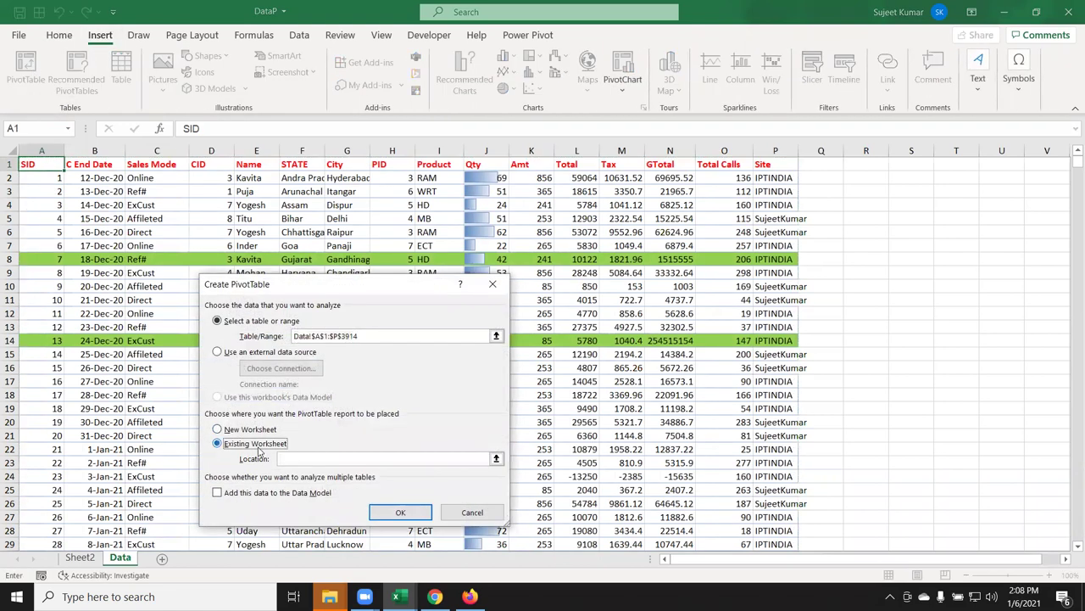
left_click(81, 557)
left_click(280, 196)
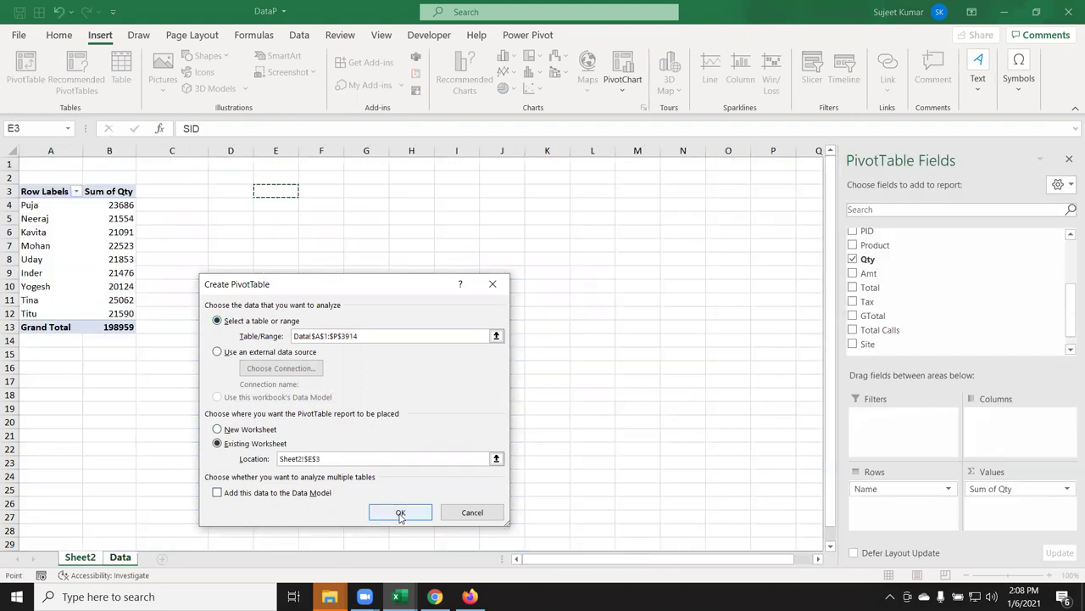
left_click(398, 512)
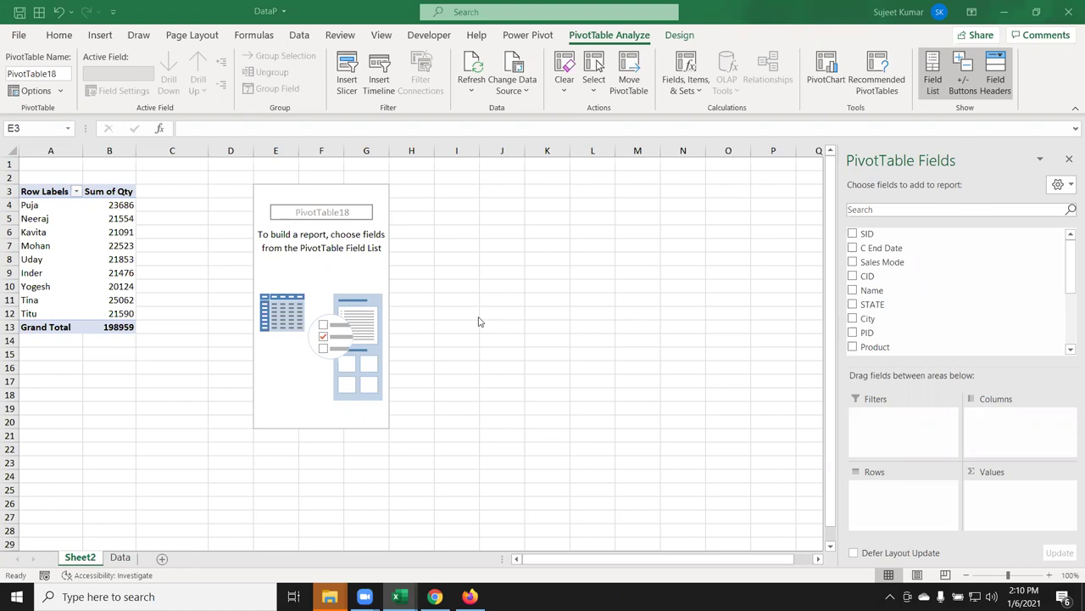
Set the E3 pivot to sum Amt by Name, then return to the Data sheet
scroll(901, 275, "down", 3)
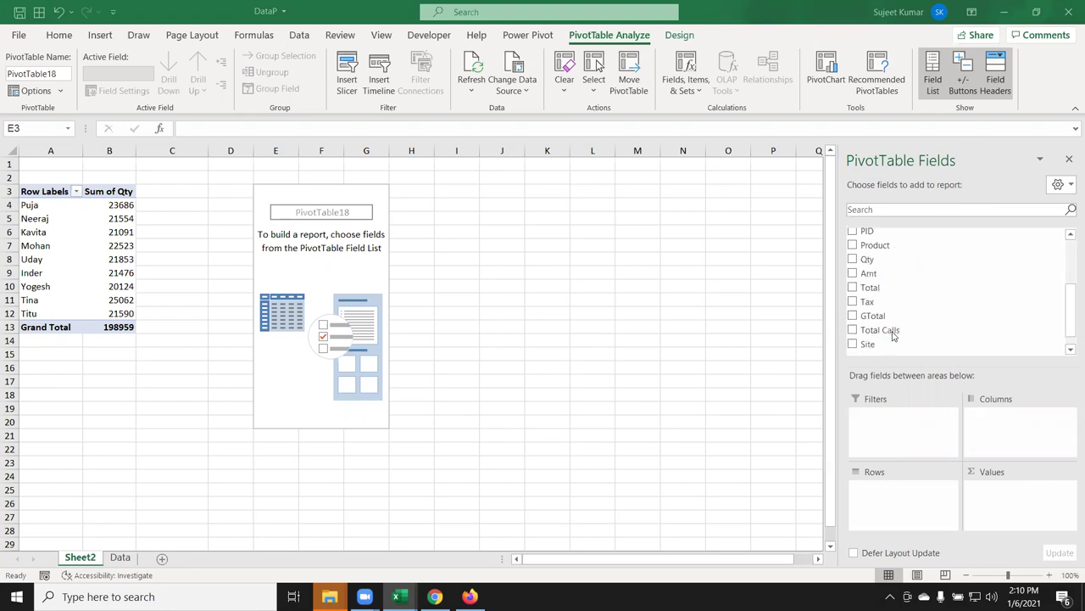
scroll(876, 348, "up", 2)
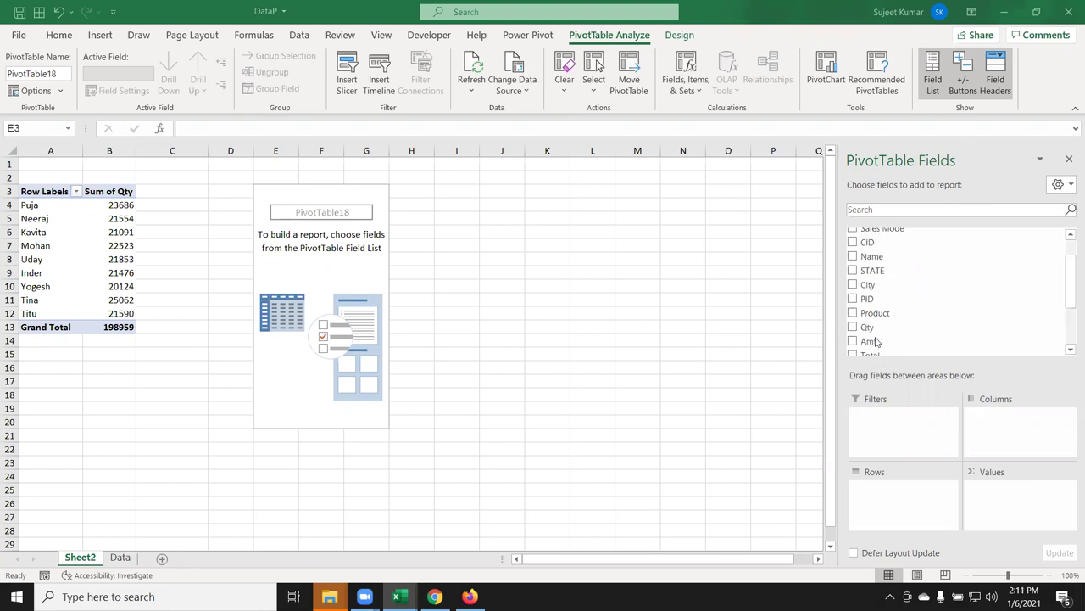
left_click_drag(871, 257, 890, 488)
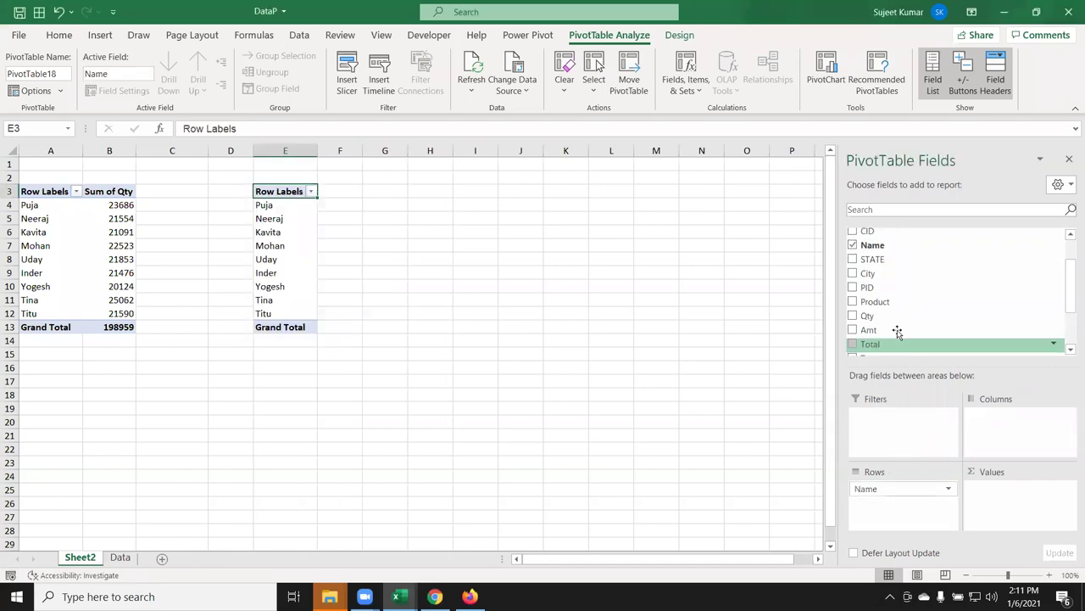
left_click_drag(896, 329, 1005, 497)
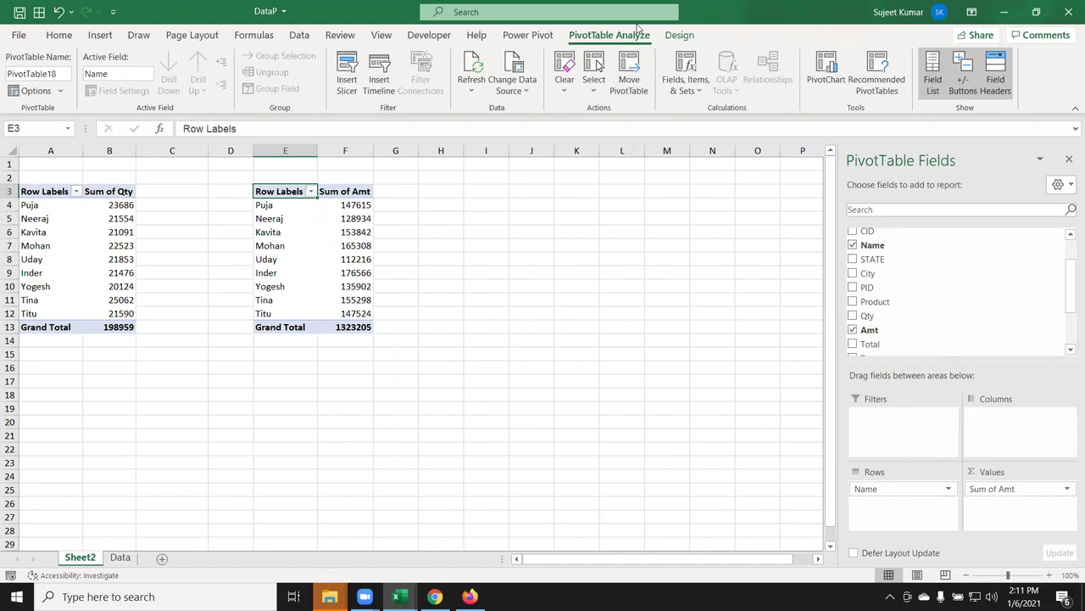
left_click(347, 222)
left_click(272, 195)
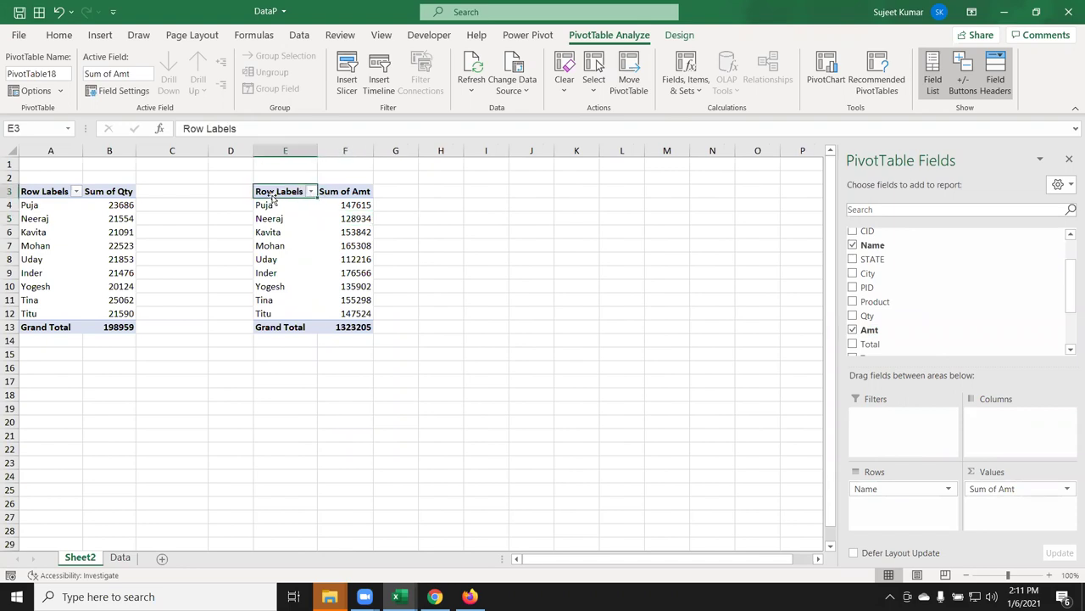
left_click(119, 557)
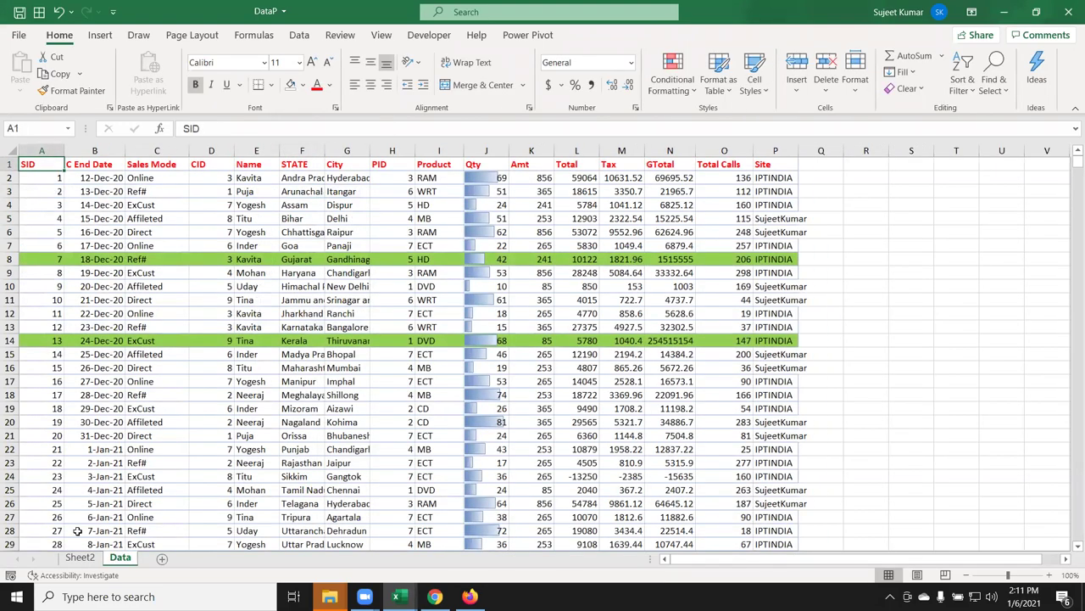
Copy the Amt-by-Name pivot table at E3 and paste it at I3
left_click(82, 558)
key("ctrl+a")
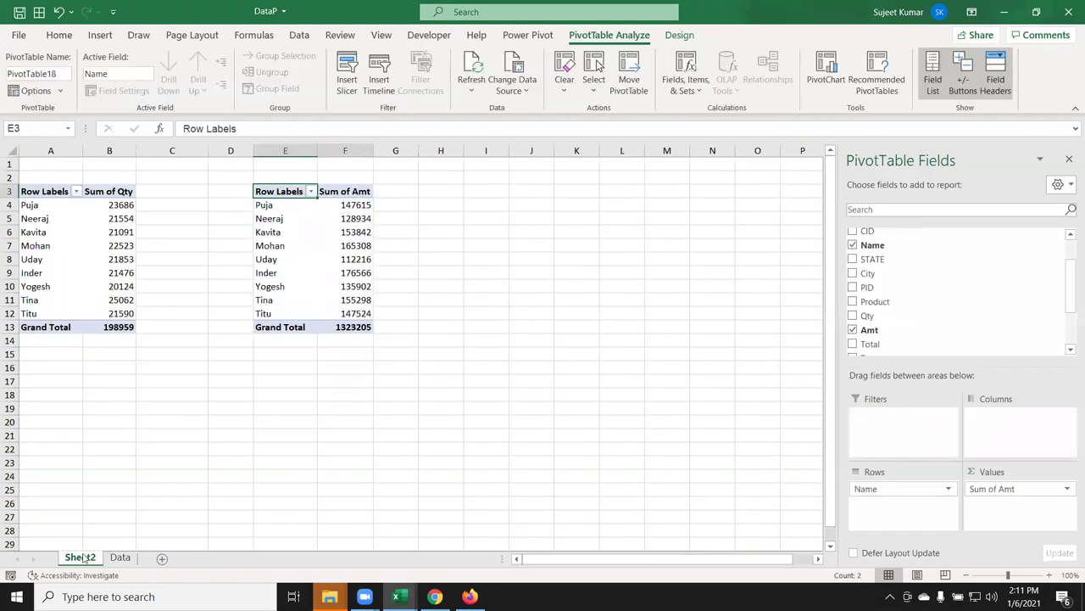
key("ctrl+c")
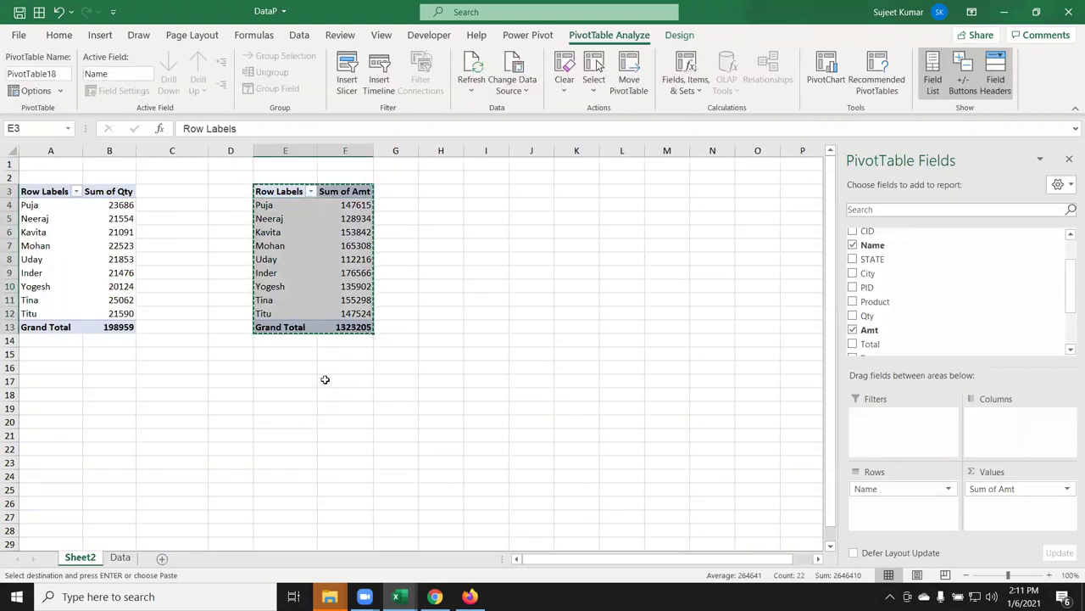
left_click(474, 192)
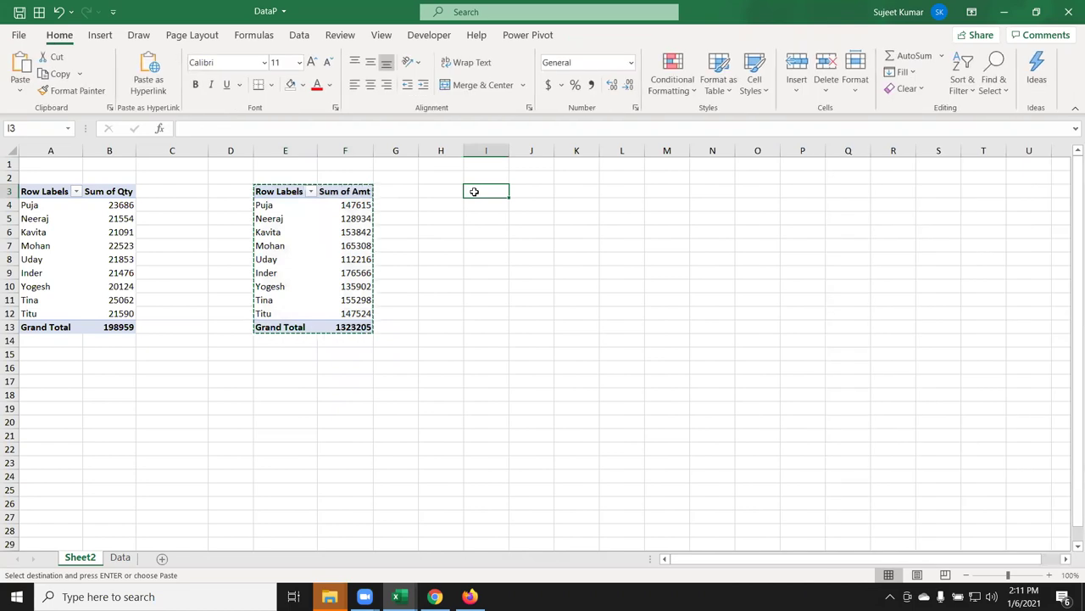
key("ctrl+v")
left_click(489, 212)
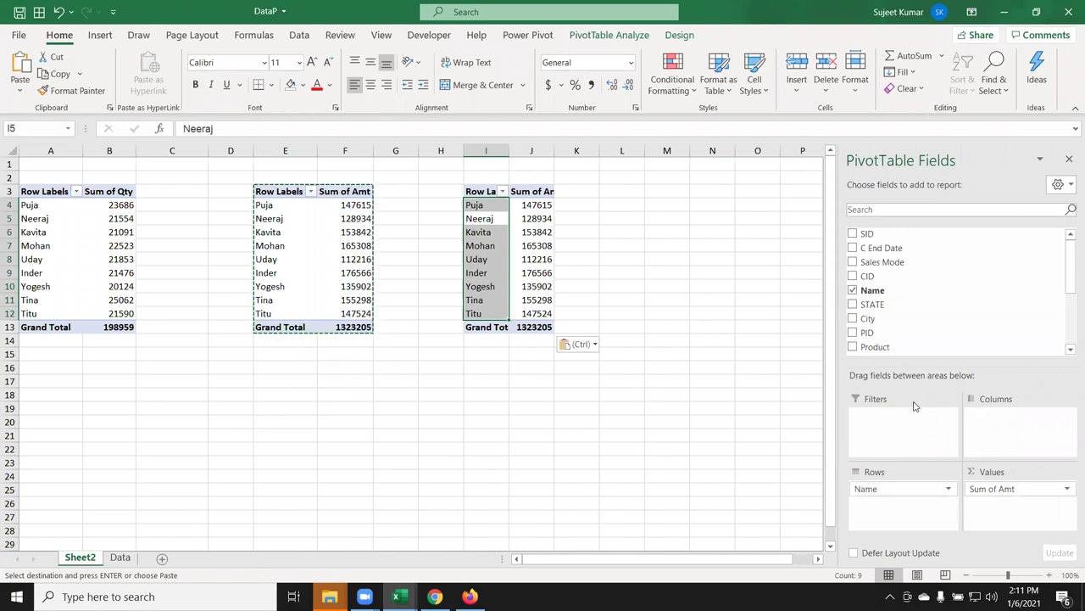
Change the I3 pivot's rows from Name to Product
left_click_drag(905, 318, 900, 341)
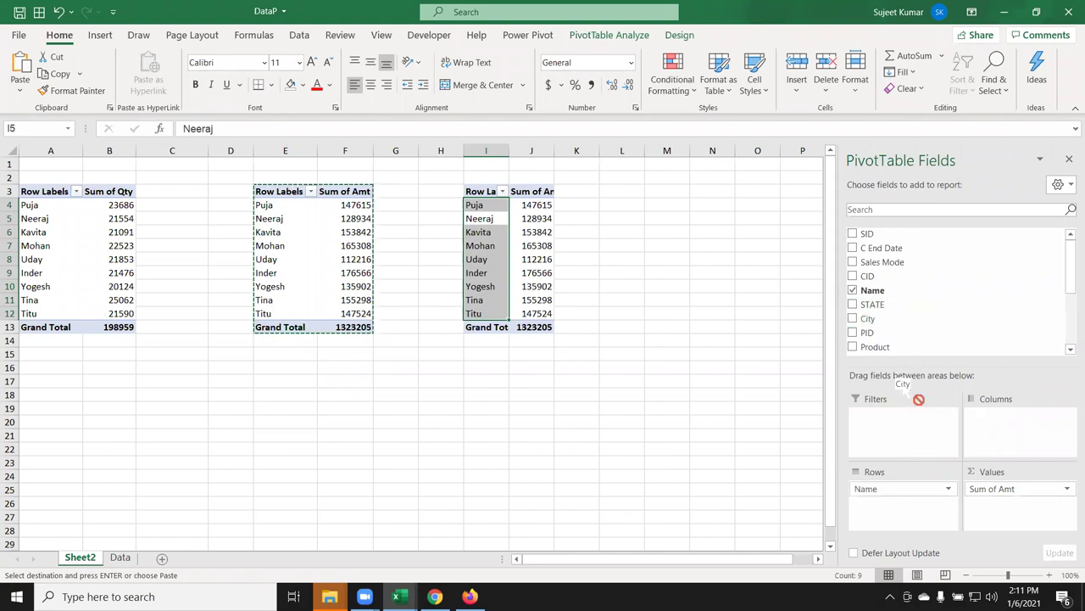
left_click_drag(900, 341, 912, 533)
mouse_move(888, 492)
left_mouse_down()
mouse_move(922, 304)
mouse_move(925, 505)
left_mouse_up()
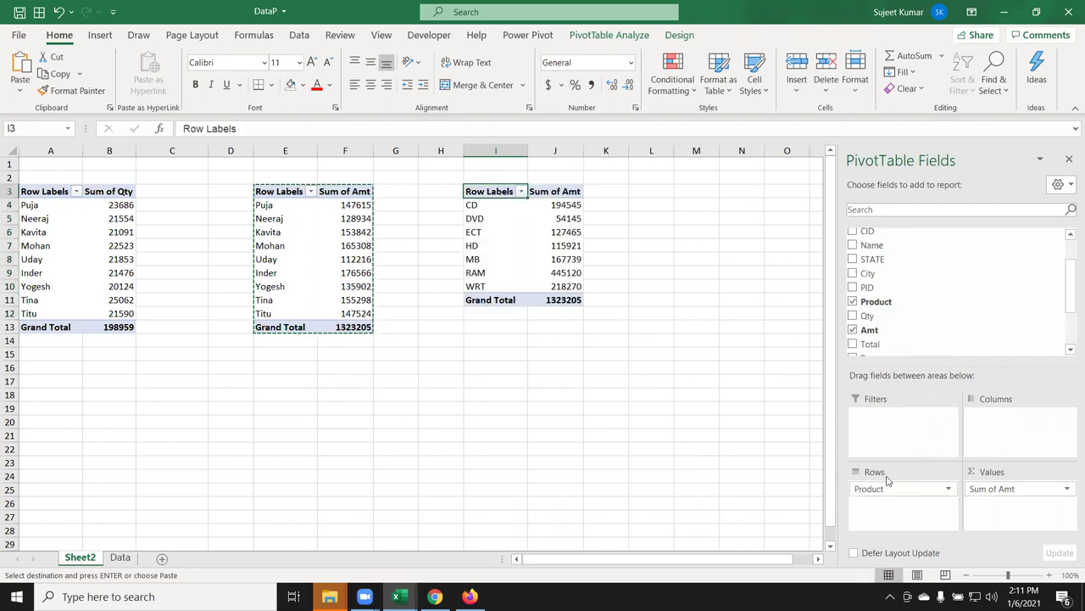
Copy the Product pivot to M3 and switch its rows to Sales Mode
left_click_drag(491, 191, 566, 300)
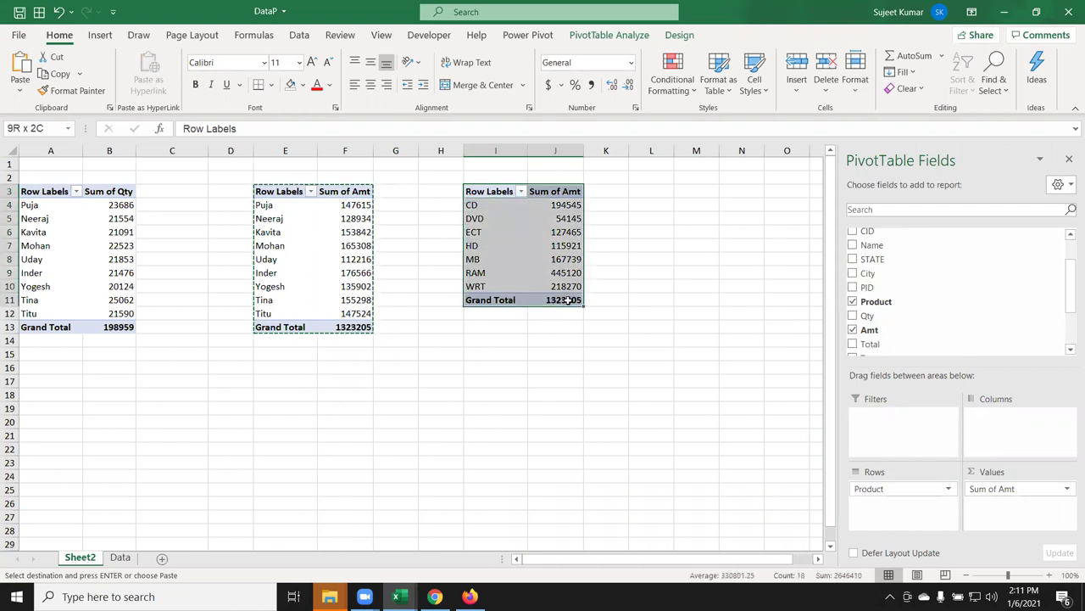
key("ctrl+c")
left_click(695, 190)
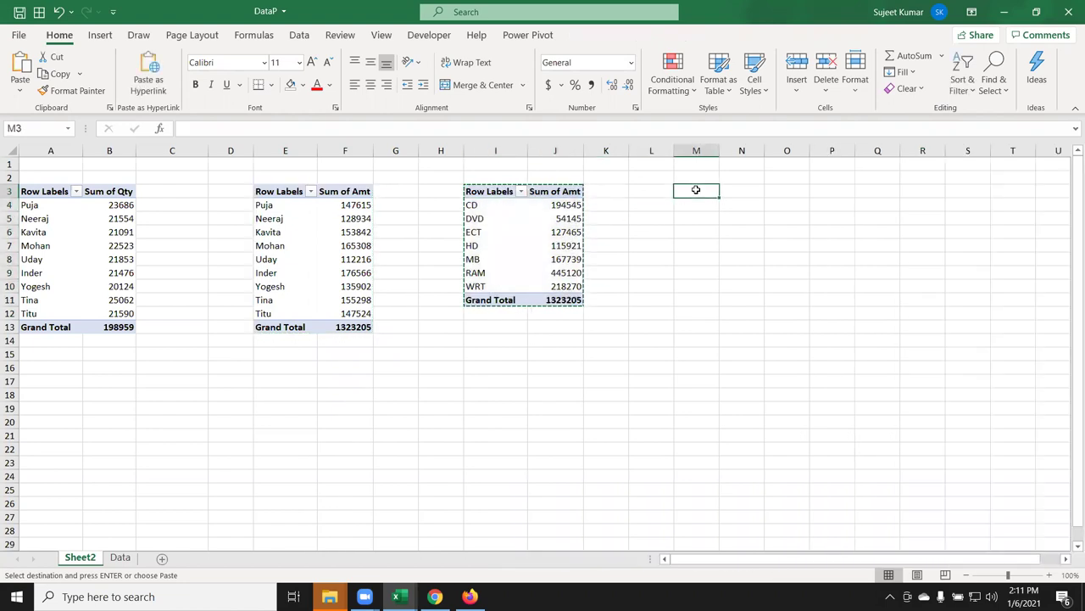
key("ctrl+v")
left_click_drag(903, 488, 939, 292)
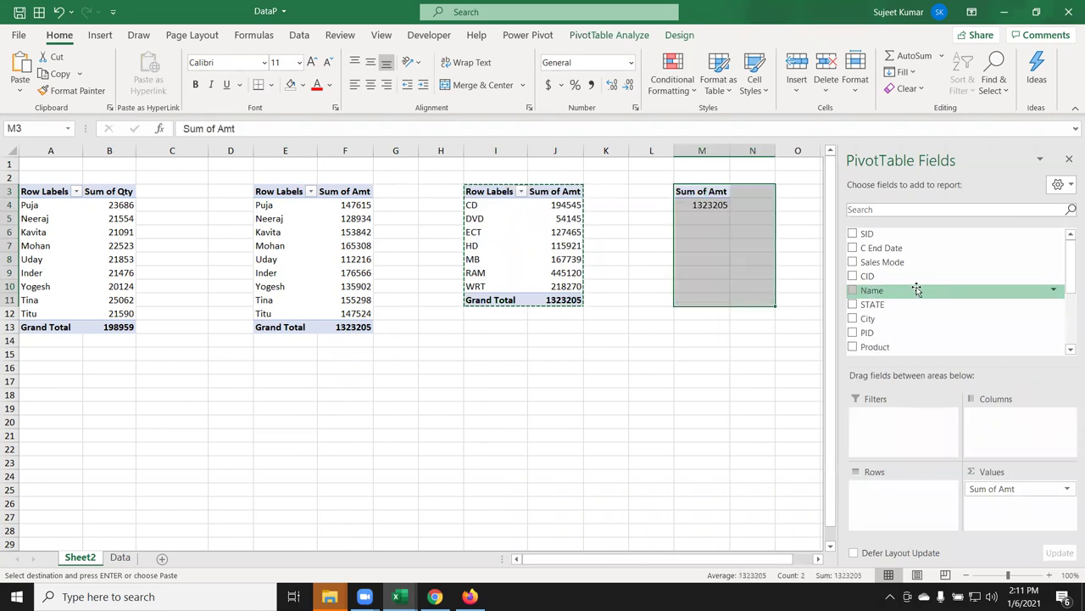
mouse_move(899, 262)
left_mouse_down()
mouse_move(951, 502)
mouse_move(941, 492)
left_mouse_up()
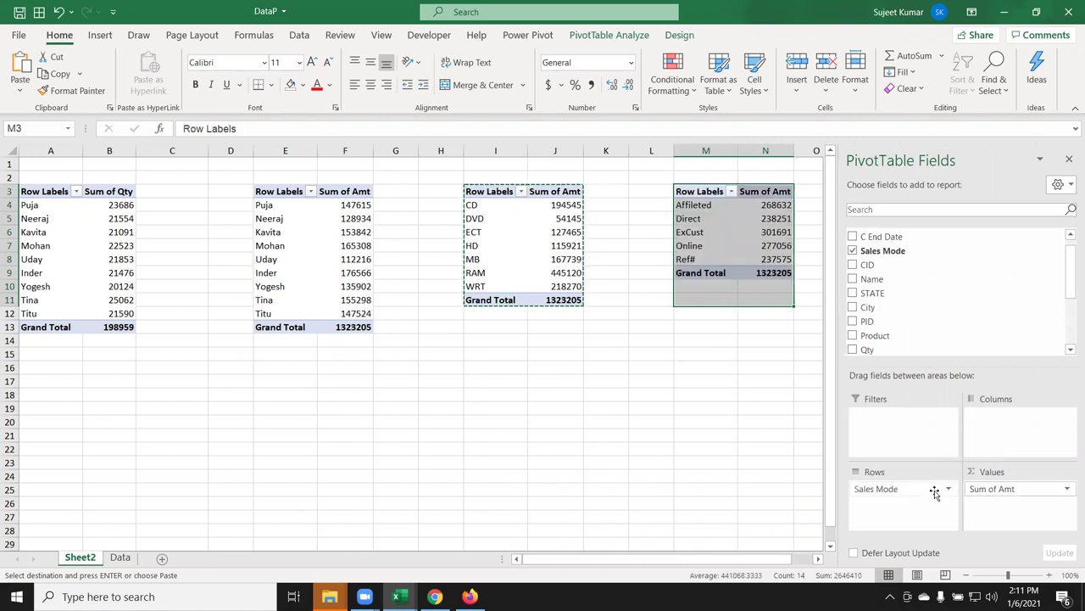
Close the PivotTable Field List and cancel the pending copy
left_click(719, 217)
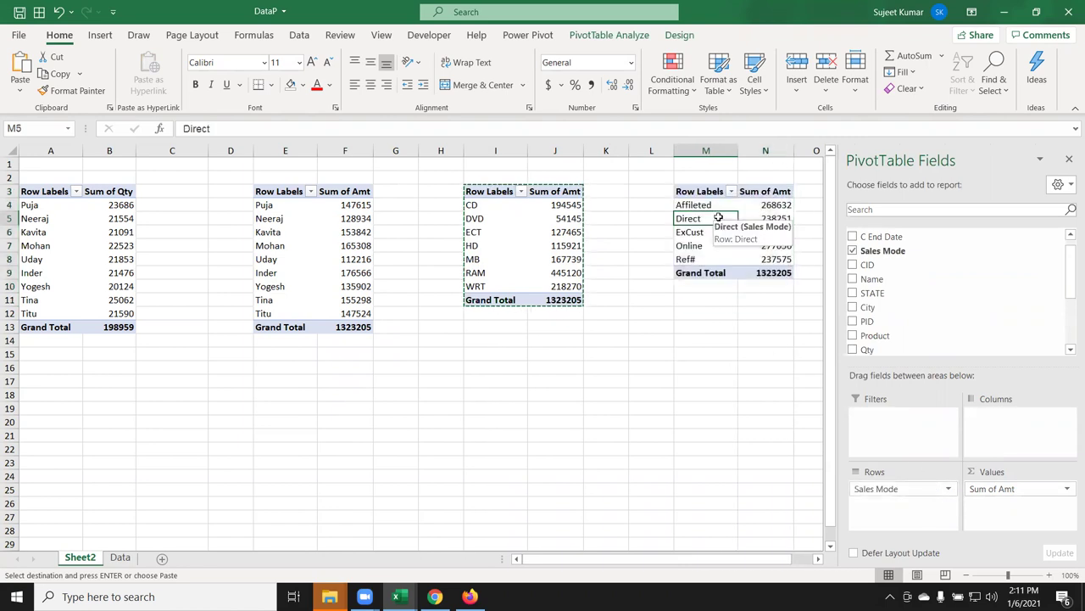
left_click(1069, 155)
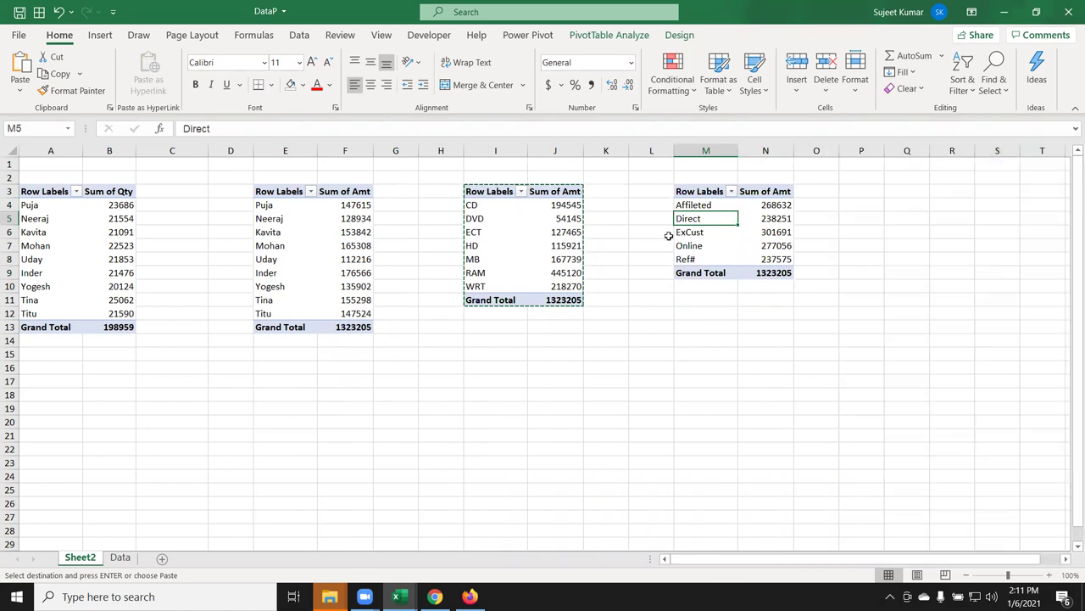
left_click(96, 230)
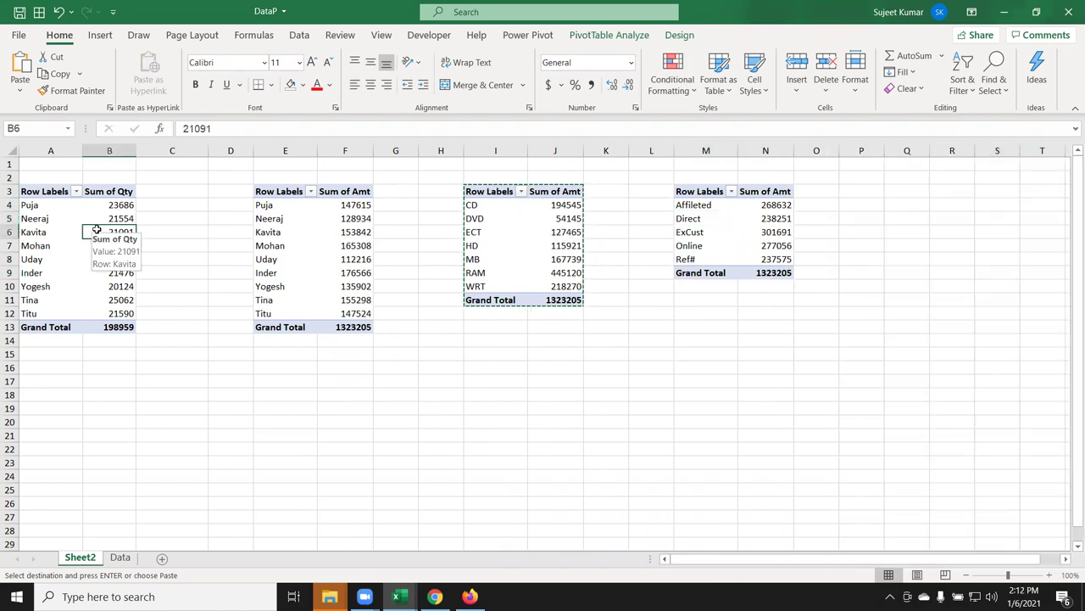
left_click(315, 227)
left_click(528, 230)
left_click(702, 214)
key("Escape")
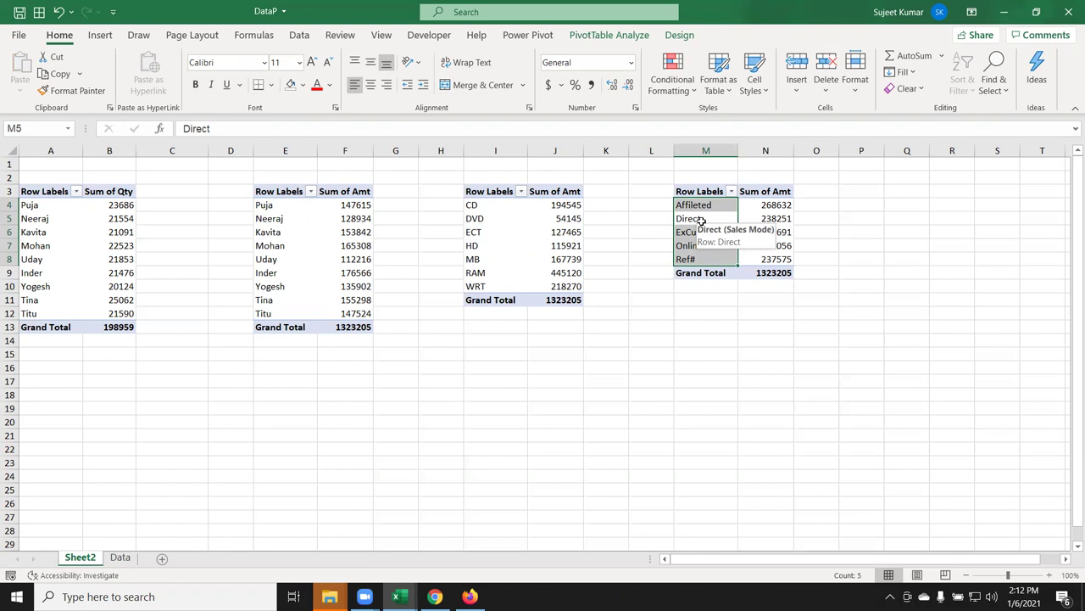
left_click(114, 244)
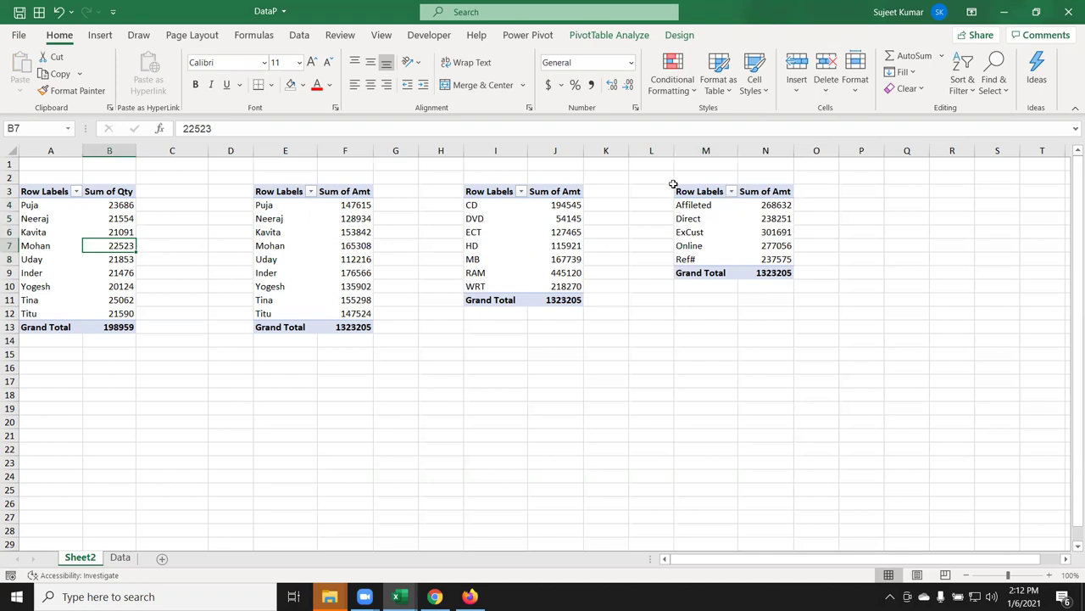
Add Site as a report filter above the Sum of Qty by Name pivot
left_click(678, 35)
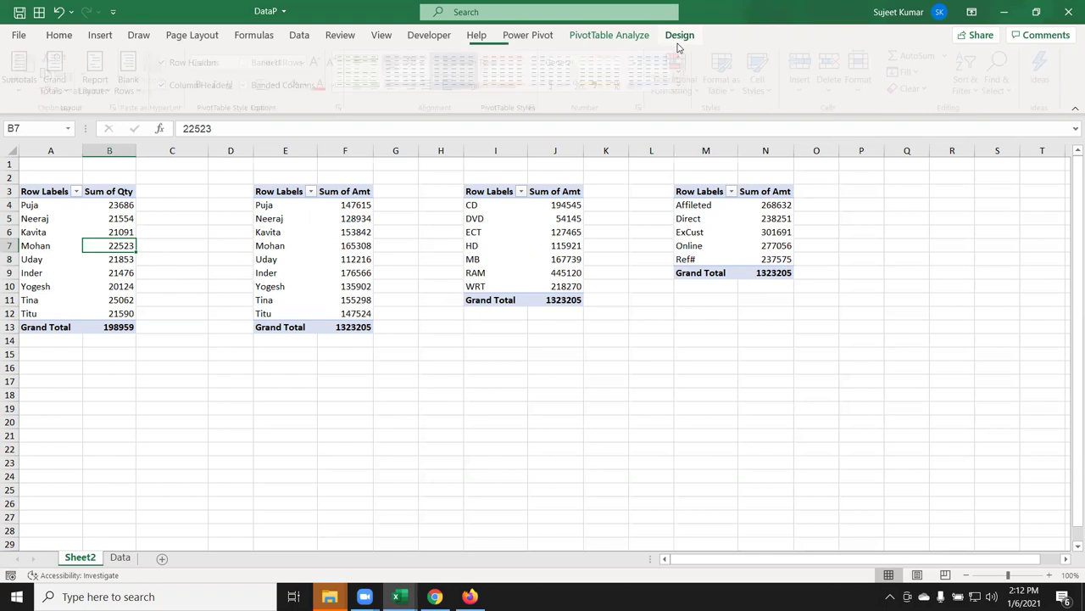
left_click(609, 35)
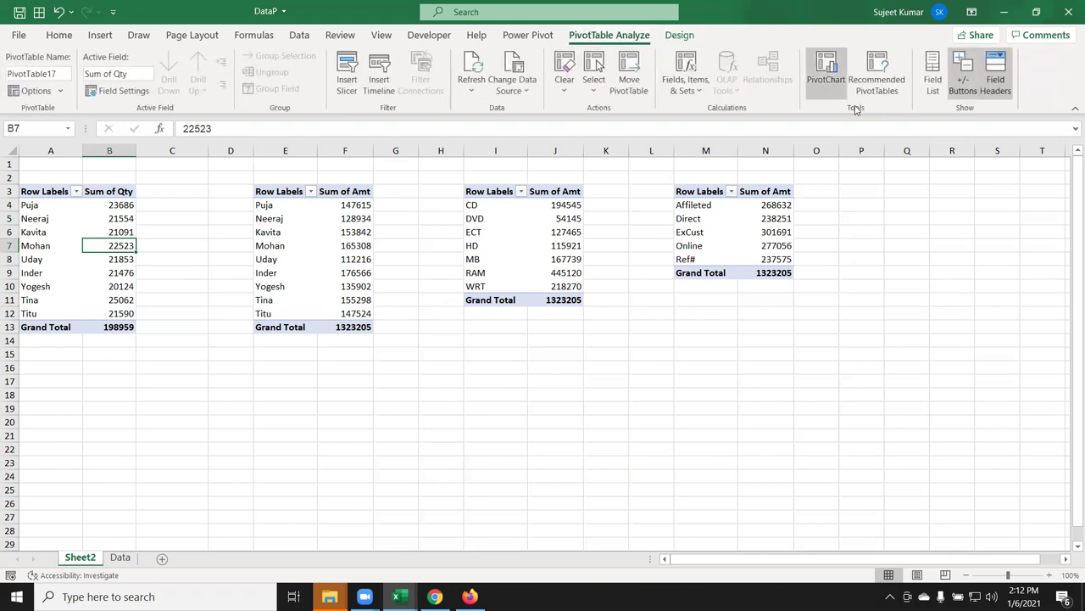
left_click(930, 85)
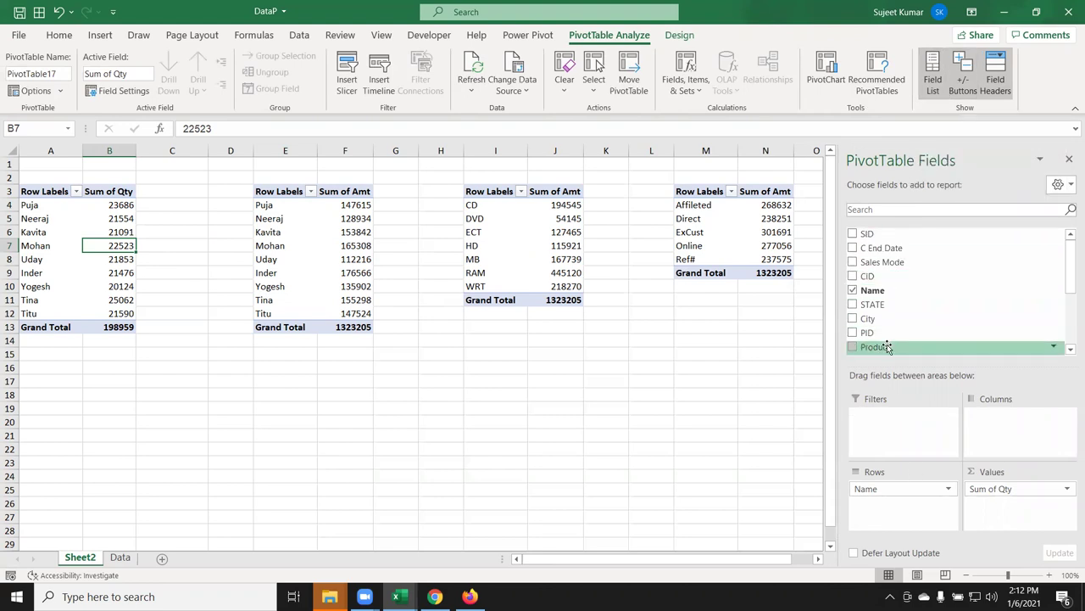
scroll(887, 347, "down", 3)
mouse_move(887, 344)
left_mouse_down()
mouse_move(914, 432)
mouse_move(907, 429)
left_mouse_up()
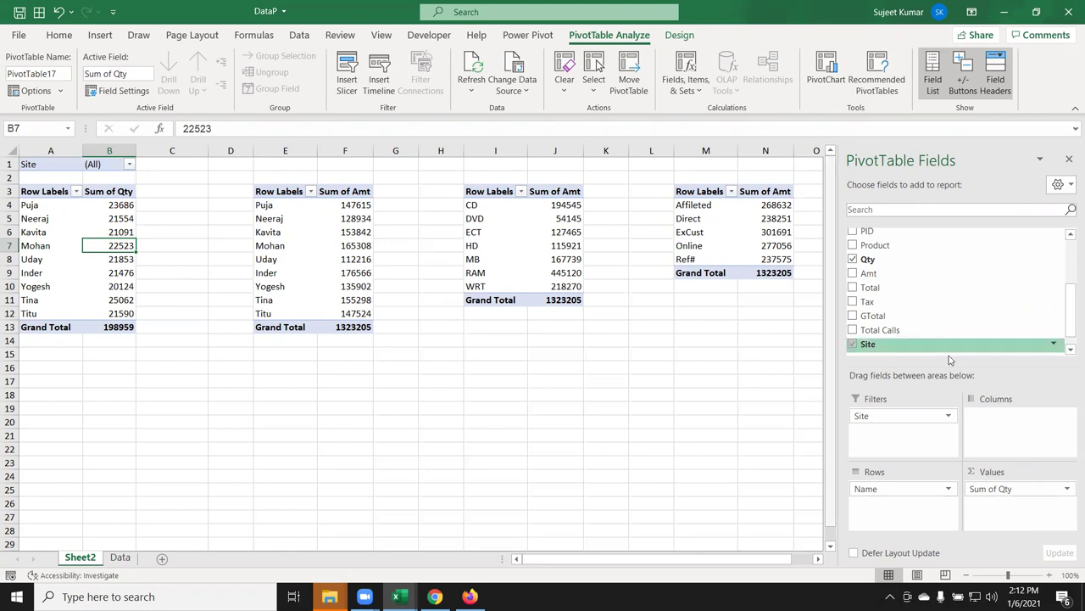
scroll(901, 275, "up", 1)
scroll(899, 276, "up", 1)
Filter the first pivot to Site IPTINDIA, adding then removing a Product filter
mouse_move(899, 314)
left_mouse_down()
mouse_move(1007, 462)
mouse_move(923, 448)
left_mouse_up()
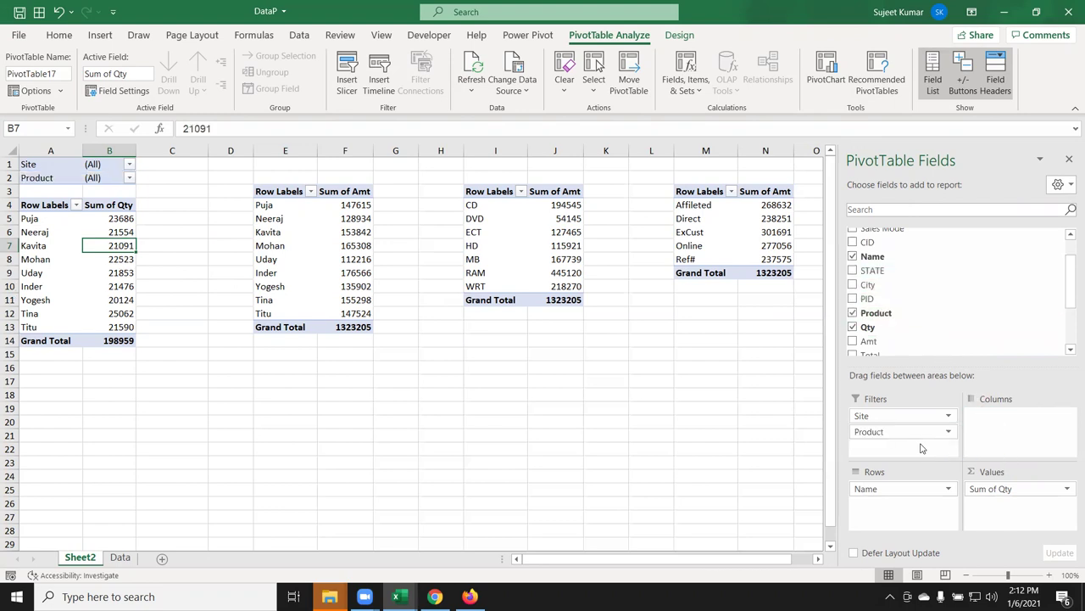
left_click(129, 178)
left_click(128, 164)
left_click(129, 165)
left_click(49, 210)
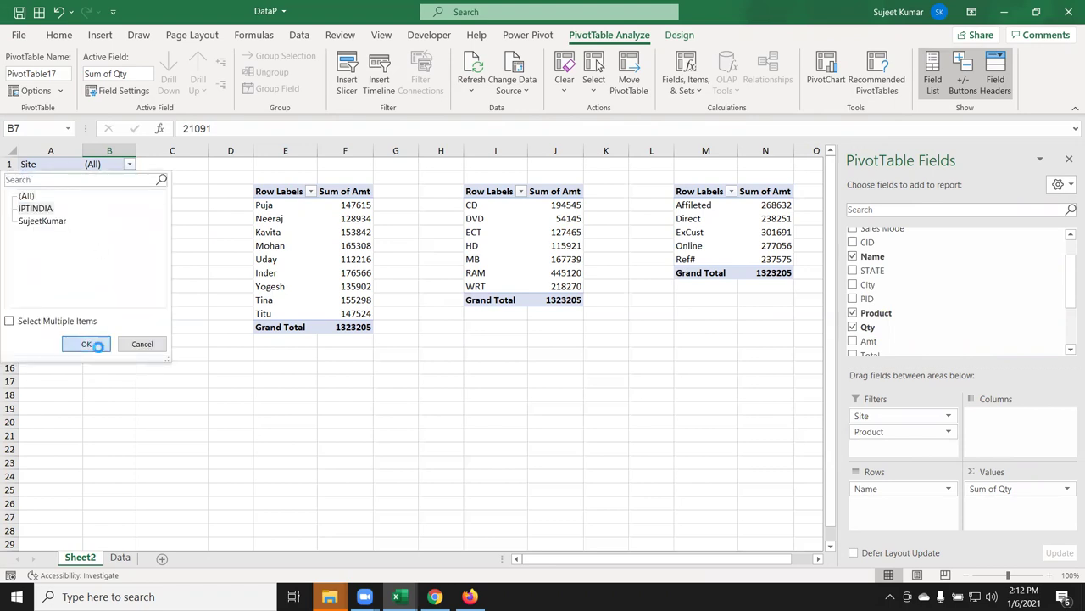
left_click(86, 343)
mouse_move(891, 432)
left_mouse_down()
mouse_move(979, 245)
mouse_move(964, 421)
mouse_move(932, 432)
left_mouse_up()
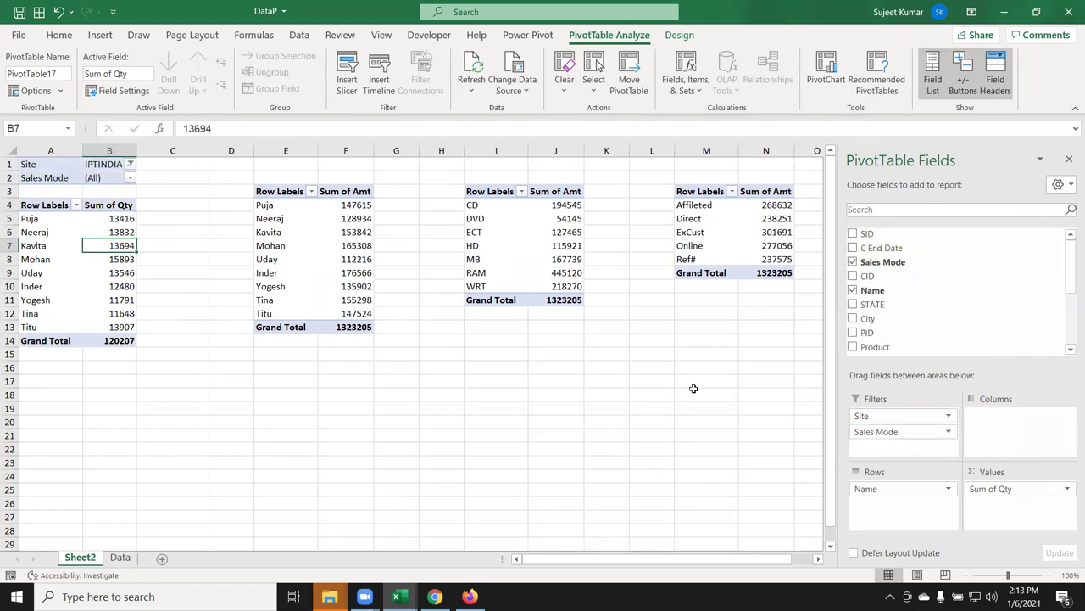
Filter Sales Mode to Affileted, then reset it to (All)
left_click(130, 177)
left_click(49, 224)
left_click(110, 358)
left_click_drag(51, 191, 122, 240)
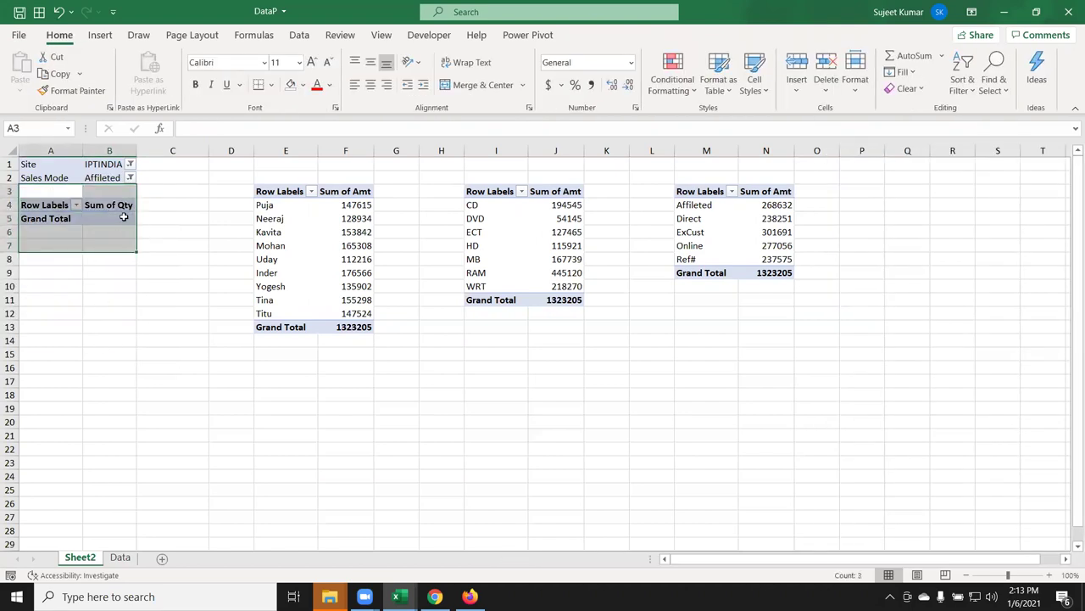
left_click(129, 177)
left_click(29, 211)
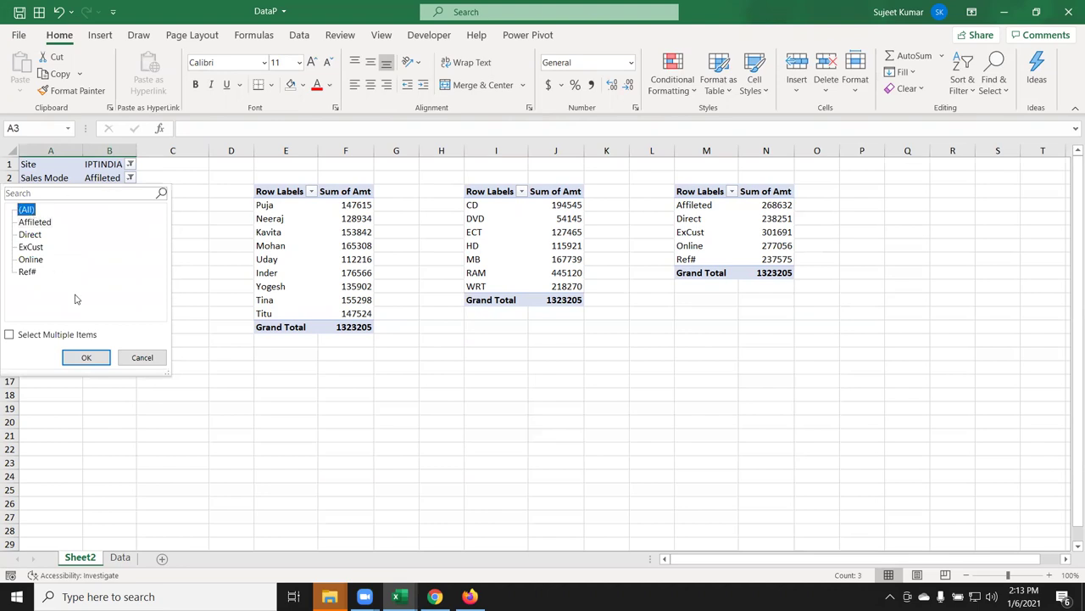
left_click(86, 357)
Remove Sales Mode from the first pivot's Filters, leaving Site as the only filter
left_click(93, 257)
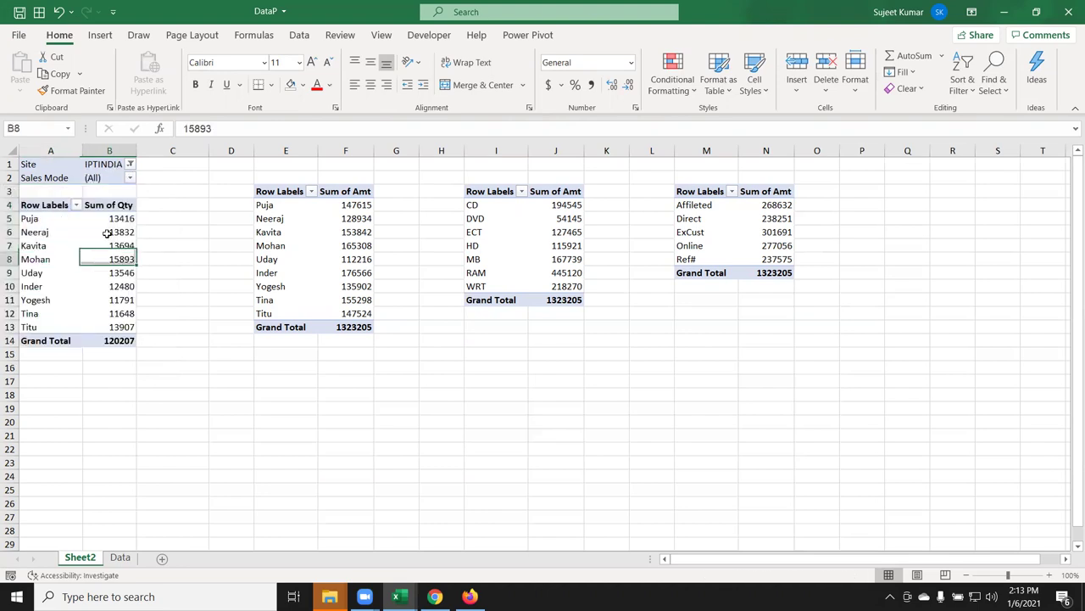
left_click(129, 177)
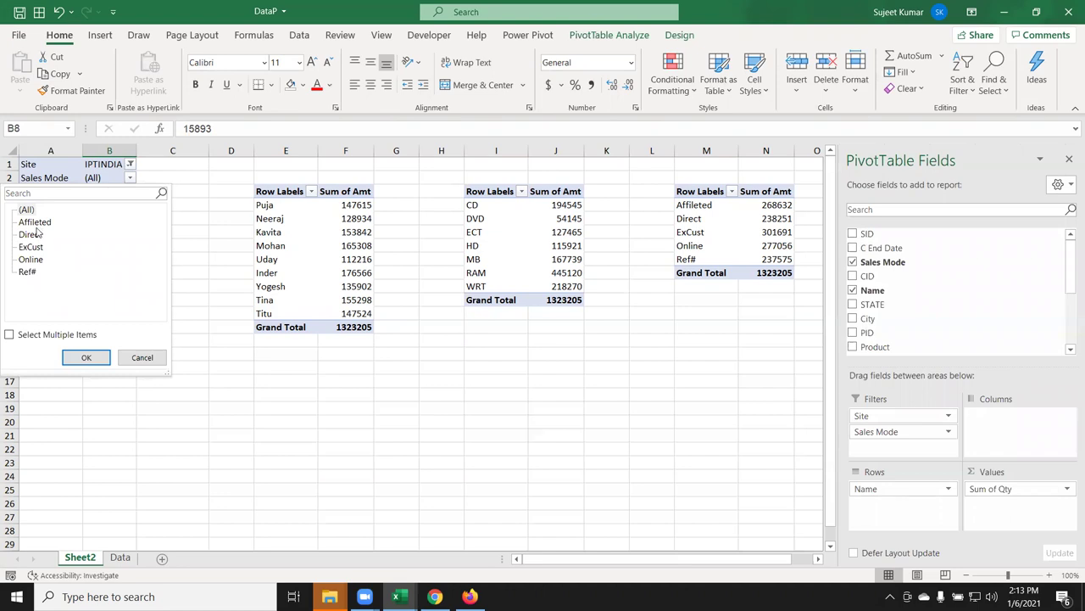
left_click(142, 357)
mouse_move(888, 431)
left_mouse_down()
mouse_move(904, 442)
mouse_move(930, 340)
left_mouse_up()
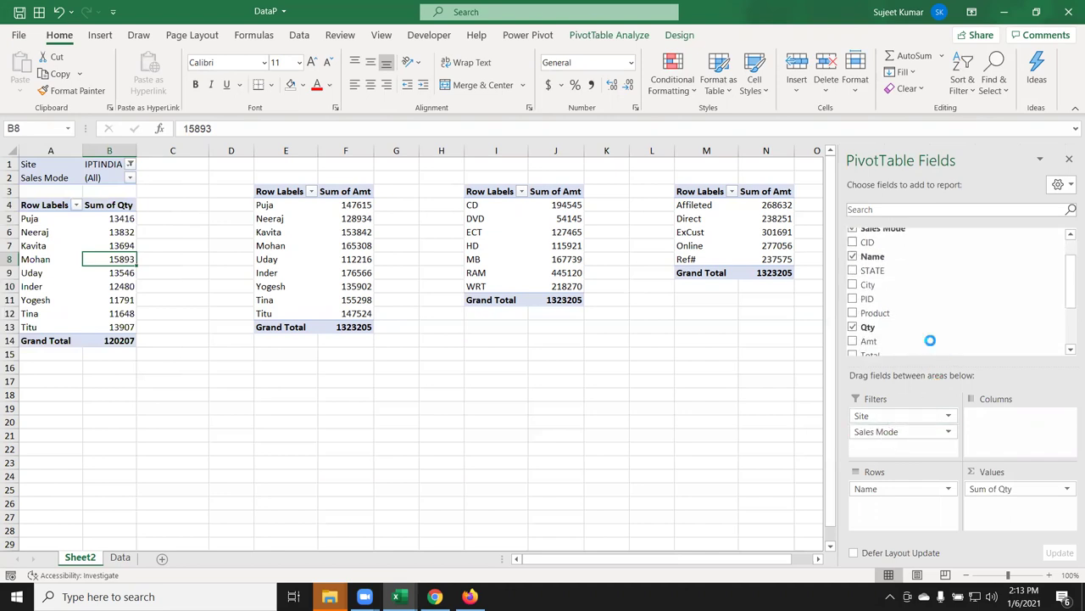
left_click_drag(67, 234, 116, 299)
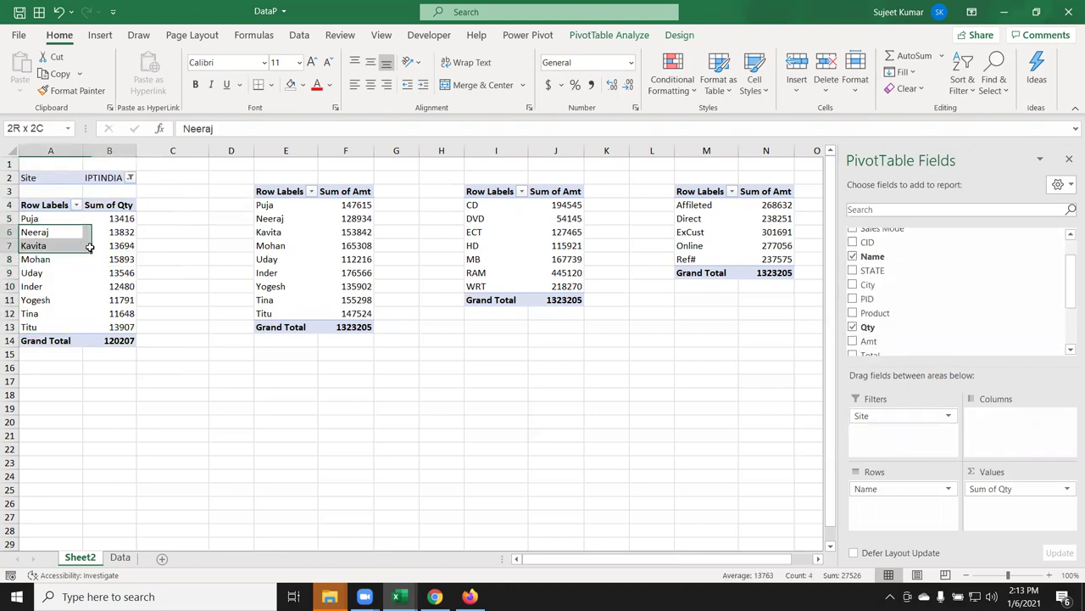
Add Site as a filter on the Sum of Amt pivot and filter it to IPTINDIA
mouse_move(116, 300)
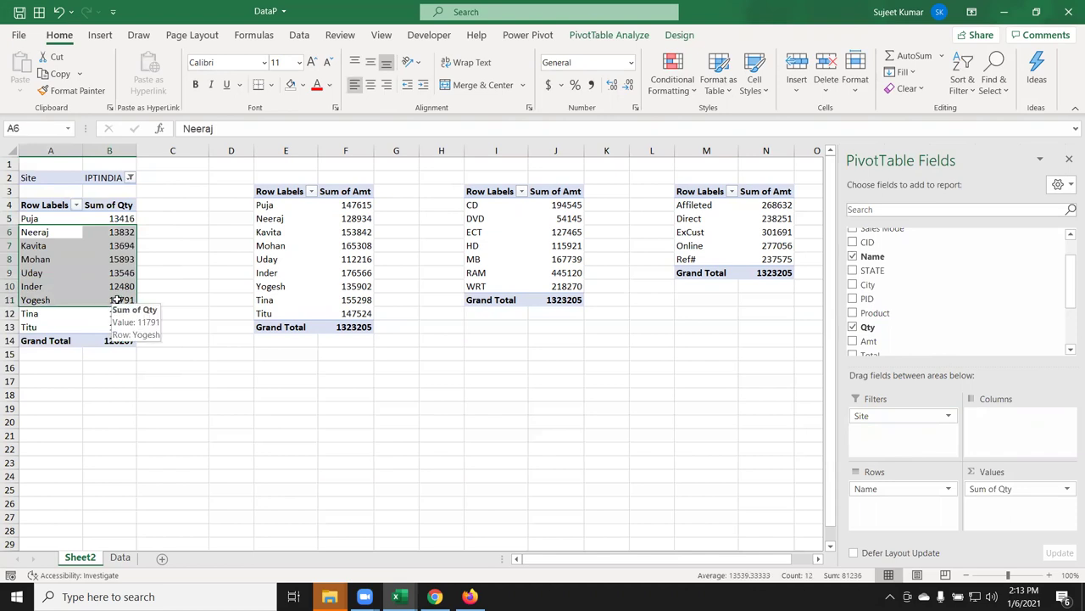
left_click(292, 223)
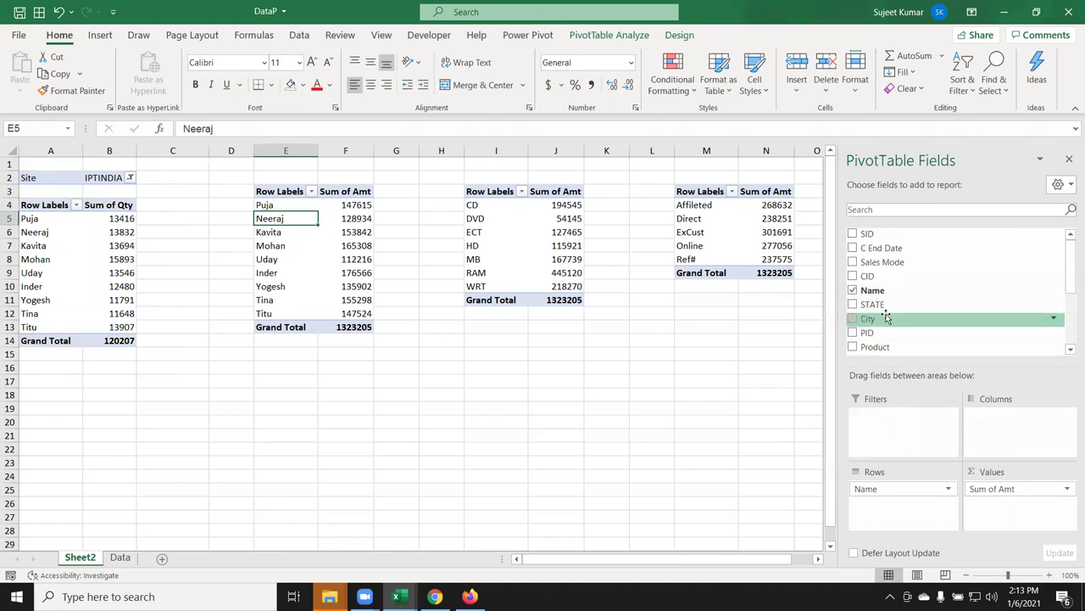
scroll(904, 313, "down", 3)
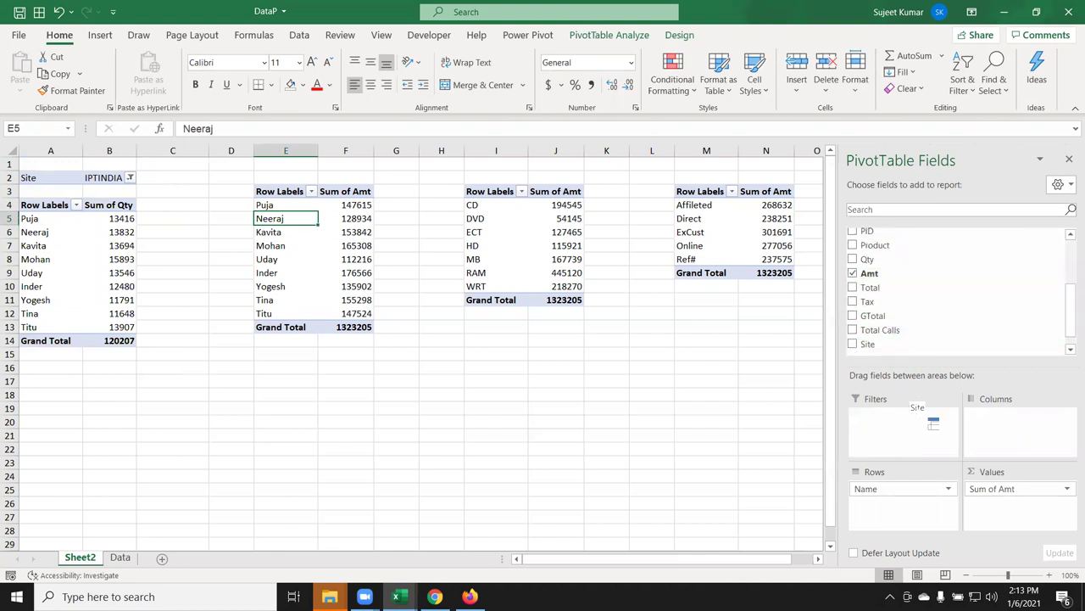
left_click_drag(891, 346, 903, 420)
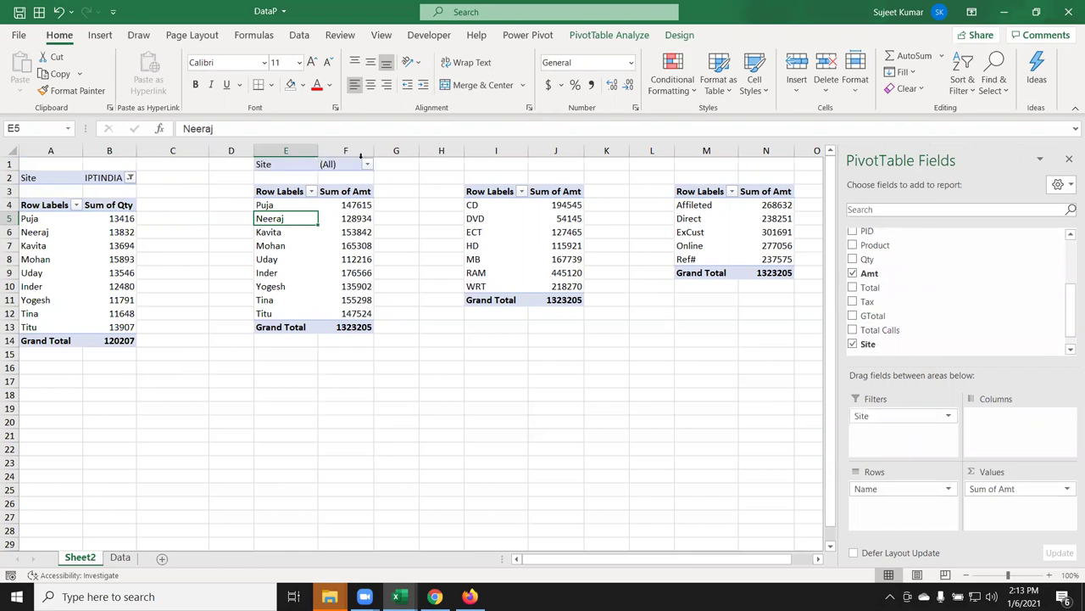
left_click(367, 166)
left_click(237, 208)
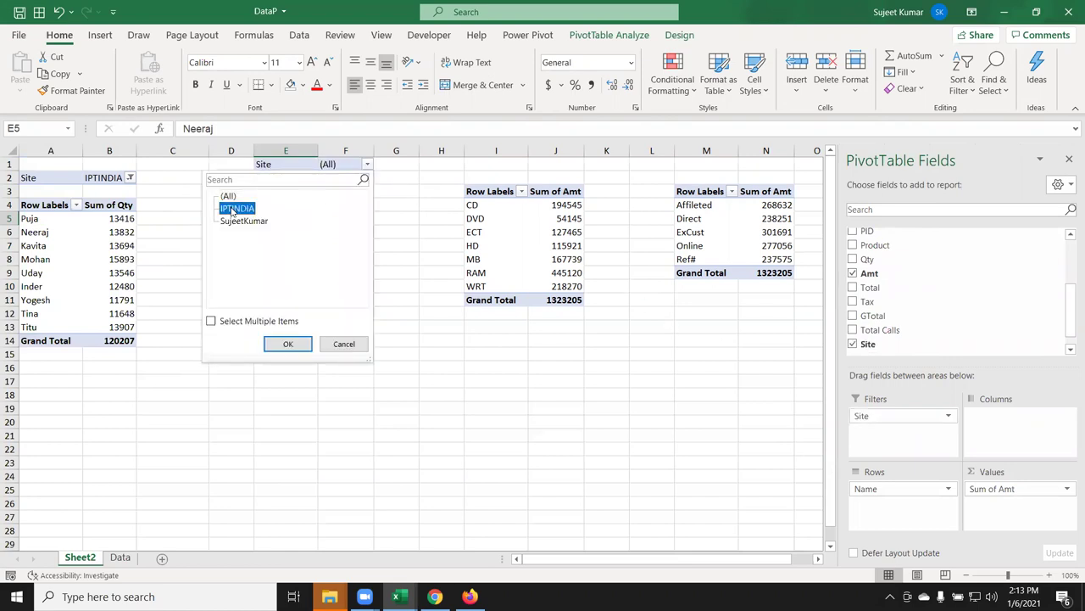
left_click(287, 343)
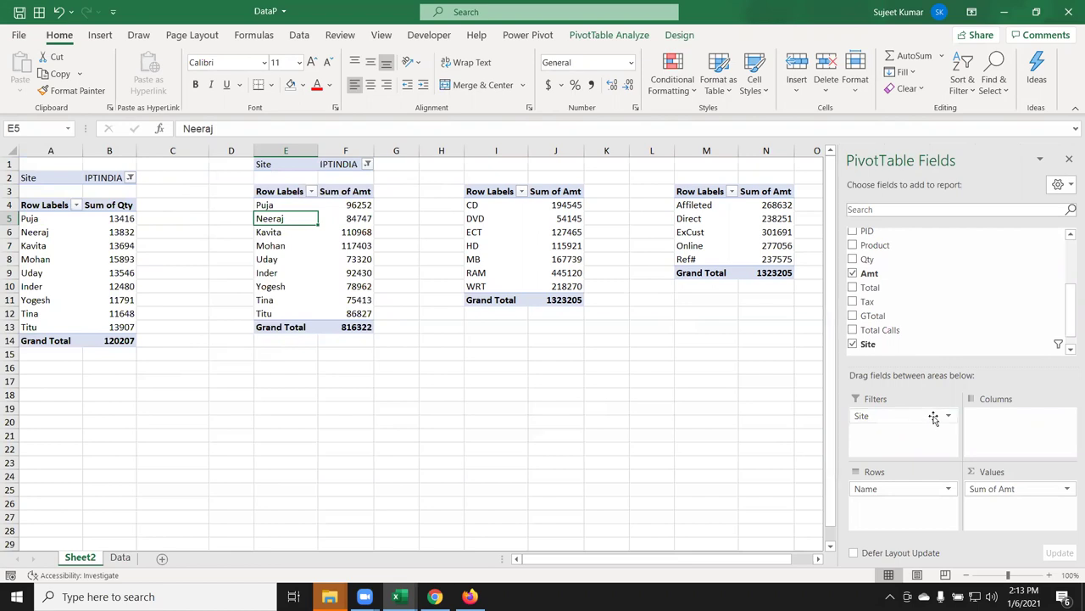
Remove the Site filter from the second pivot and then from the first pivot
left_click_drag(908, 416, 952, 312)
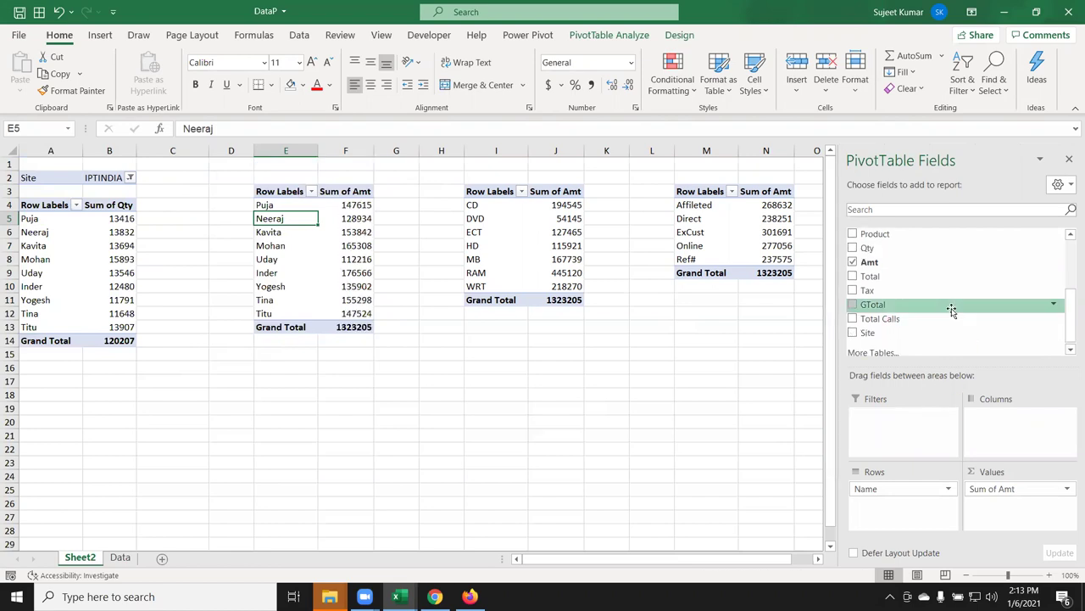
left_click(86, 262)
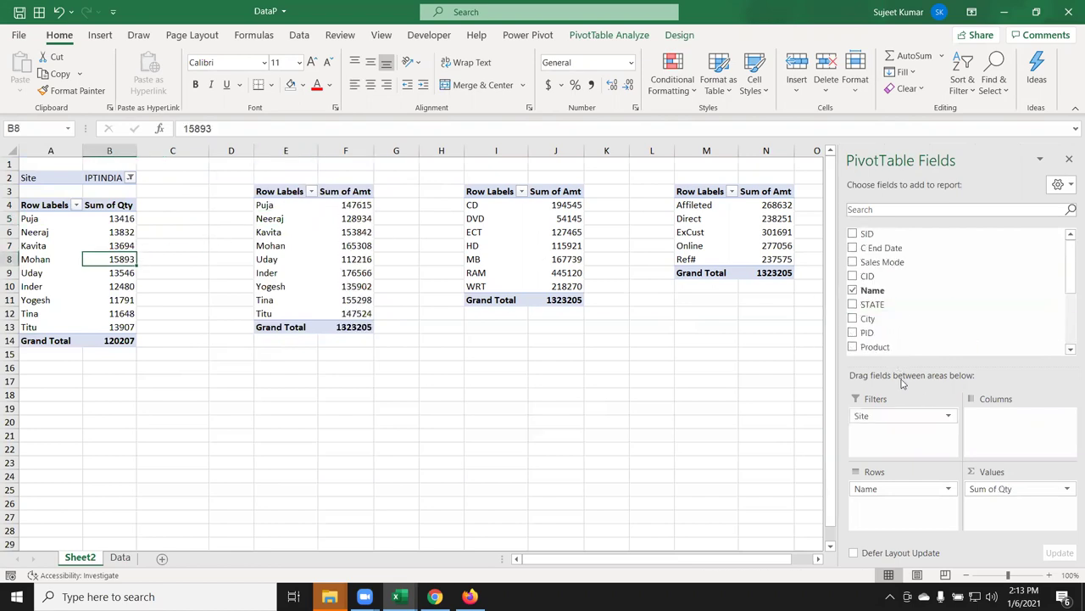
left_click_drag(901, 422, 932, 337)
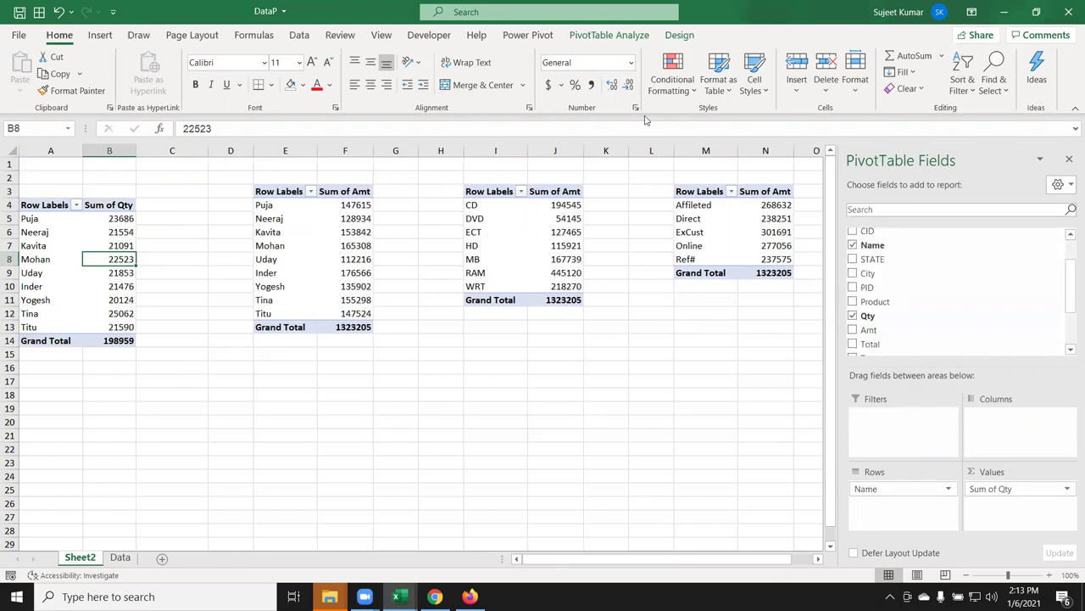
Insert Site and Name slicers for the Sum of Qty pivot table
left_click(635, 35)
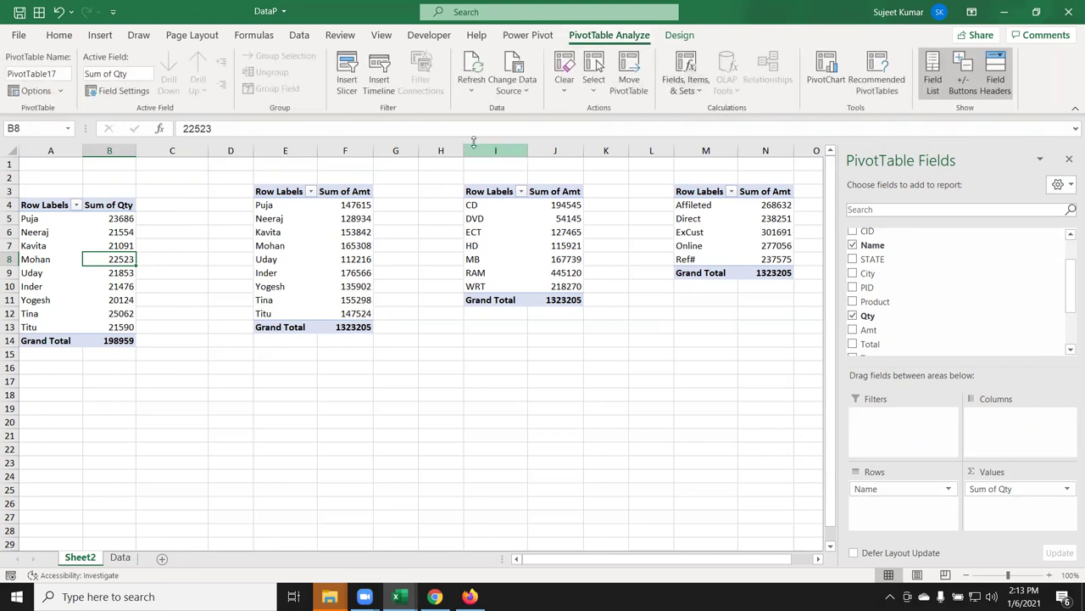
left_click(350, 89)
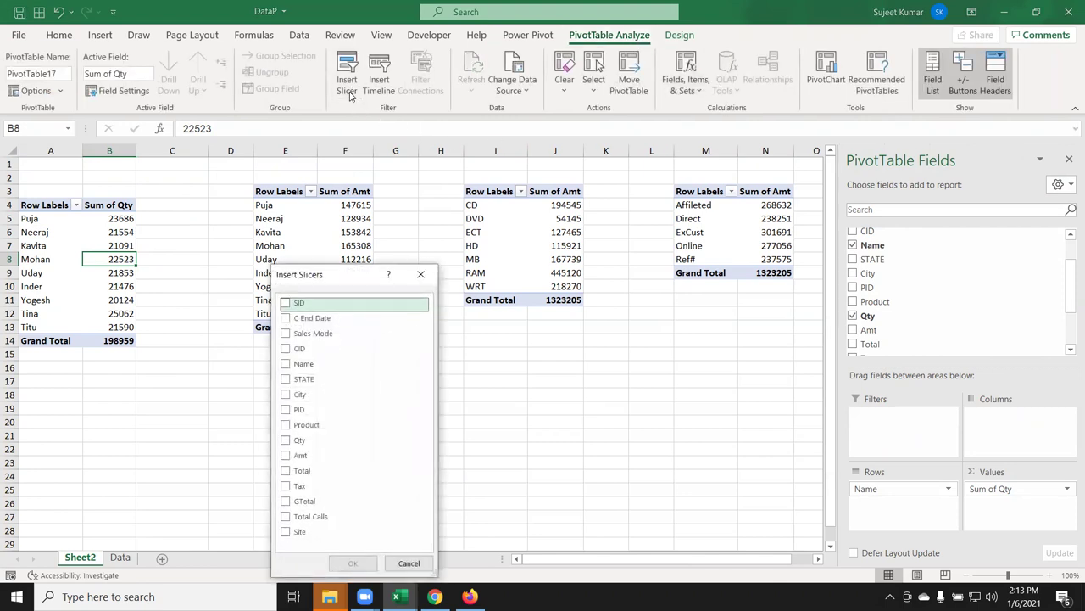
left_click(297, 530)
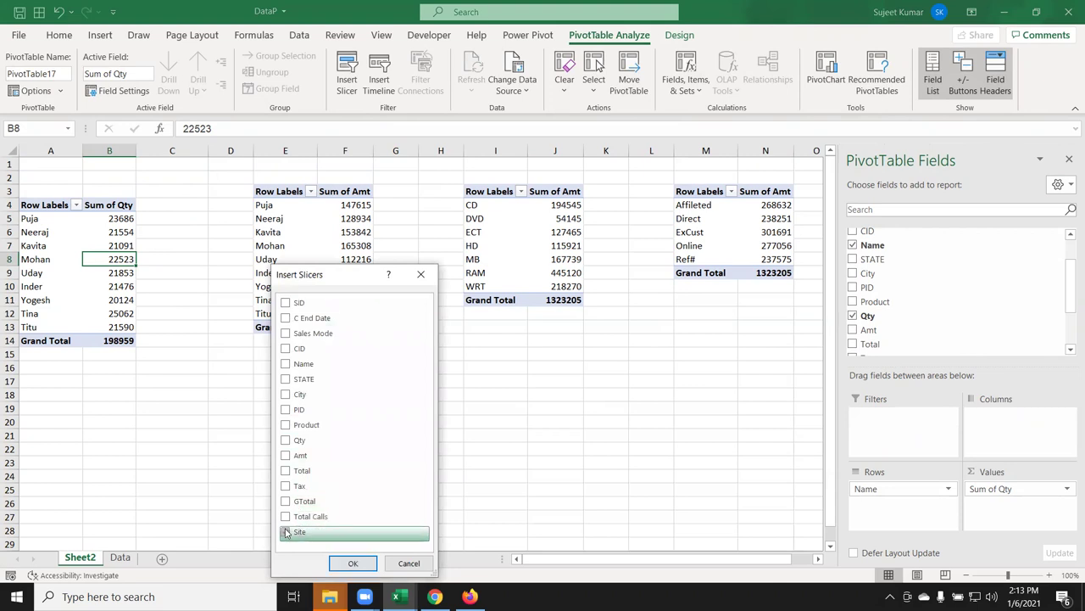
left_click(299, 363)
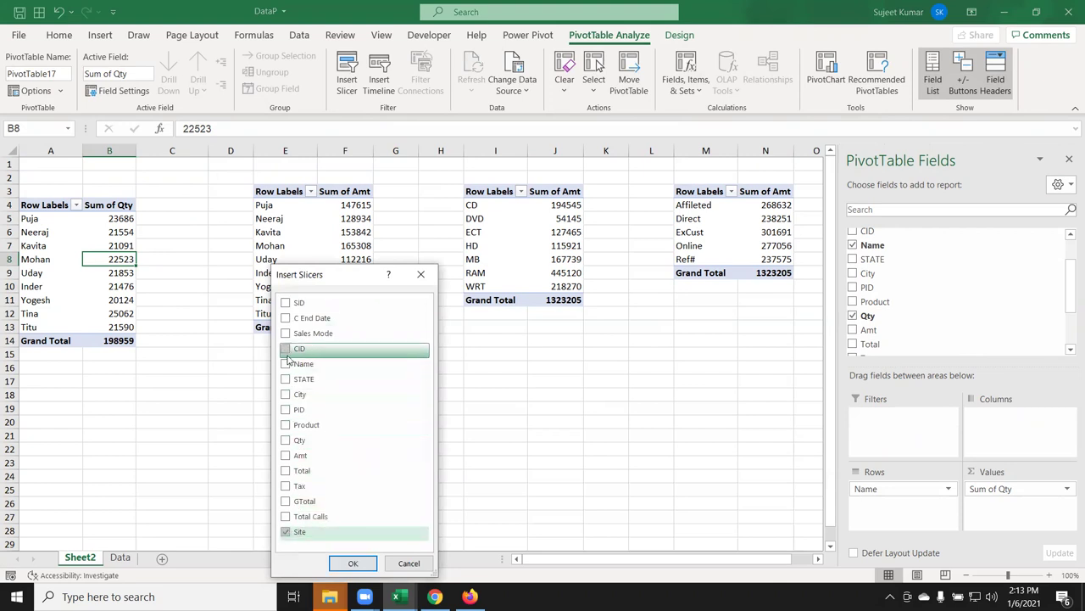
left_click(352, 562)
Move the Name slicer right of the pivots, then delete it
left_click(706, 340)
mouse_move(443, 250)
left_mouse_down()
mouse_move(895, 182)
mouse_move(869, 171)
left_mouse_up()
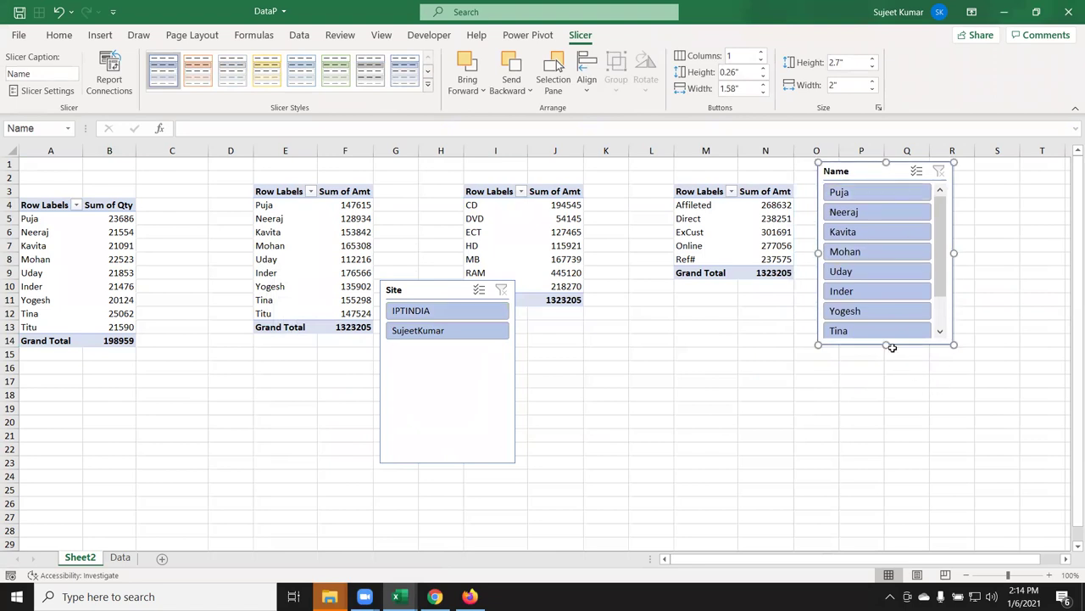
key("Delete")
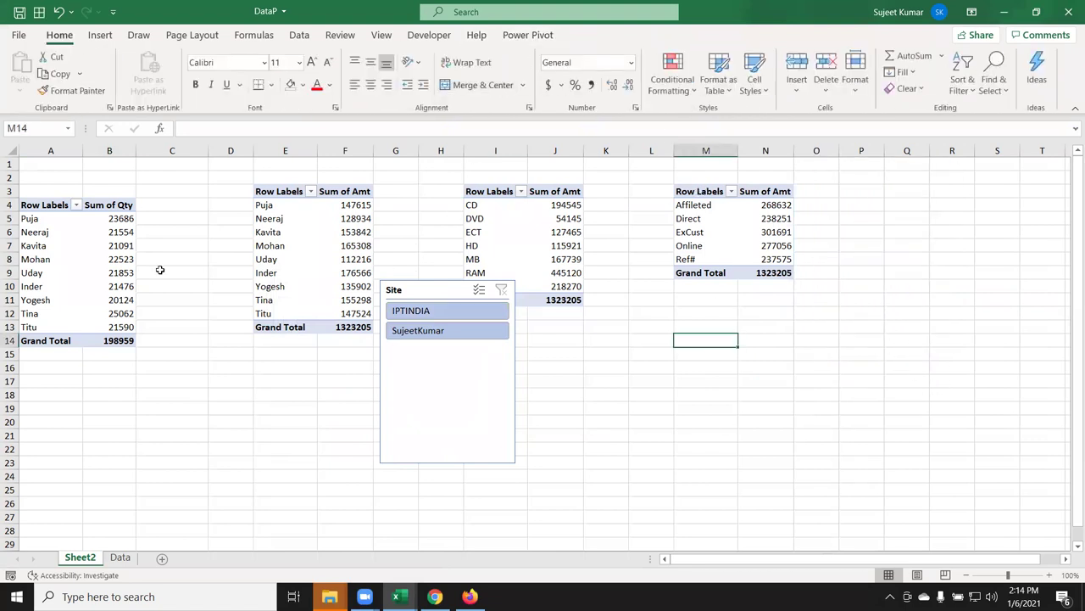
Insert a Sales Mode slicer for the first pivot table
left_click(26, 272)
left_click(609, 34)
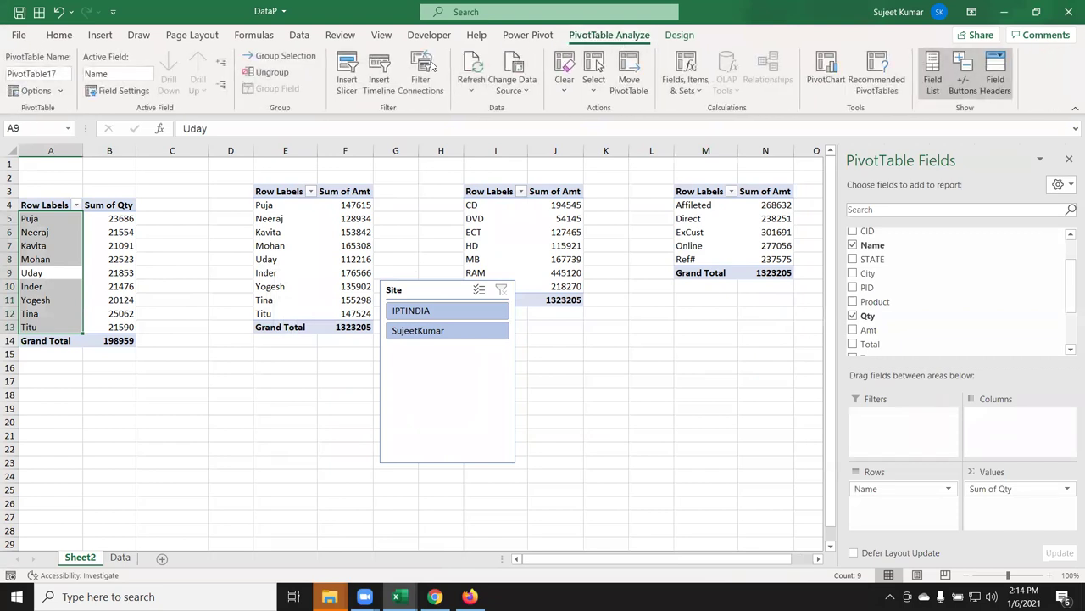
left_click(347, 76)
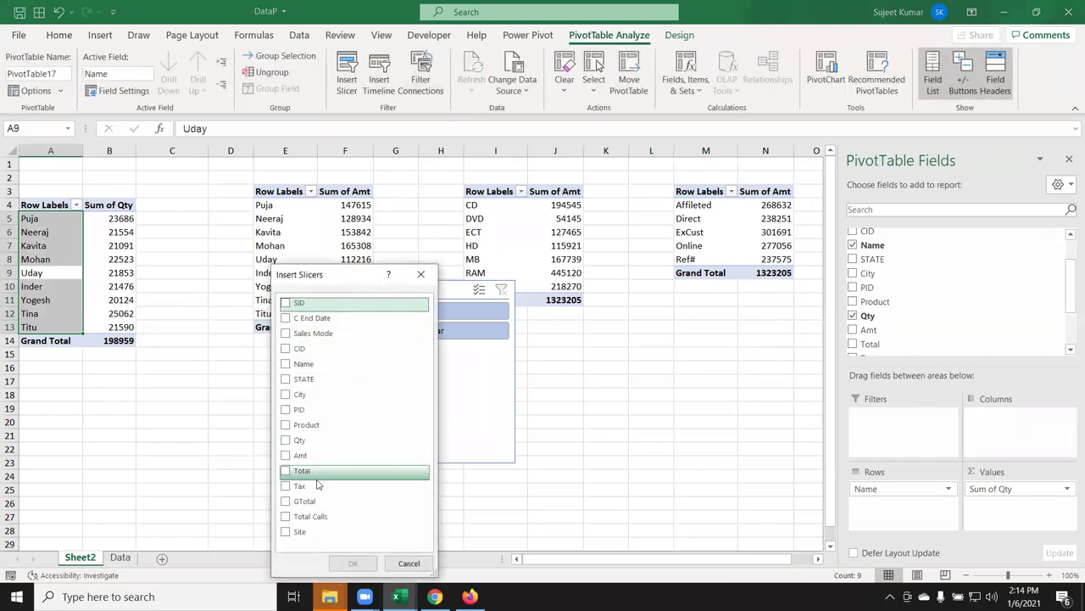
left_click(288, 424)
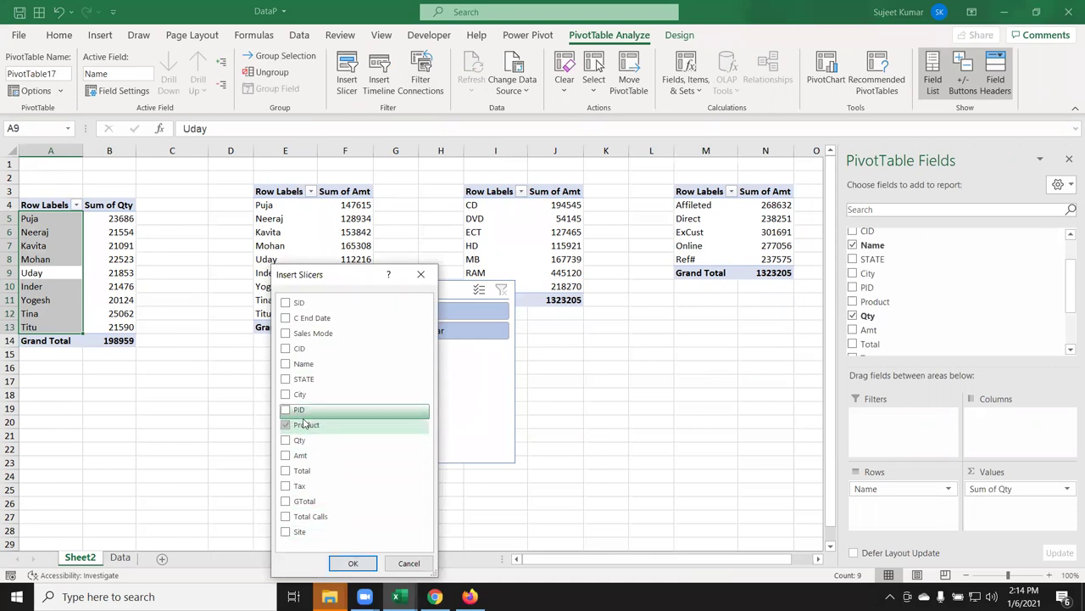
left_click(286, 426)
left_click(285, 333)
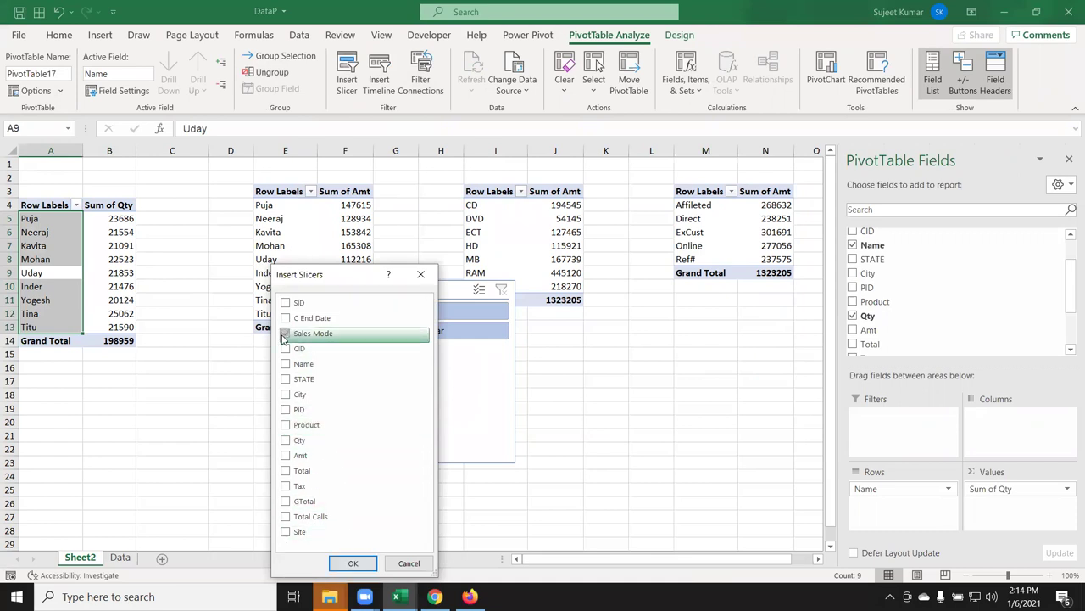
left_click(353, 563)
Place the Sales Mode slicer beside the column M–N pivot and make it shorter
left_click(599, 421)
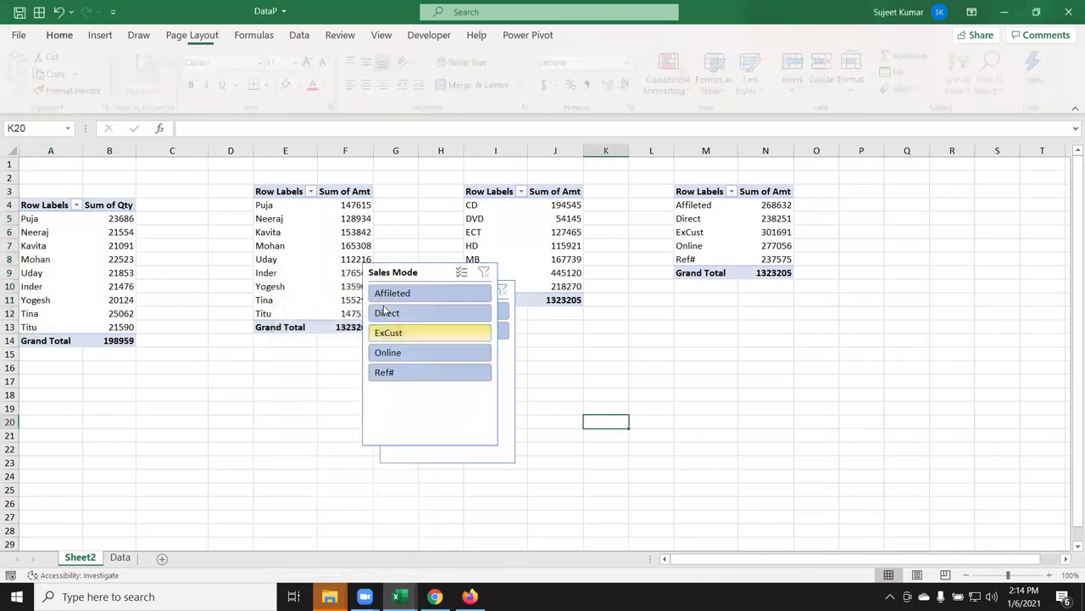
mouse_move(398, 274)
left_mouse_down()
mouse_move(761, 223)
mouse_move(887, 154)
left_mouse_up()
left_click_drag(962, 345, 962, 290)
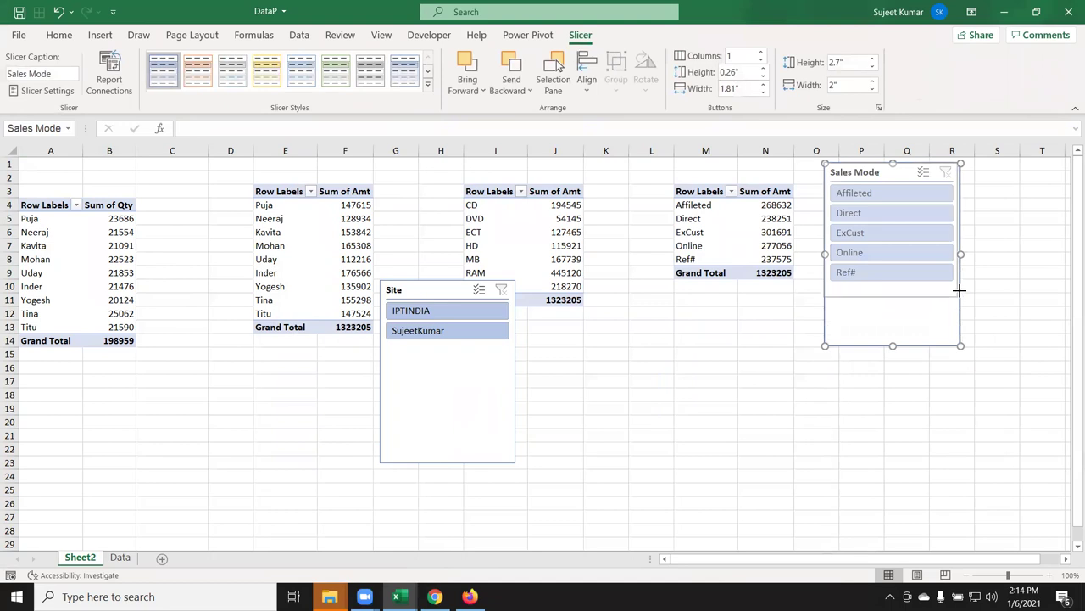
Make the Sales Mode slicer narrower, leaving its slicer style unchanged
left_click_drag(961, 227, 924, 226)
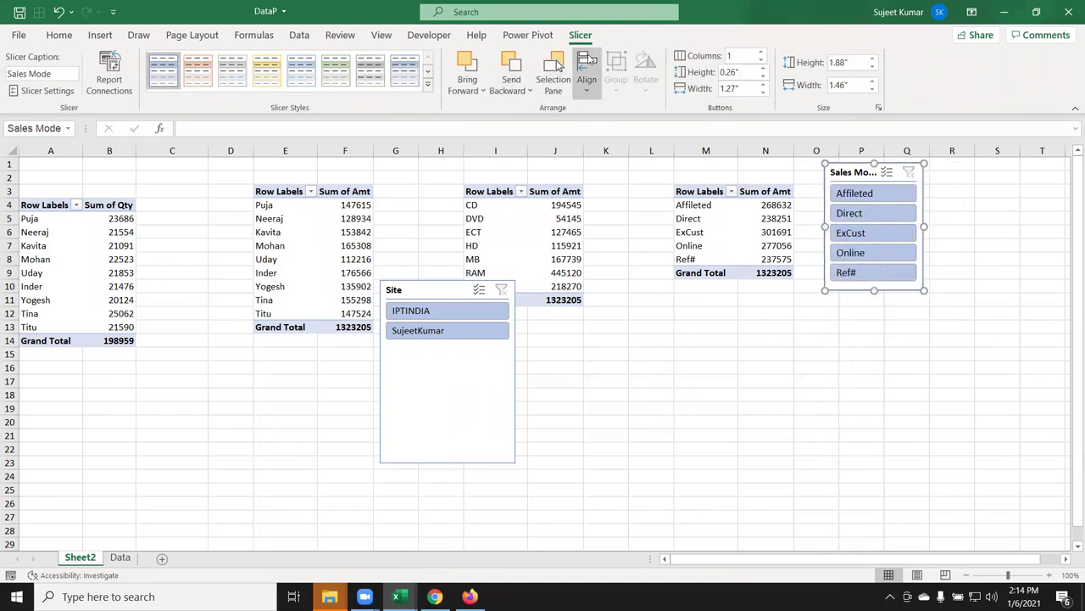
left_click(428, 85)
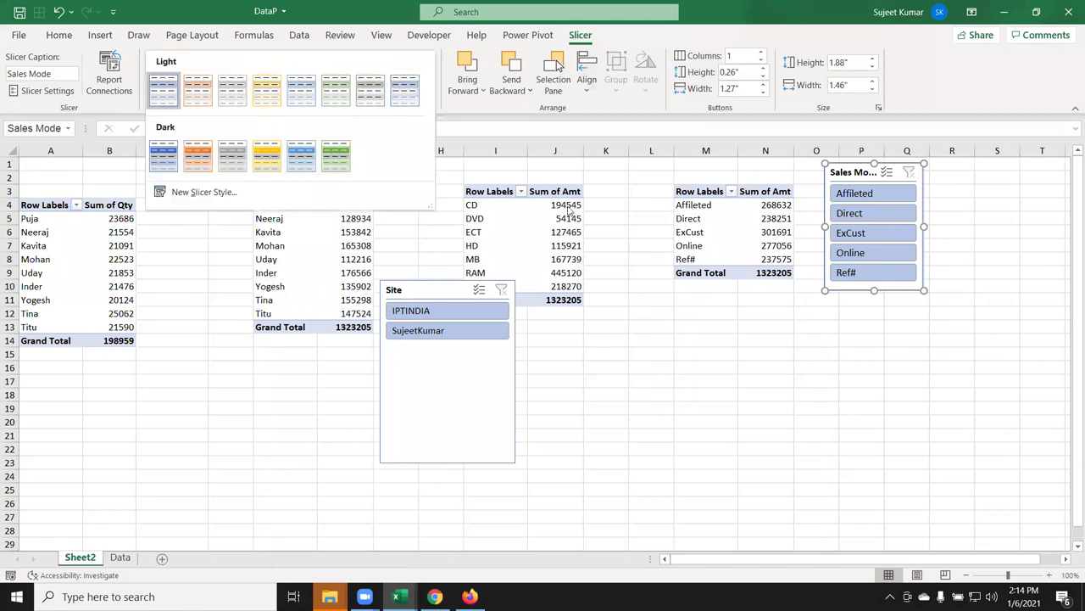
left_click(585, 381)
Move the Site slicer under the Sales Mode slicer and shrink it to fit its items
left_click_drag(389, 289, 698, 321)
left_click_drag(556, 314, 845, 296)
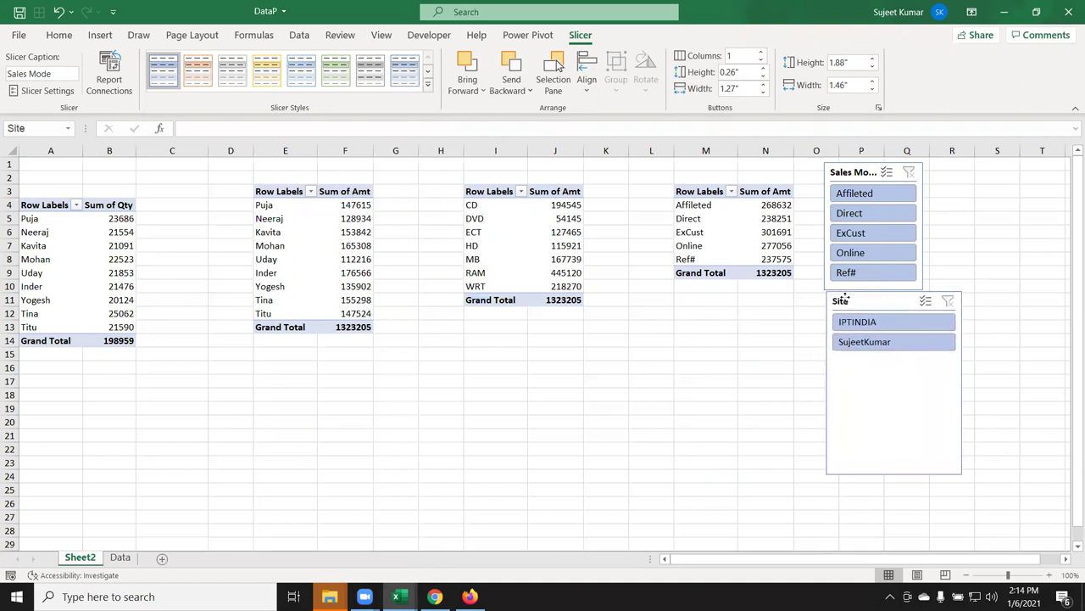
left_click_drag(845, 296, 843, 297)
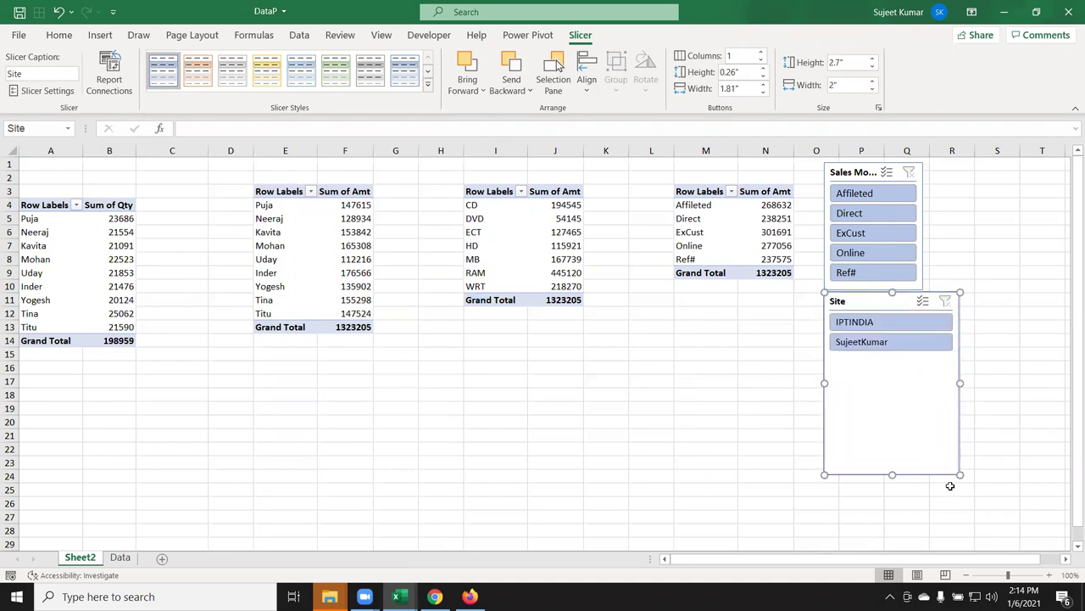
mouse_move(960, 474)
left_mouse_down()
mouse_move(934, 368)
mouse_move(923, 369)
mouse_move(924, 326)
left_mouse_up()
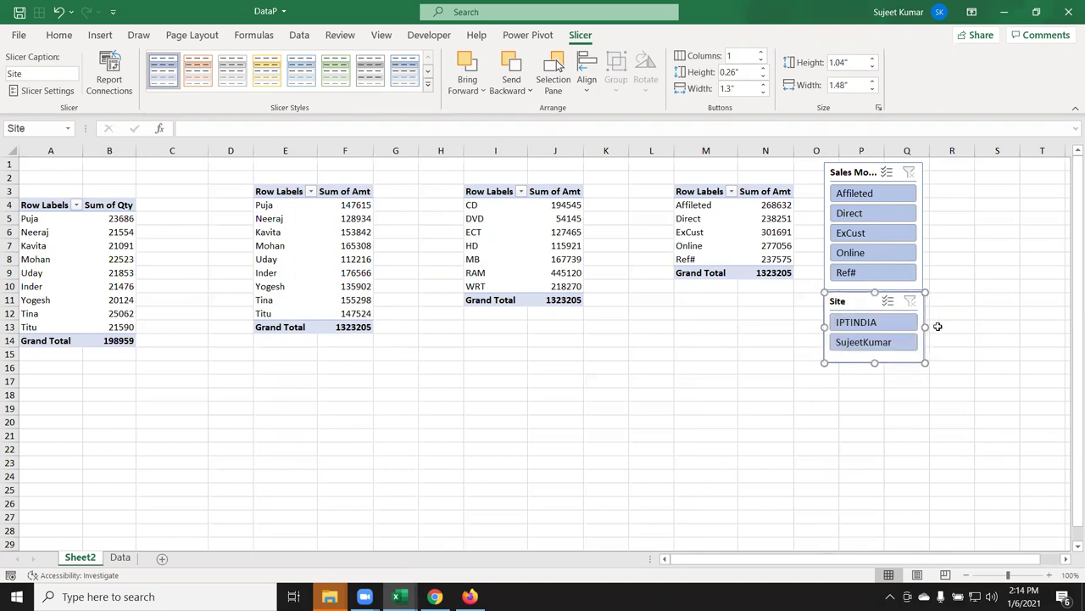
left_click(943, 326)
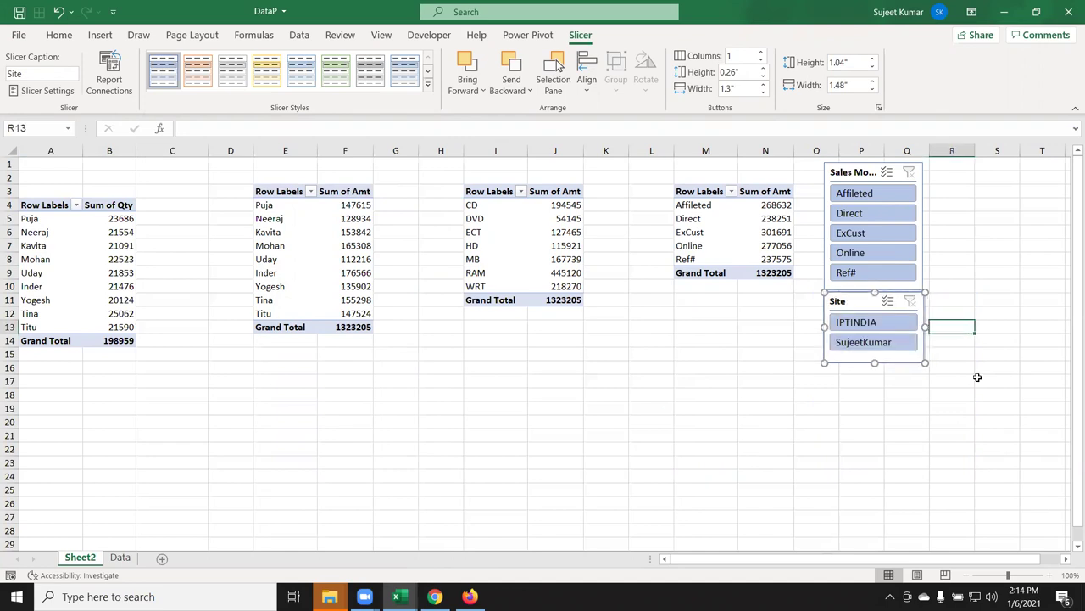
left_click(860, 218)
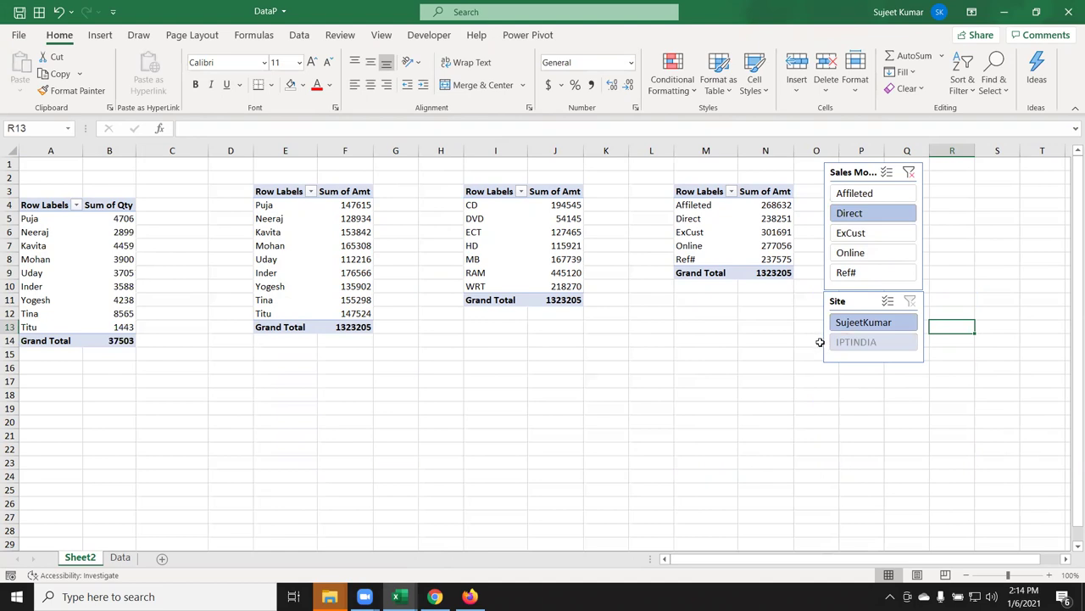
left_click(909, 174)
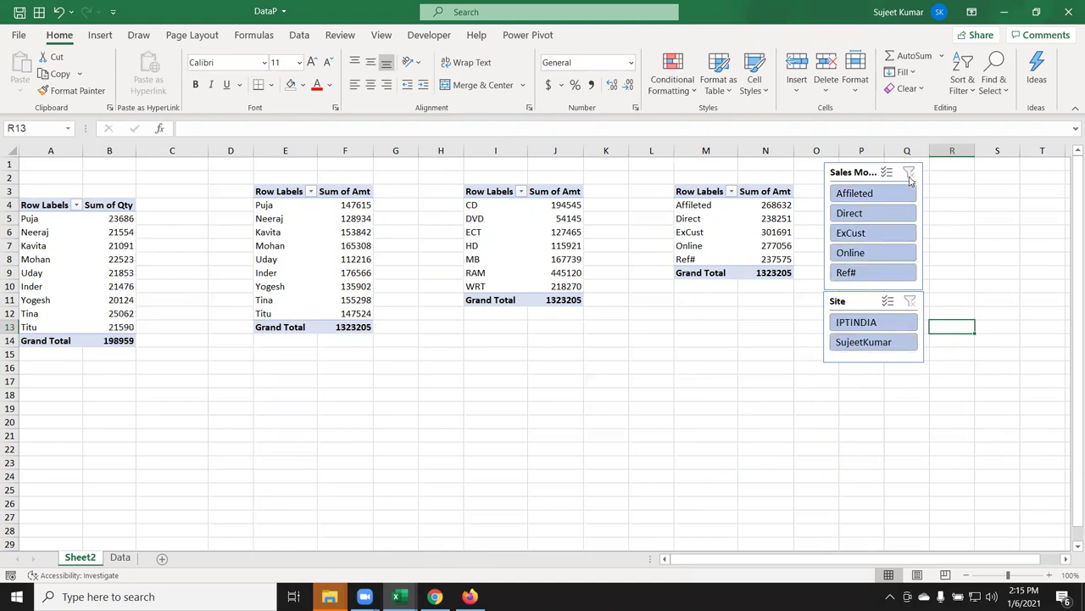
left_click(307, 272)
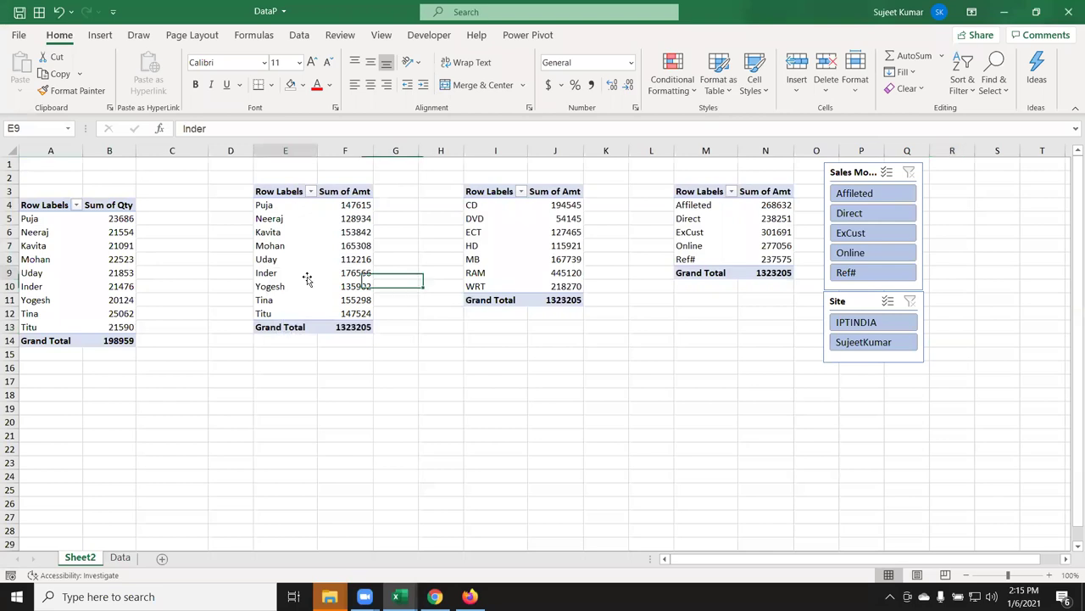
left_click(539, 262)
left_click(645, 352)
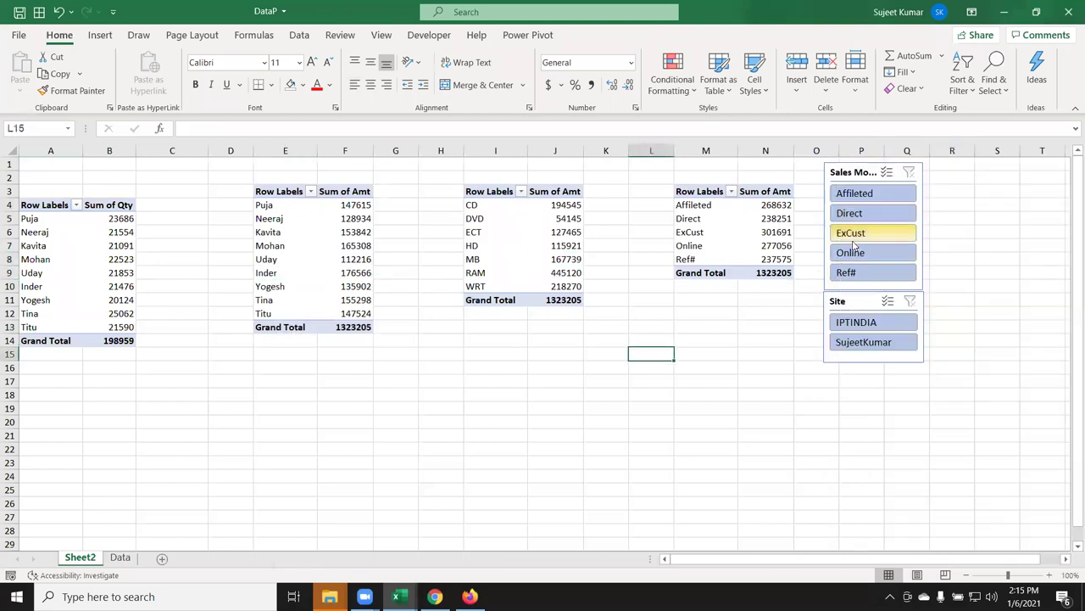
left_click(858, 218)
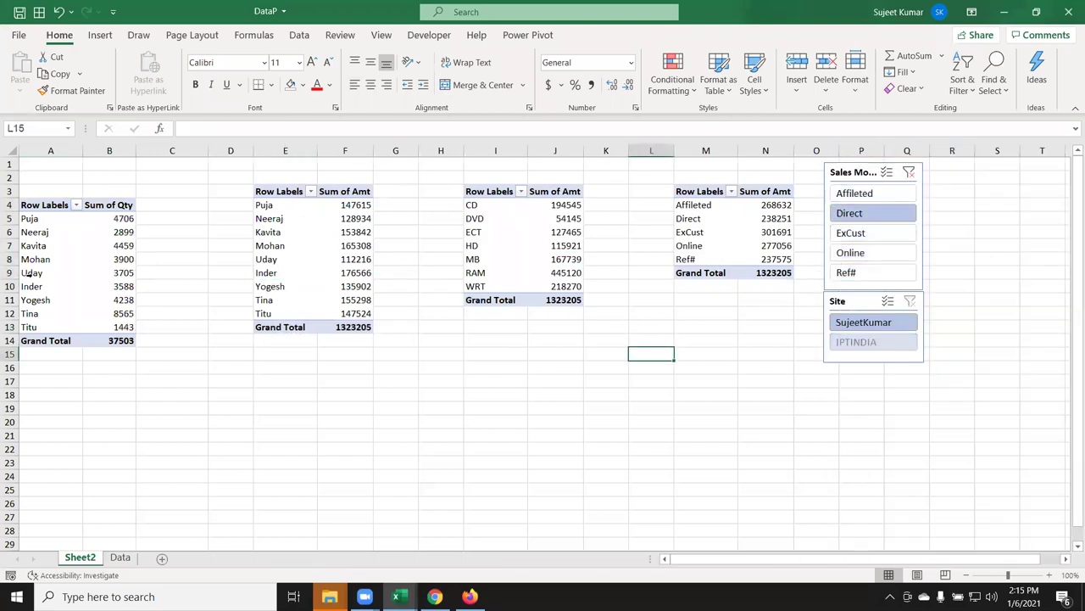
left_click(101, 255)
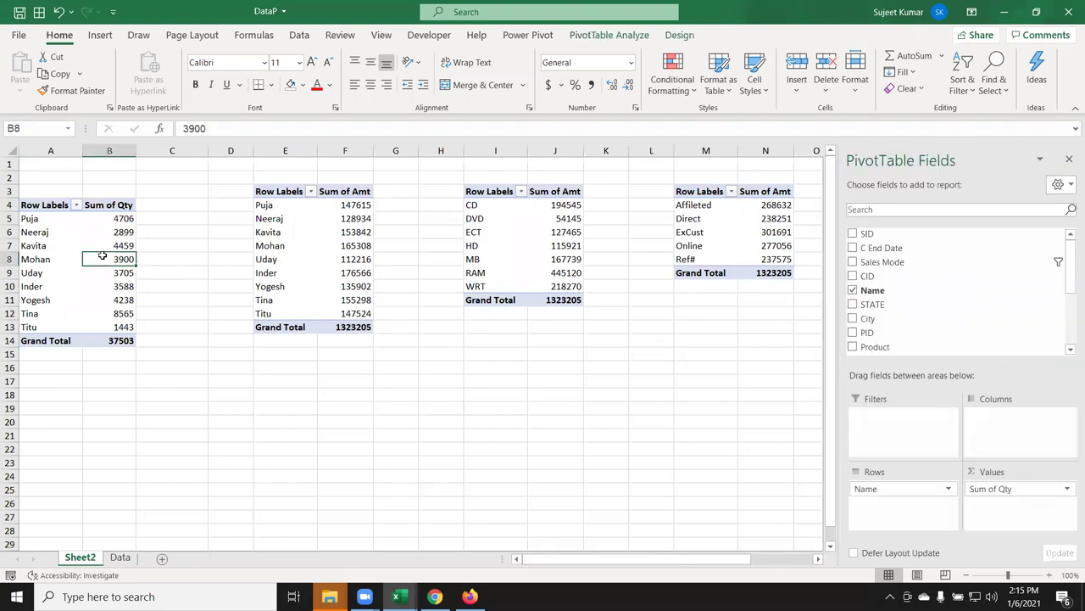
left_click(569, 405)
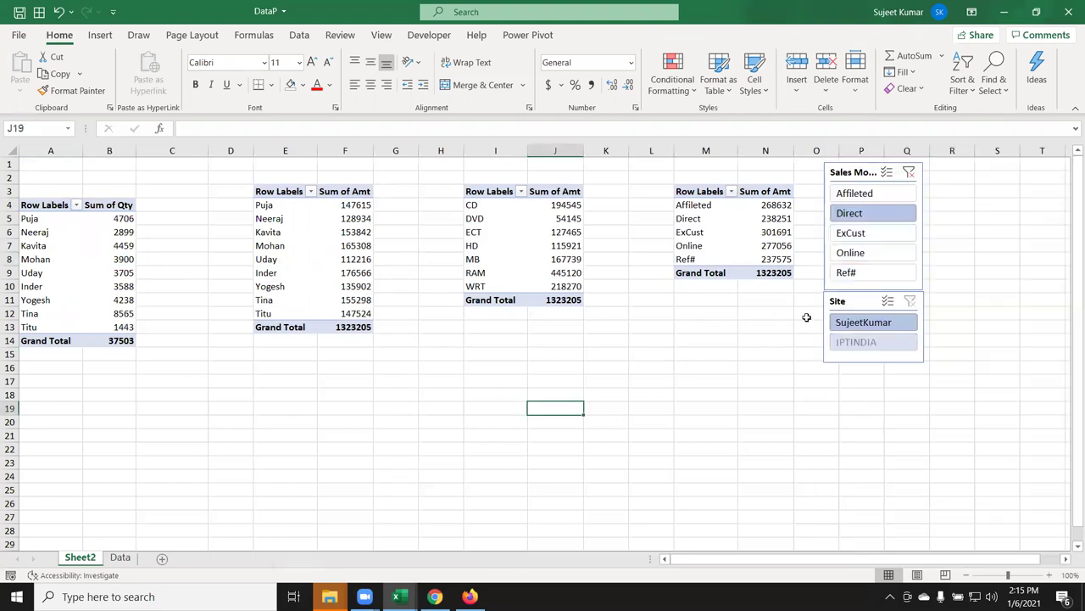
left_click(910, 173)
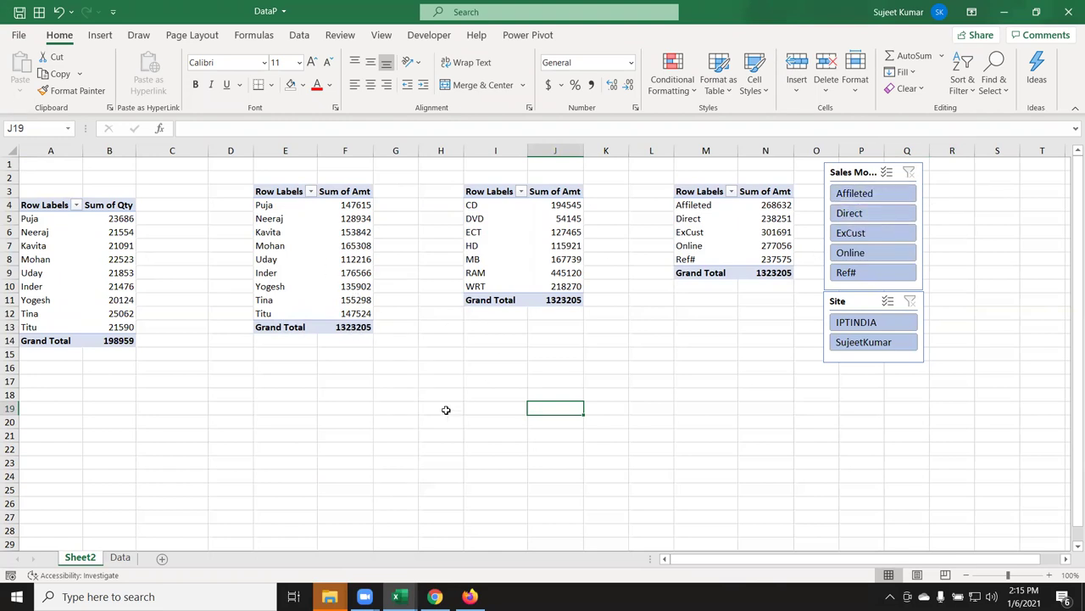
Connect the Sales Mode and Site slicers to the Name/Sum of Amt pivot table
left_click(301, 271)
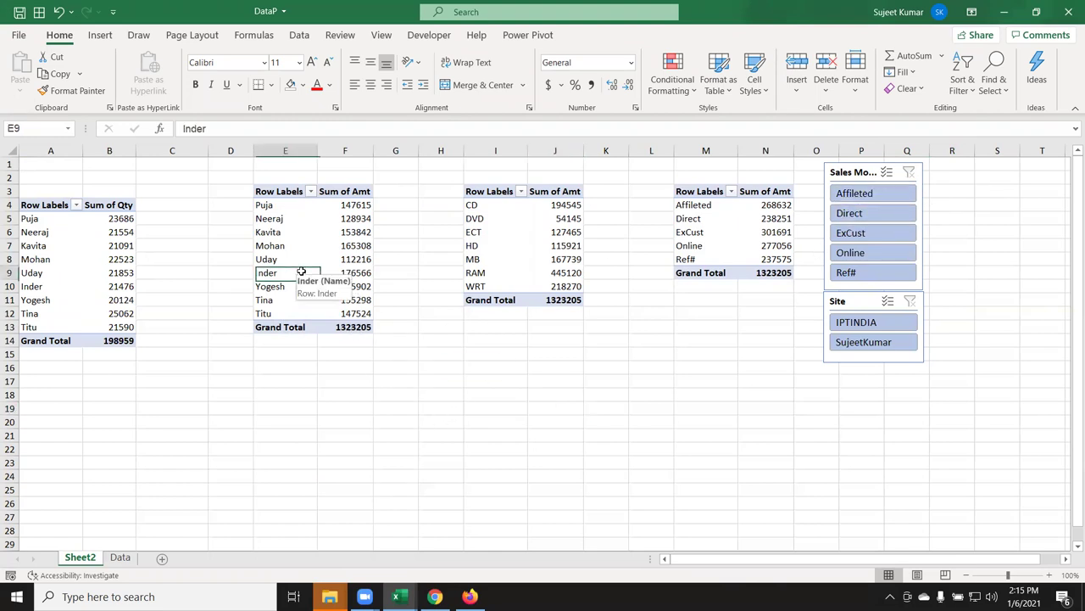
left_click(693, 38)
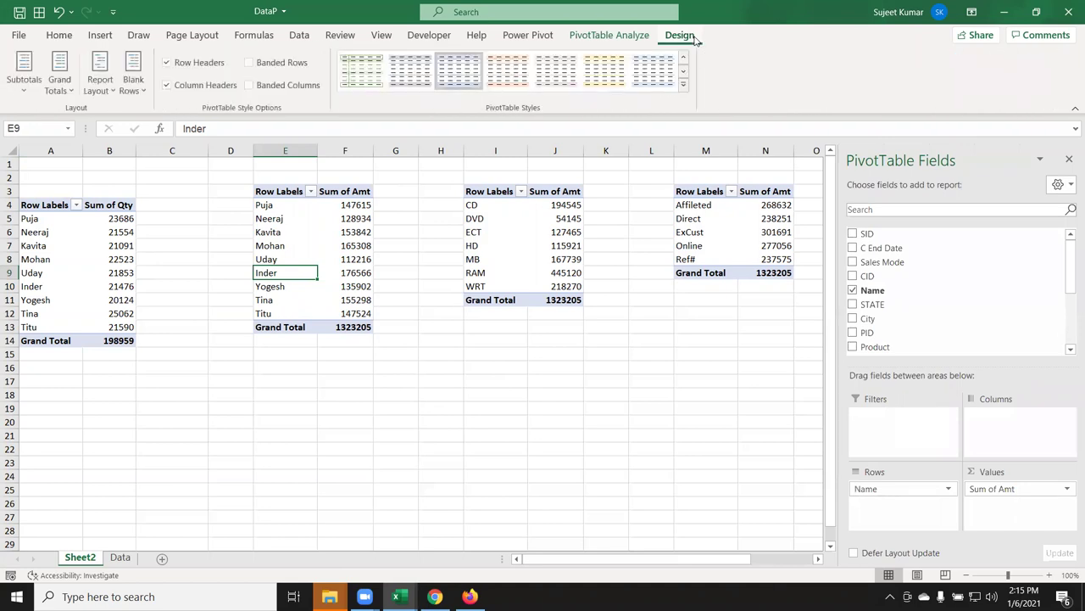
left_click(635, 38)
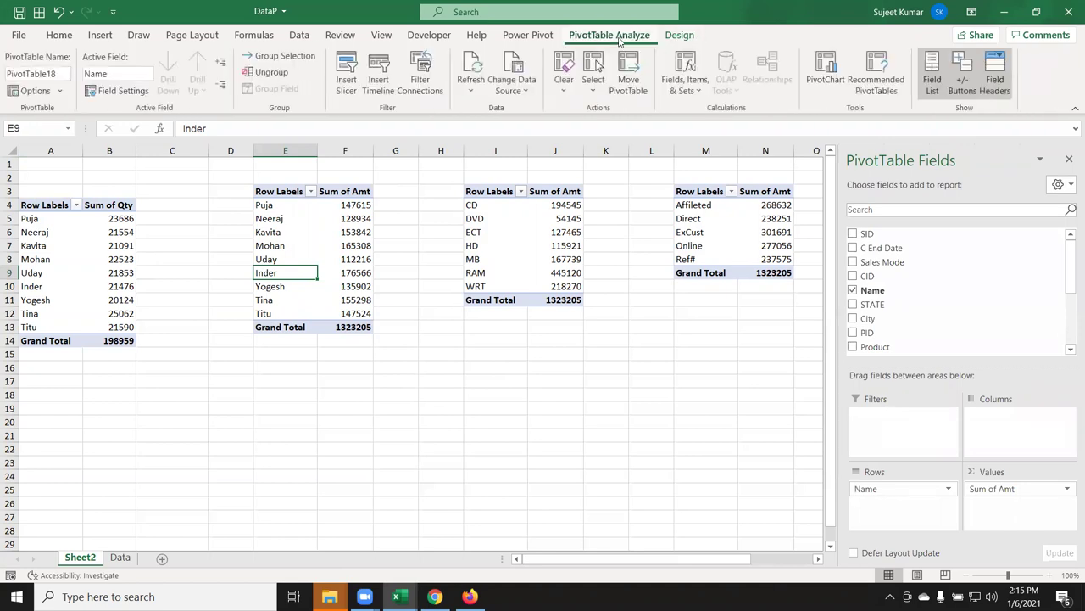
left_click(420, 82)
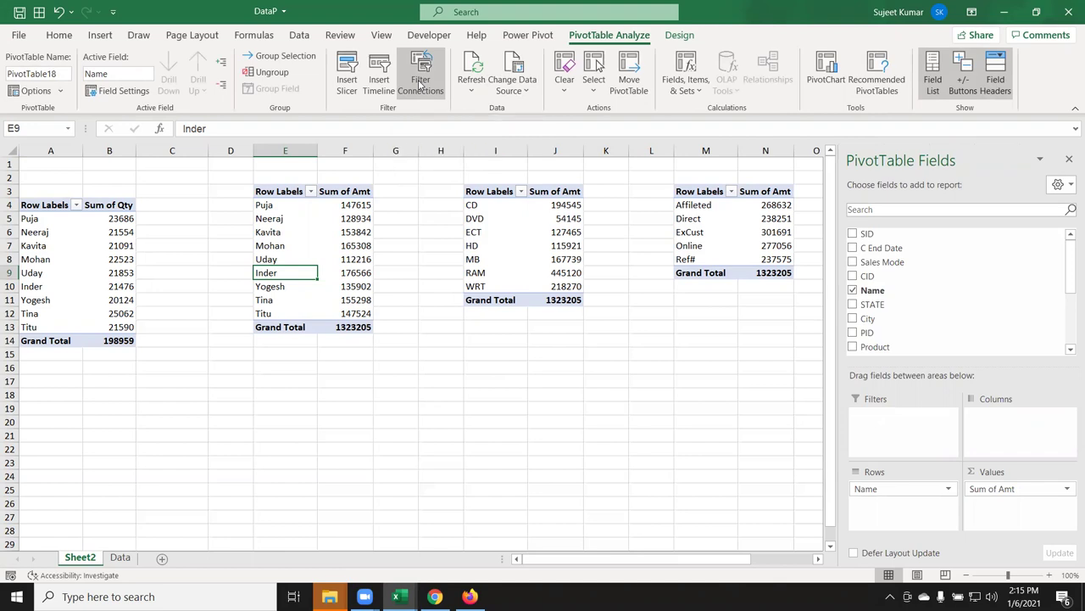
left_click(249, 413)
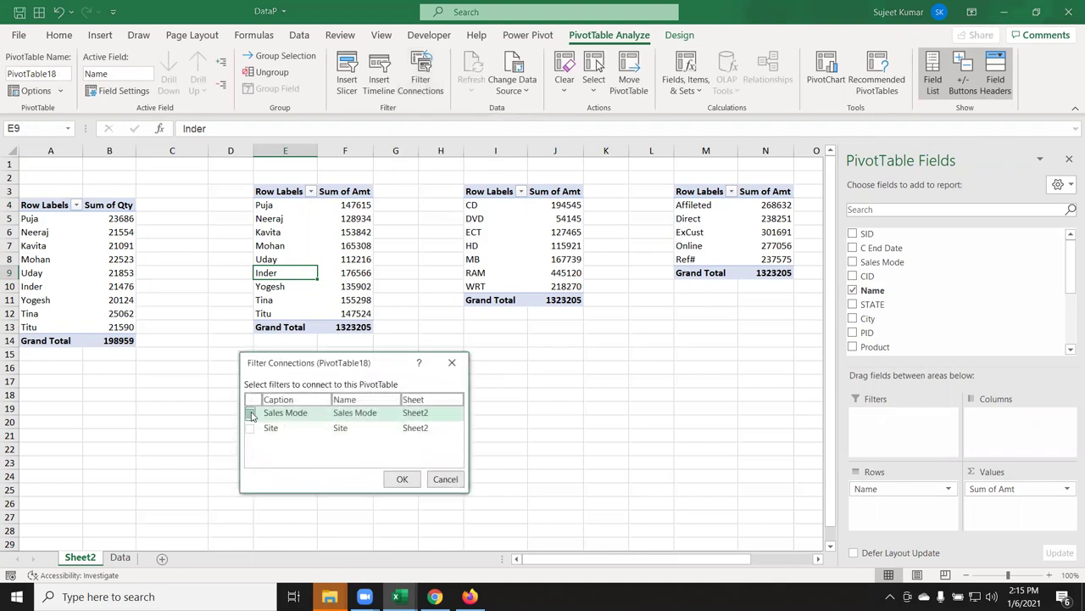
left_click(249, 429)
left_click(405, 479)
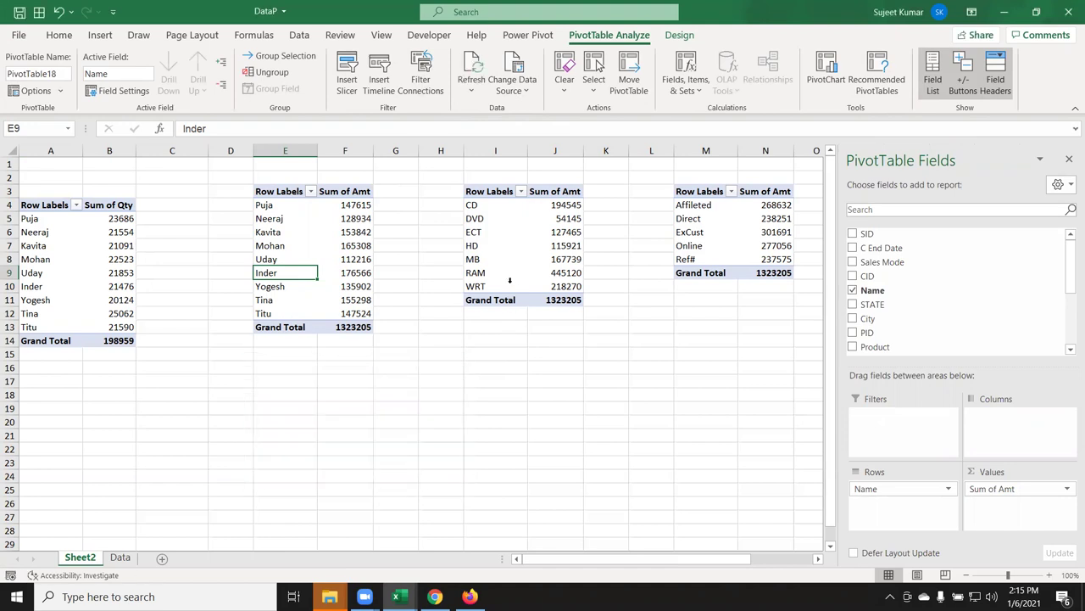
Connect the Sales Mode and Site slicers to the Product pivot table
left_click(507, 273)
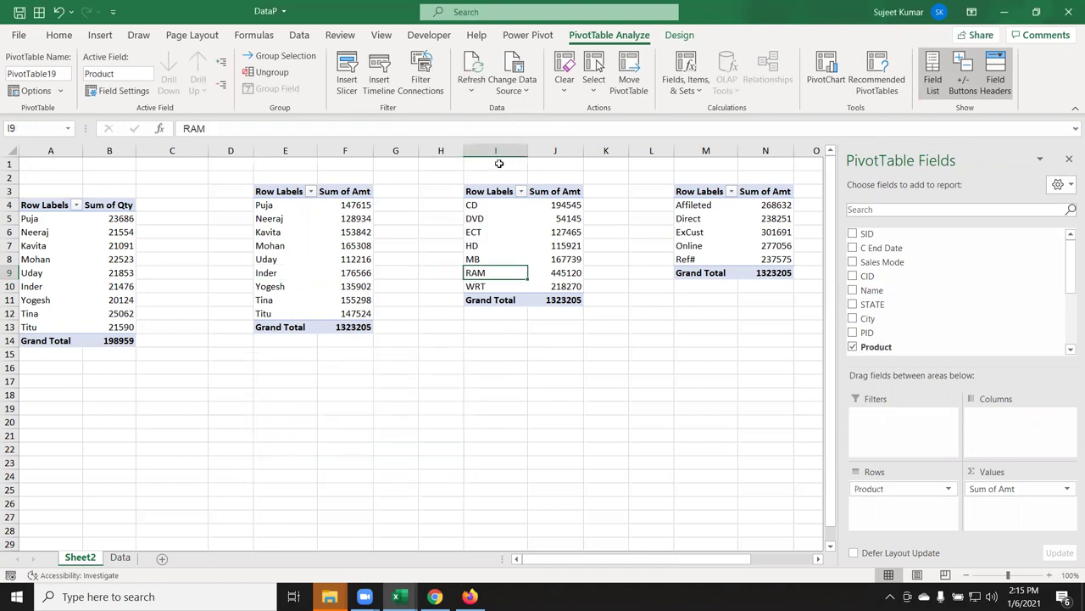
left_click(432, 80)
left_click(249, 413)
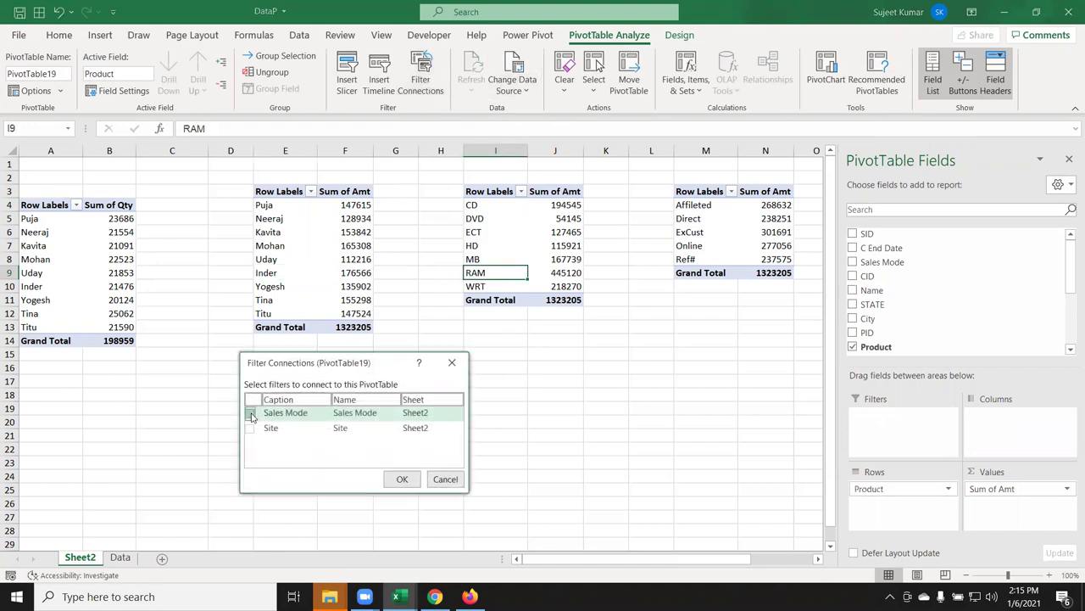
left_click(249, 428)
left_click(398, 479)
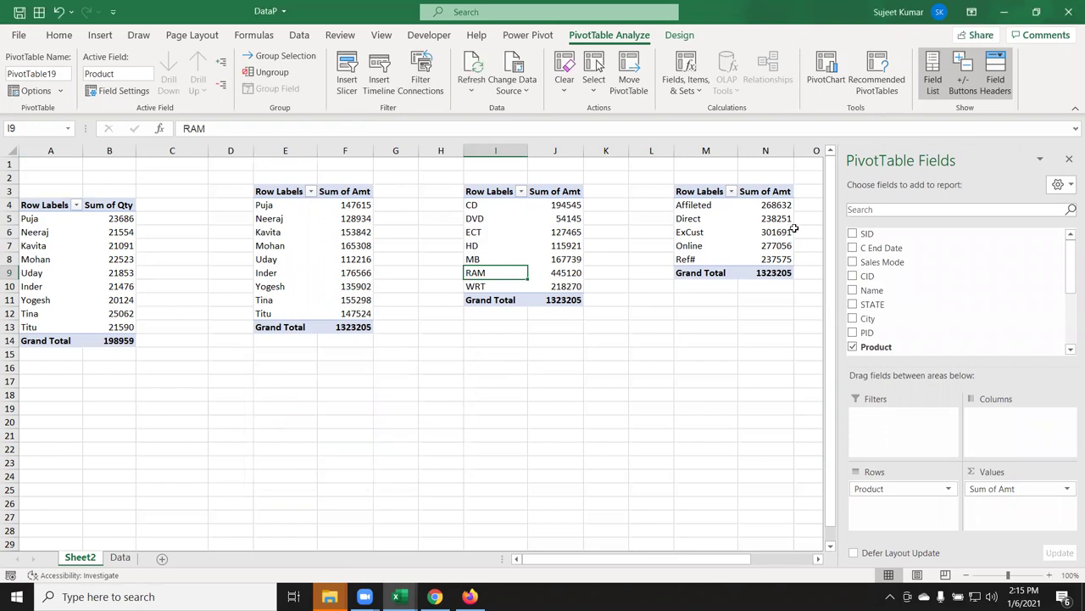
Connect the Sales Mode and Site slicers to the Sales Mode pivot at M3
left_click(767, 231)
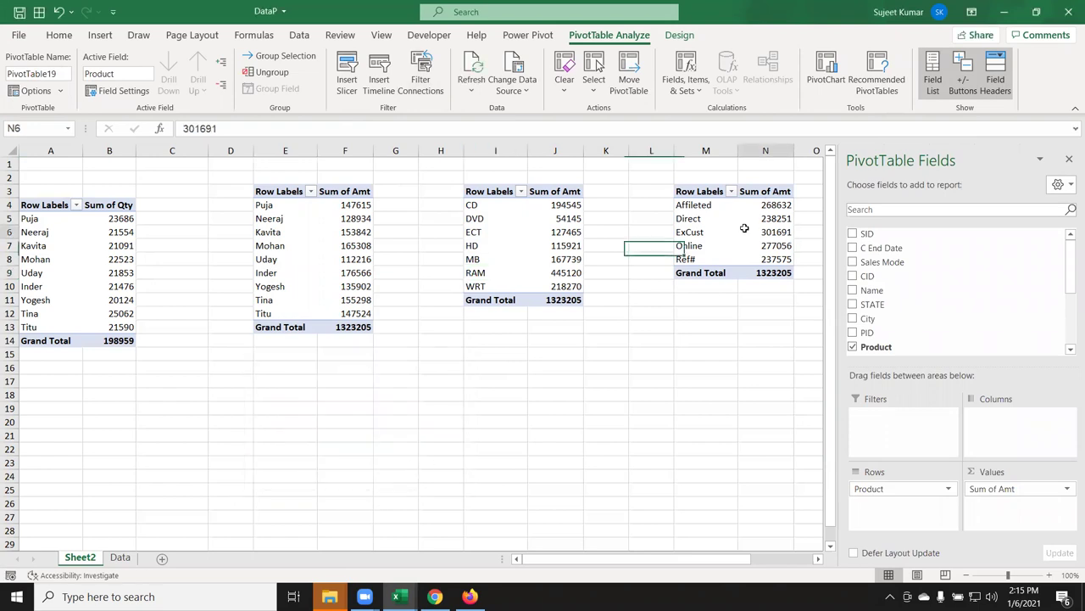
left_click(438, 92)
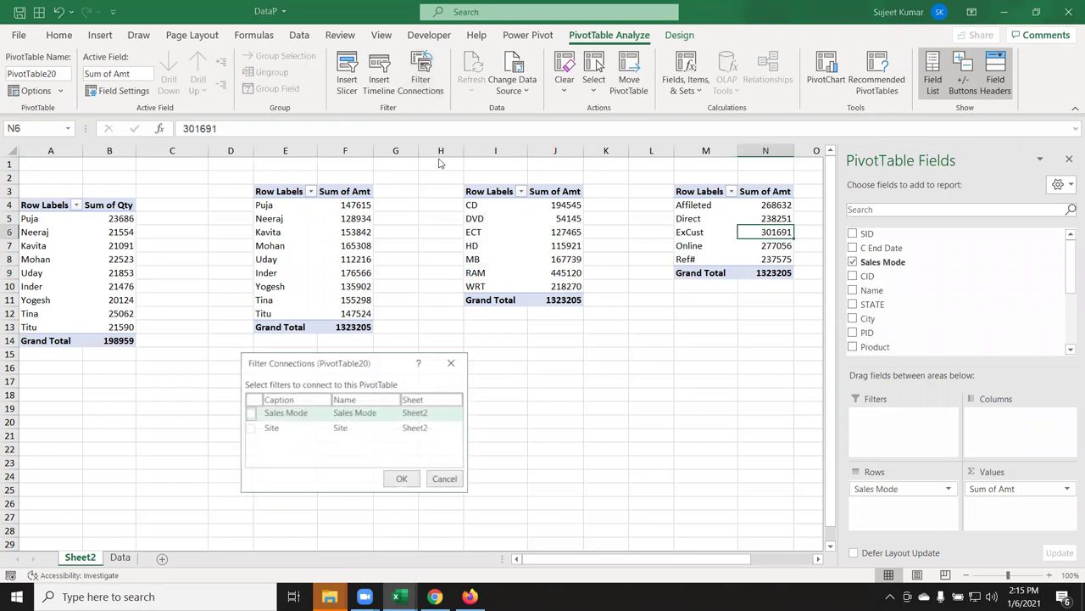
left_click(250, 427)
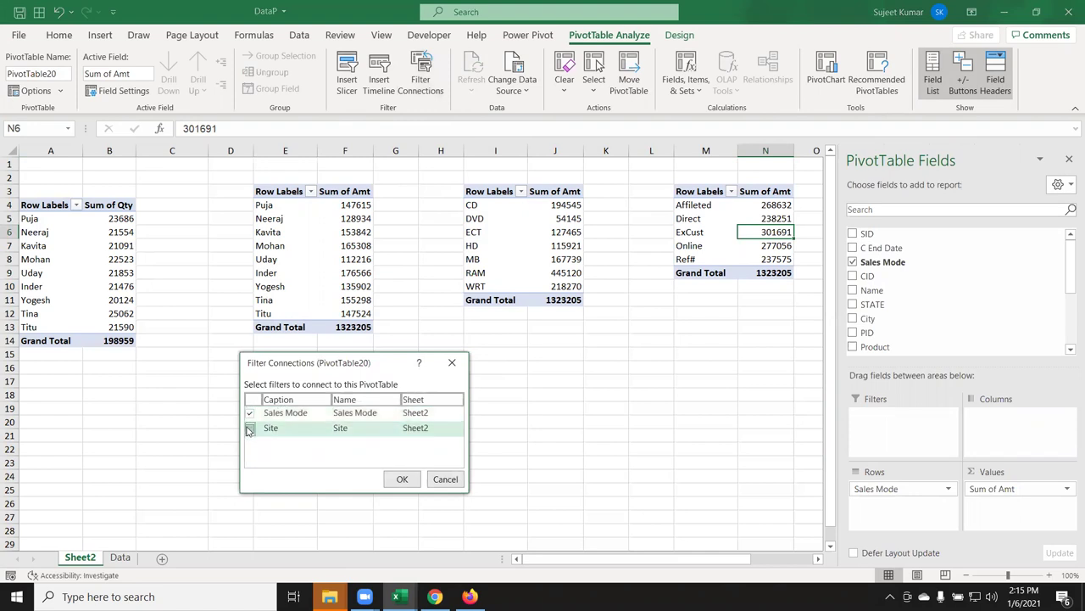
left_click(396, 478)
left_click(531, 387)
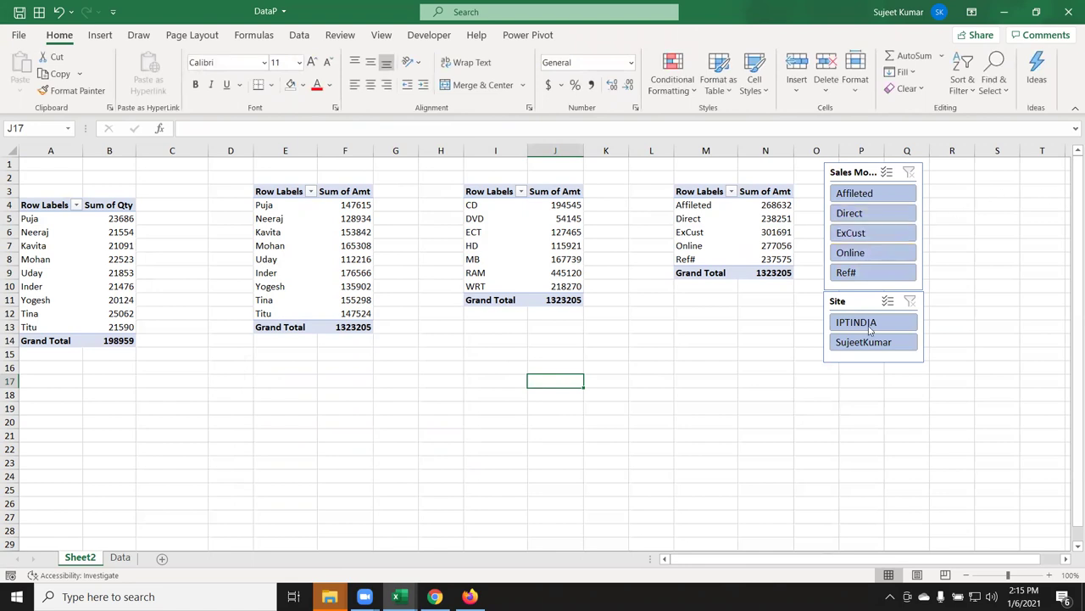
Test the Sales Mode slicer with Direct, Affileted and Online, then clear its filter
left_click(852, 215)
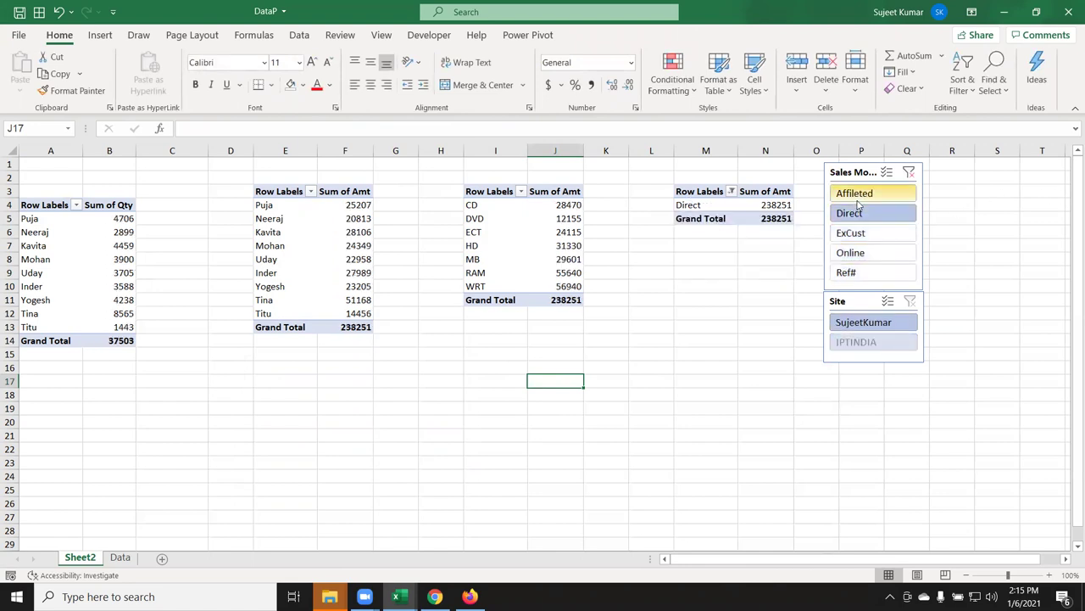
left_click(861, 193)
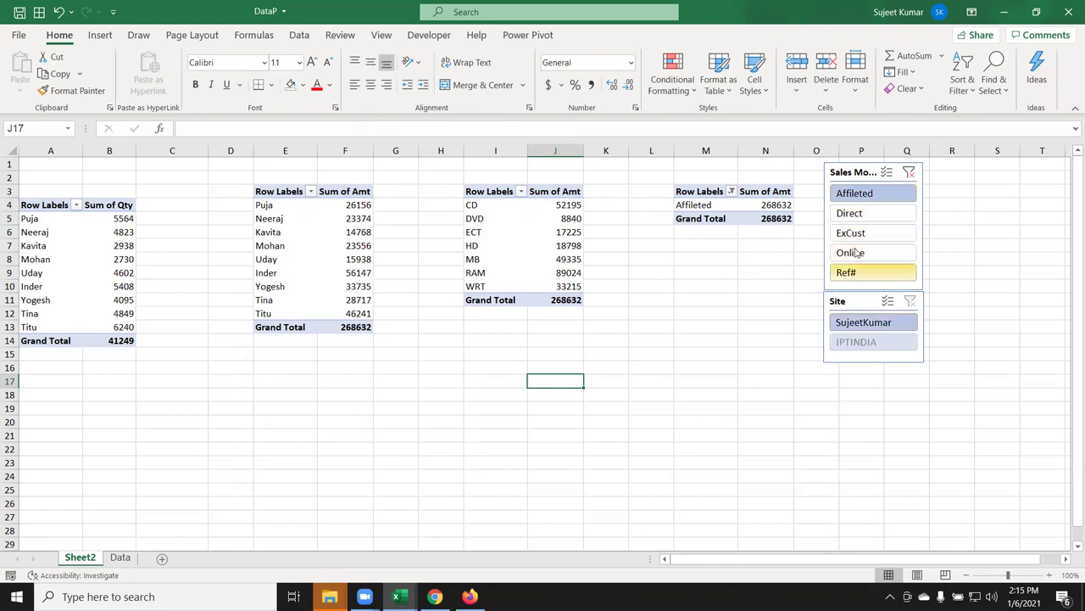
left_click(909, 172)
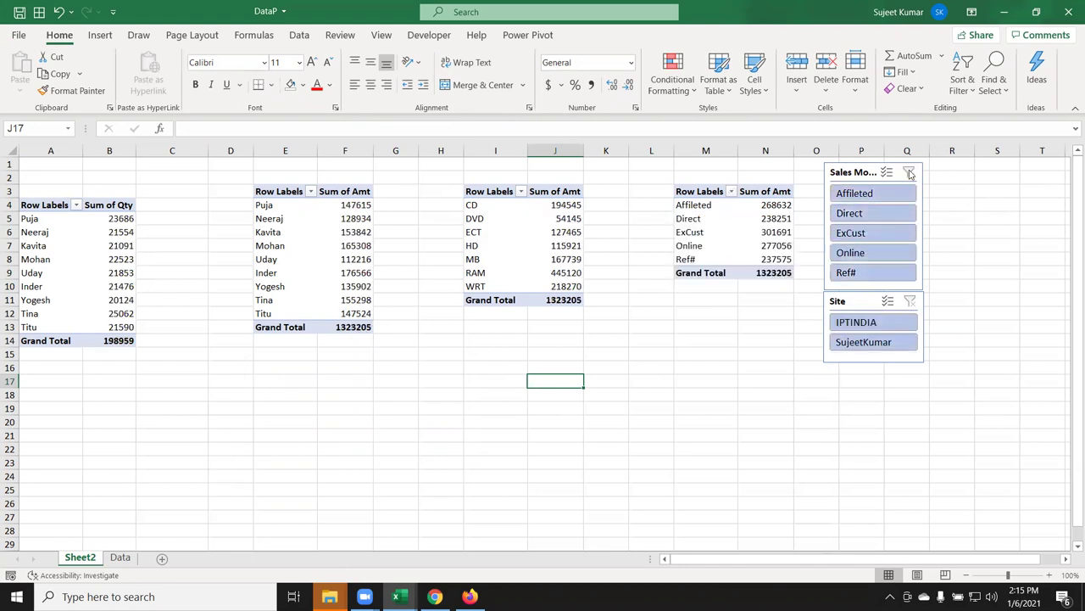
left_click(859, 252)
left_click(908, 173)
left_click(427, 433)
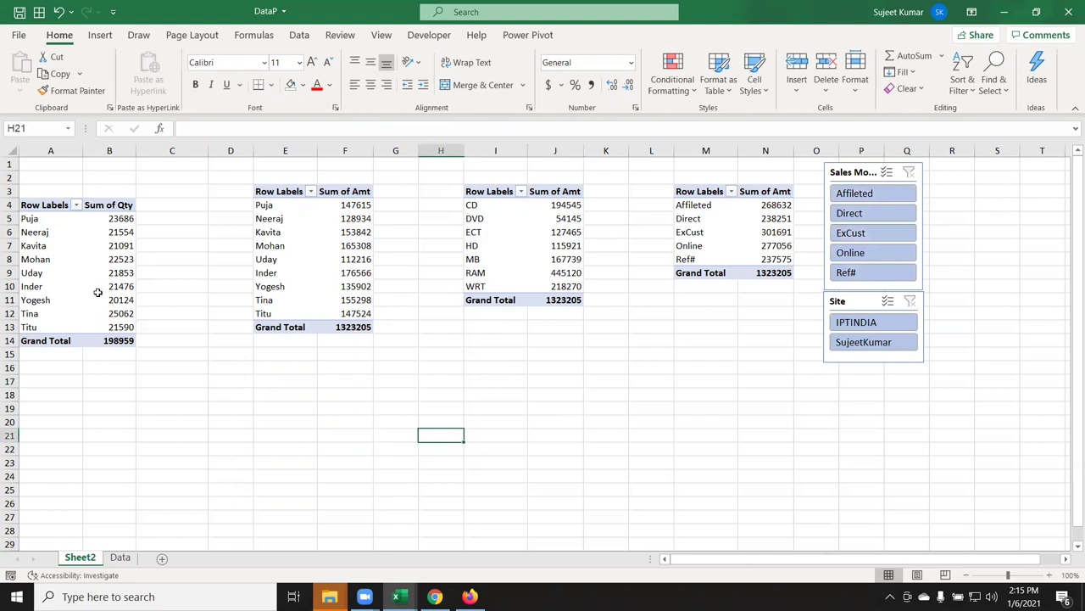
left_click(98, 292)
Add a blank Sheet3 after the Data sheet and return to Sheet2
left_click(98, 37)
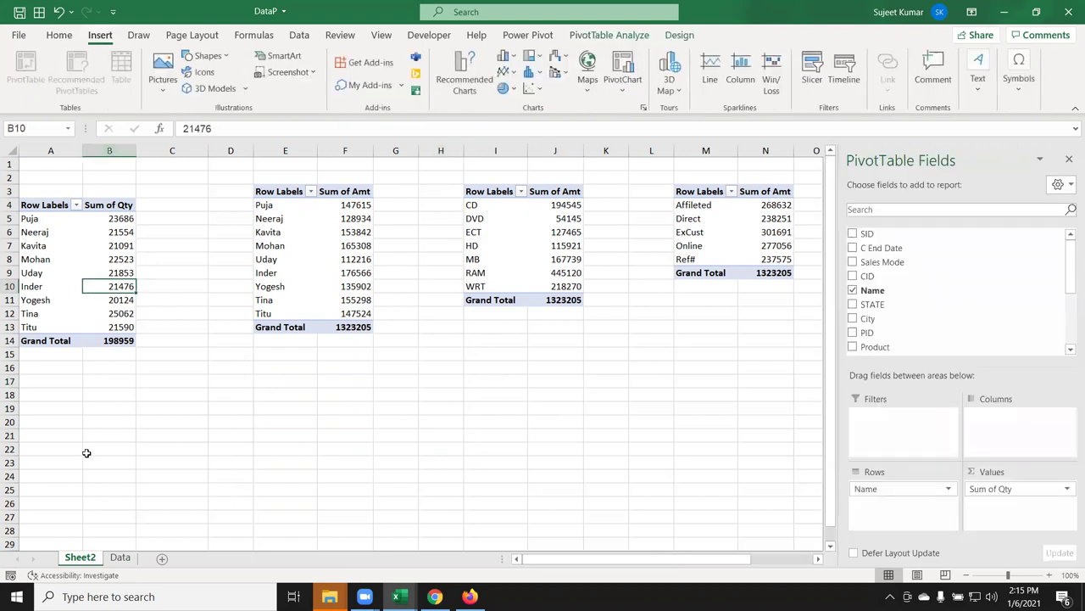
left_click(119, 557)
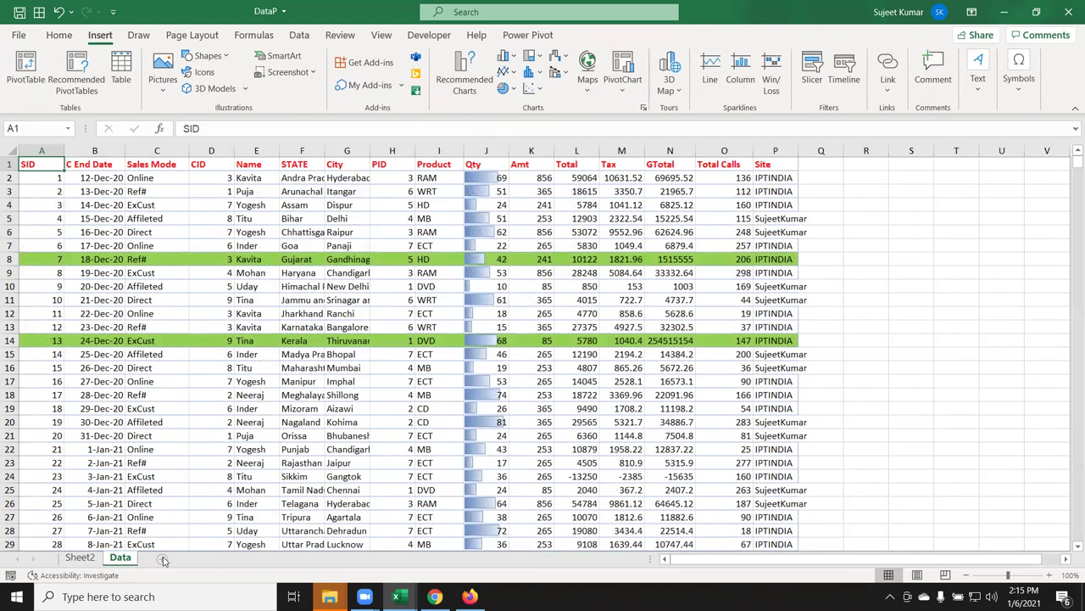
left_click(163, 559)
left_click(81, 557)
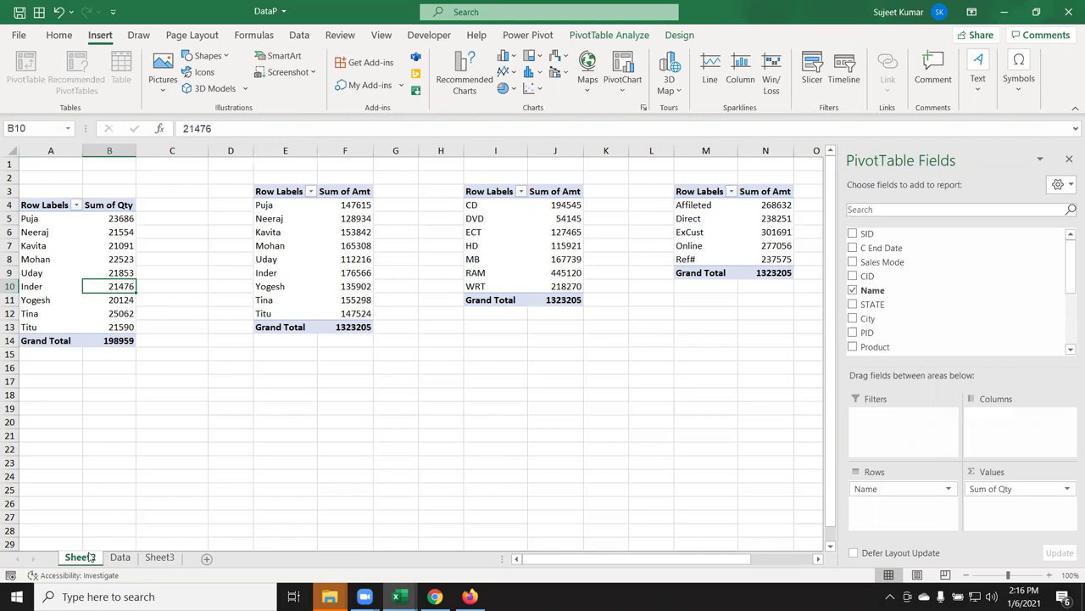
Create a clustered column PivotChart from the Sum of Qty by Name pivot
left_click(573, 37)
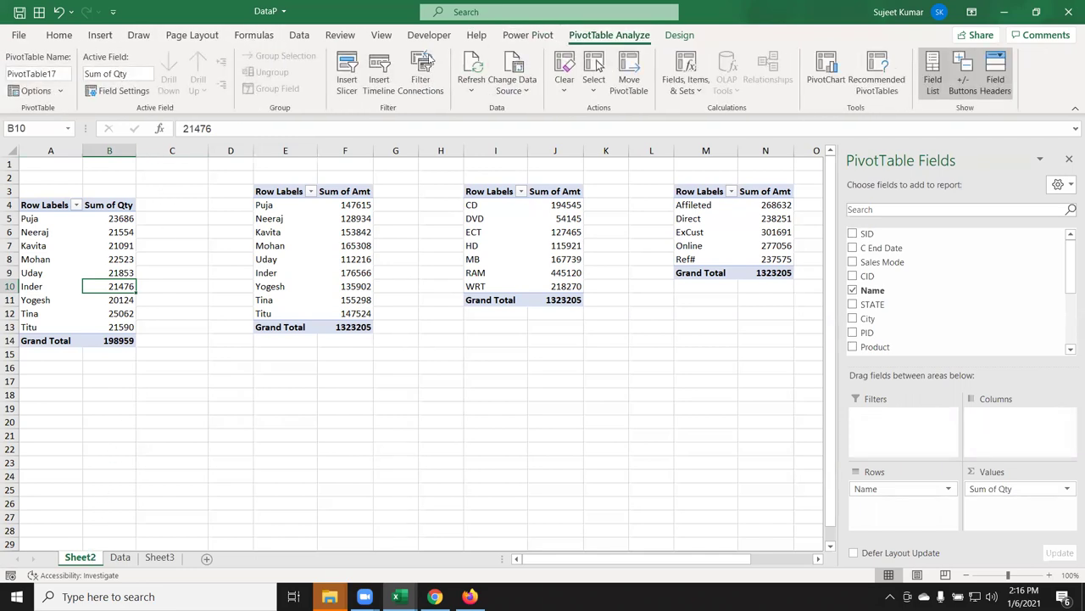
left_click(679, 34)
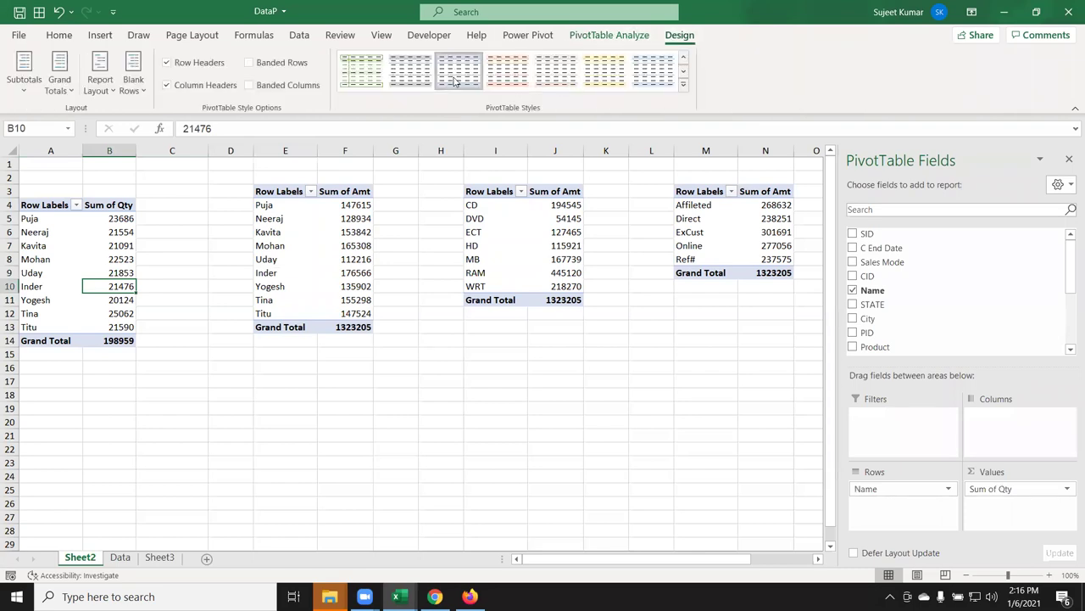
left_click(609, 35)
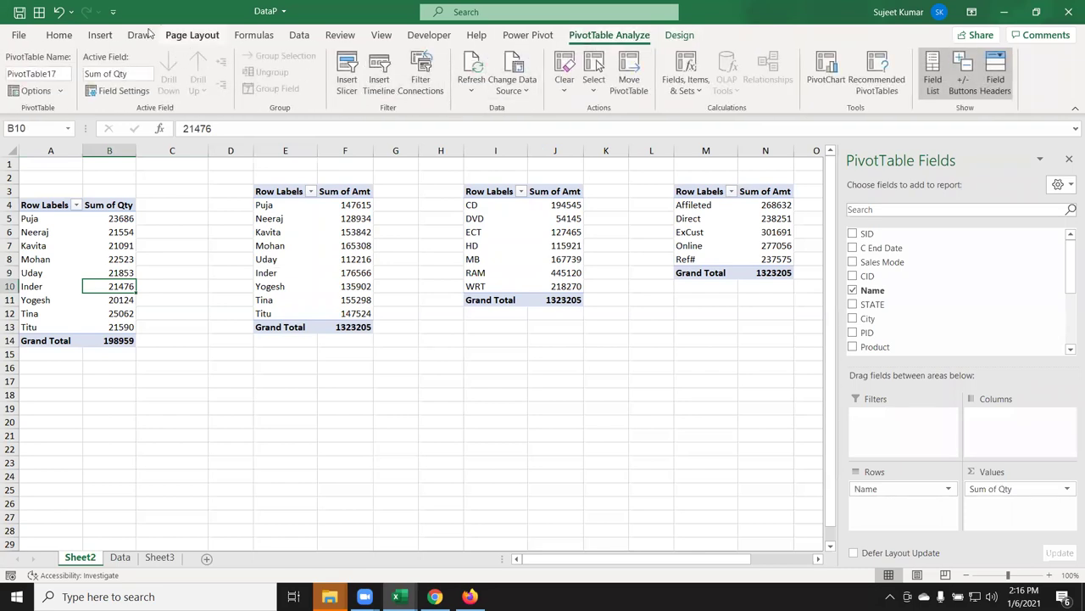
left_click(826, 72)
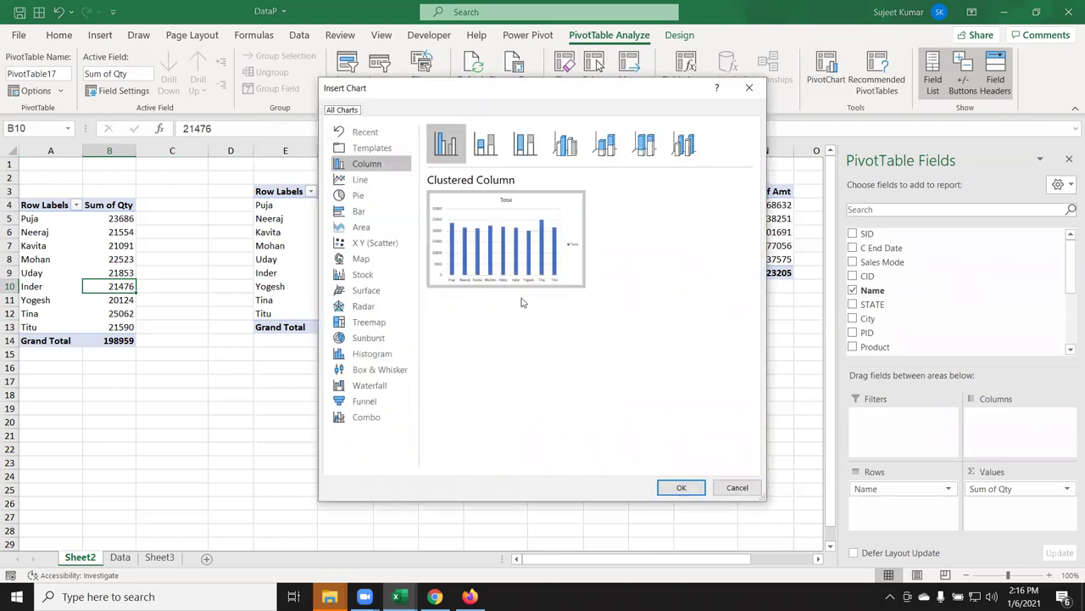
left_click(683, 487)
left_click(752, 446)
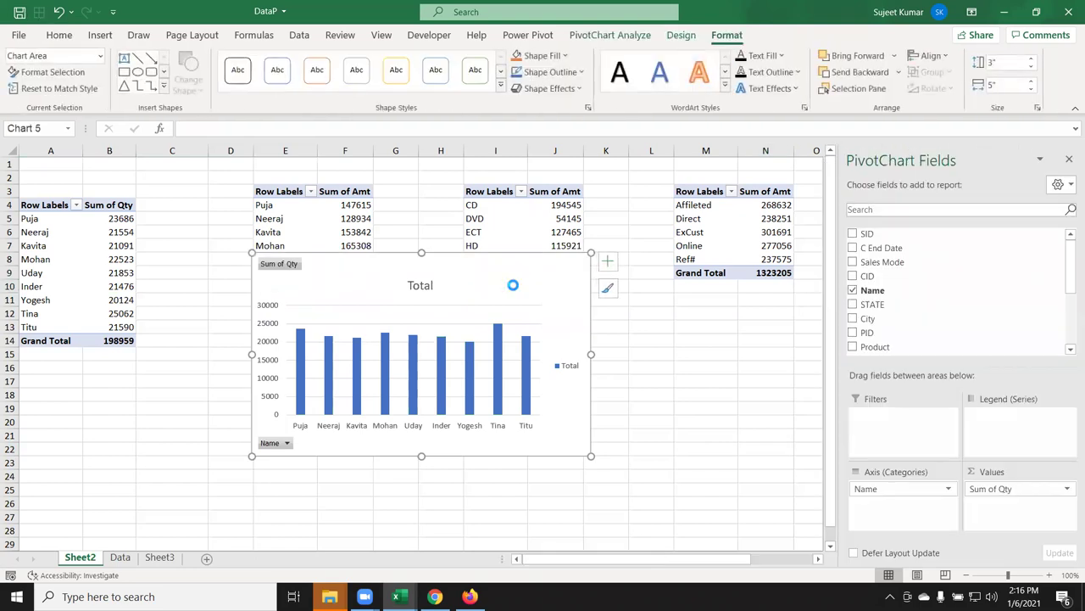
Move the Sum of Qty PivotChart from Sheet2 onto Sheet3
key("Delete")
left_click(175, 558)
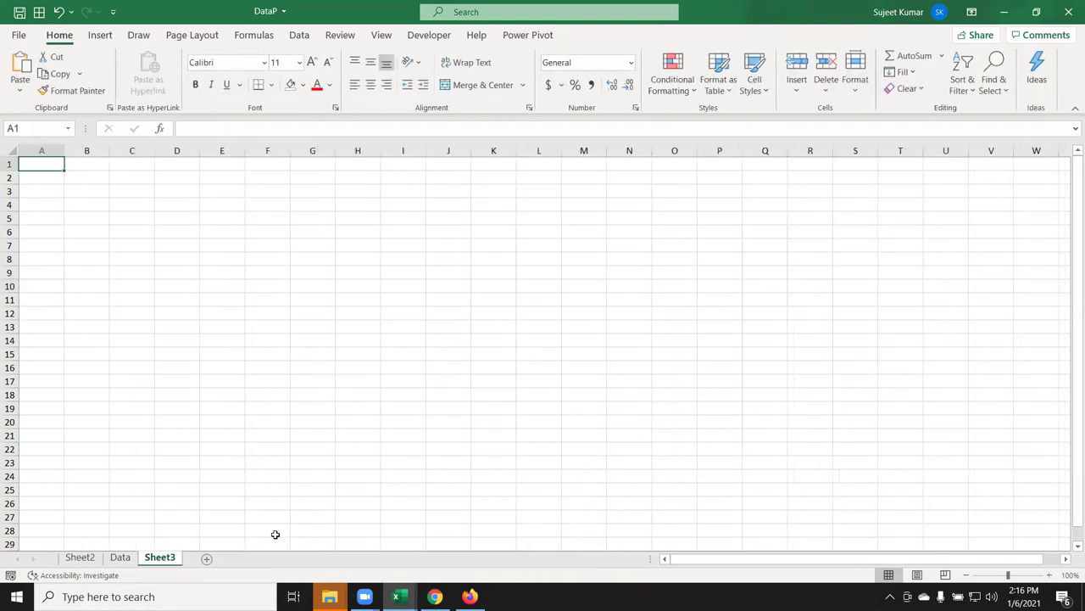
key("ctrl+v")
left_click(85, 532)
left_click(95, 557)
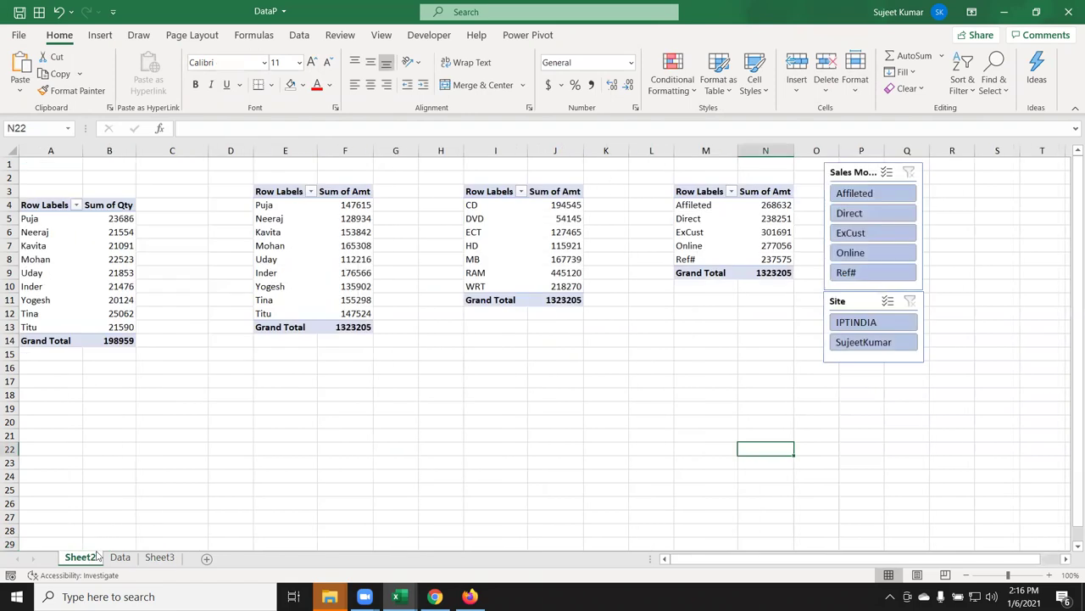
Insert a clustered column PivotChart for the Sum of Amt by Name pivot
left_click(341, 315)
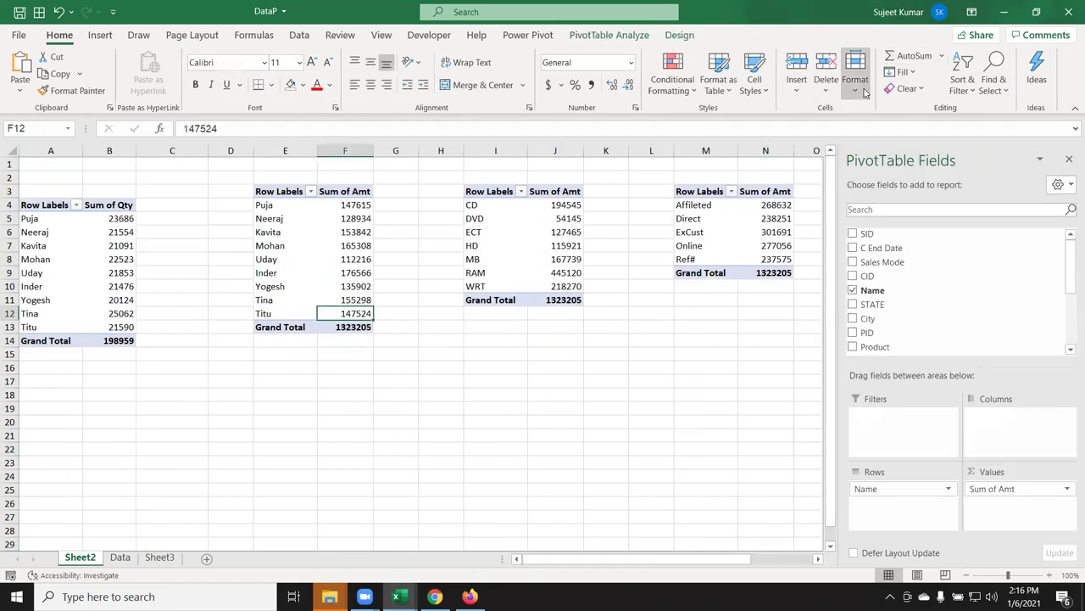
left_click(906, 72)
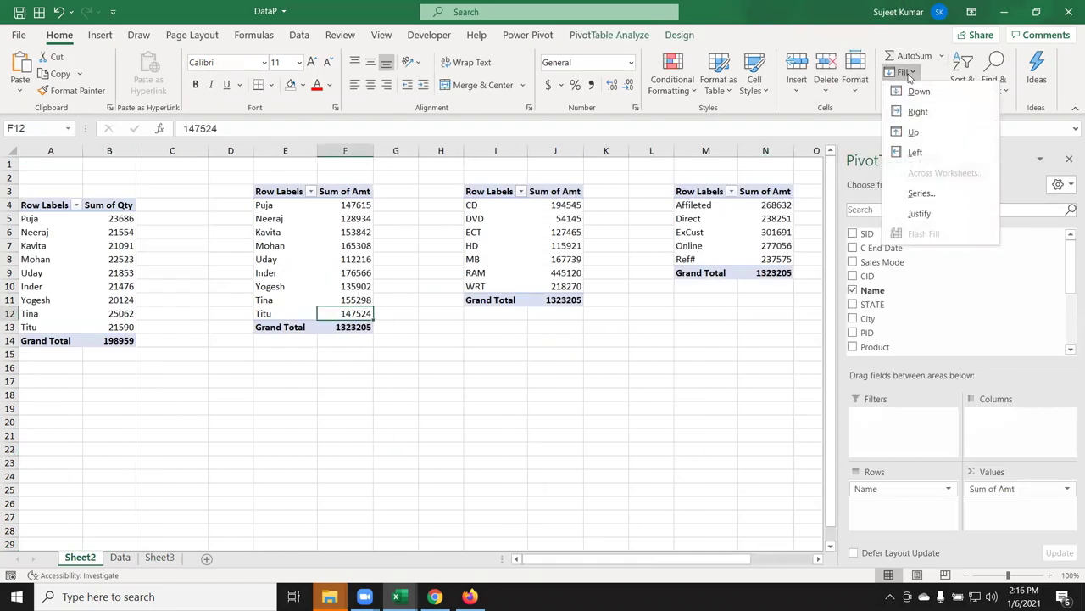
left_click(797, 82)
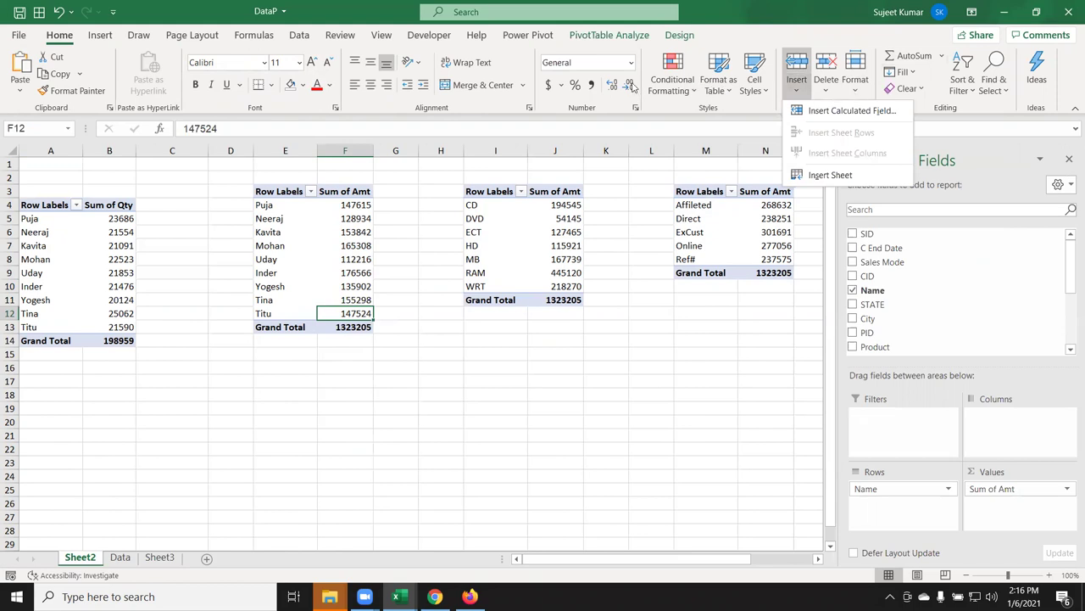
left_click(100, 35)
left_click(100, 35)
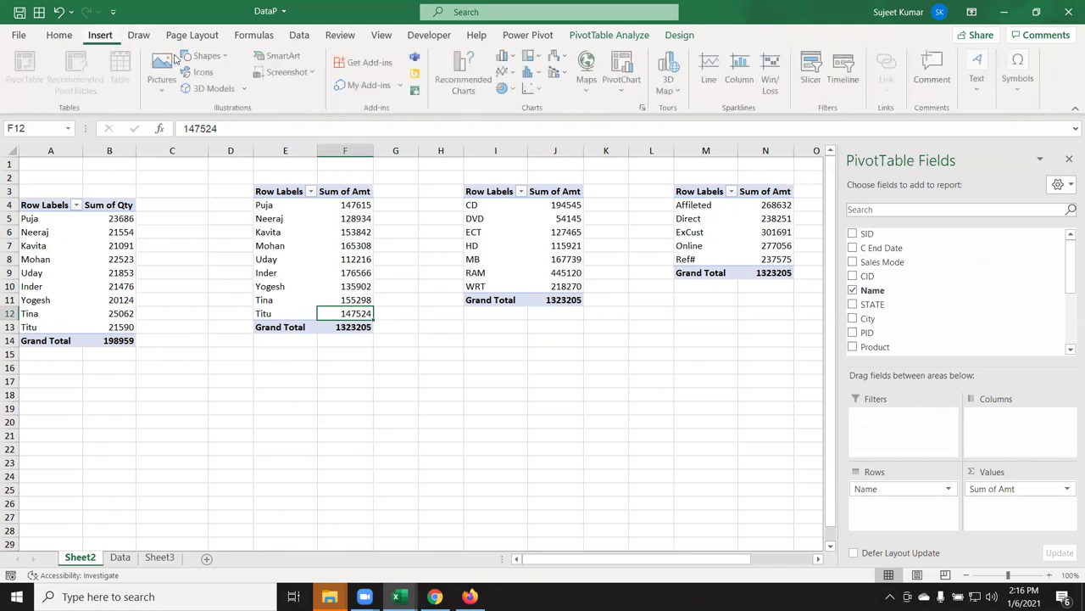
left_click(507, 72)
left_click(506, 56)
left_click(506, 56)
left_click(514, 92)
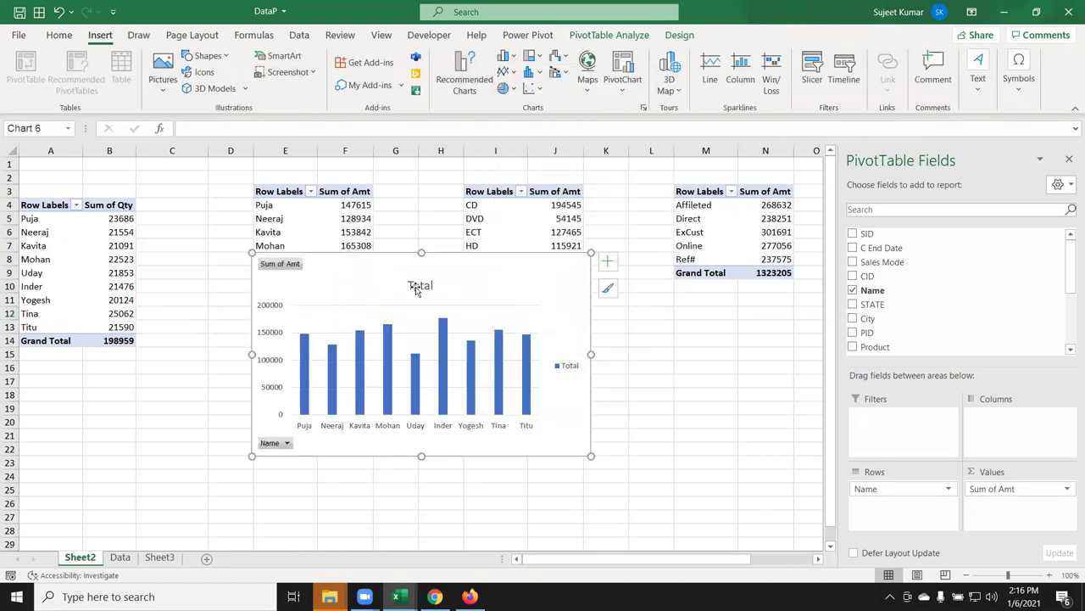
Move the Sum of Amt chart to Sheet3 beside the quantity chart
key("Delete")
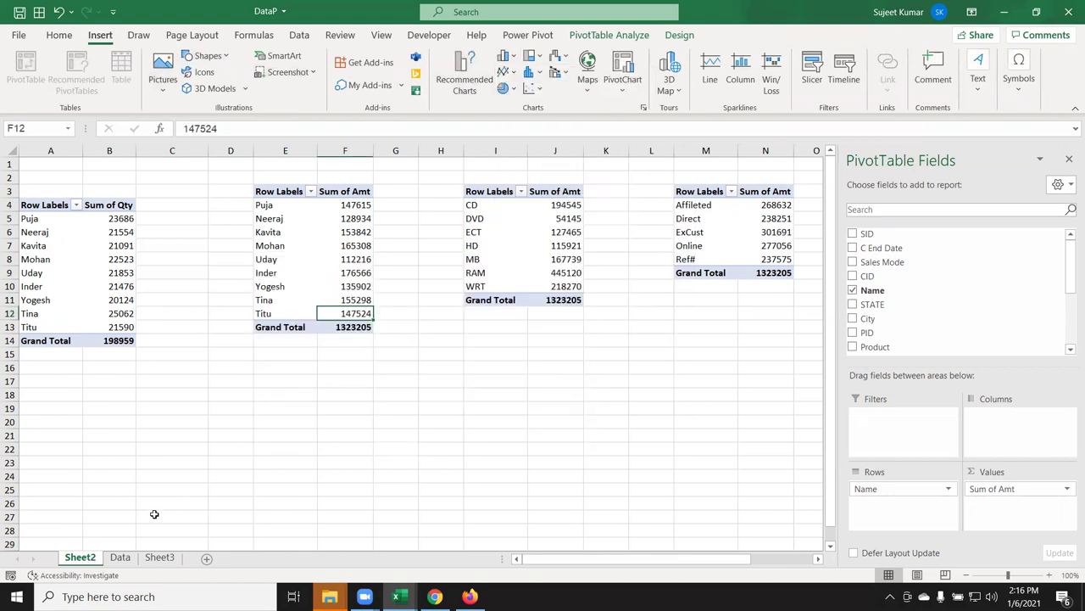
left_click(119, 557)
left_click(160, 557)
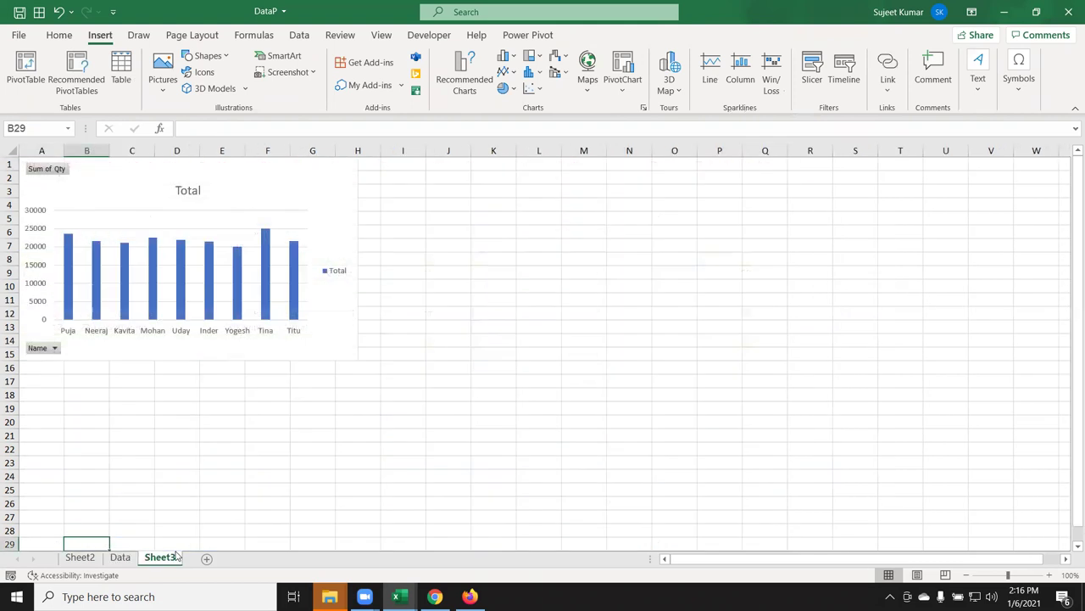
key("ctrl+v")
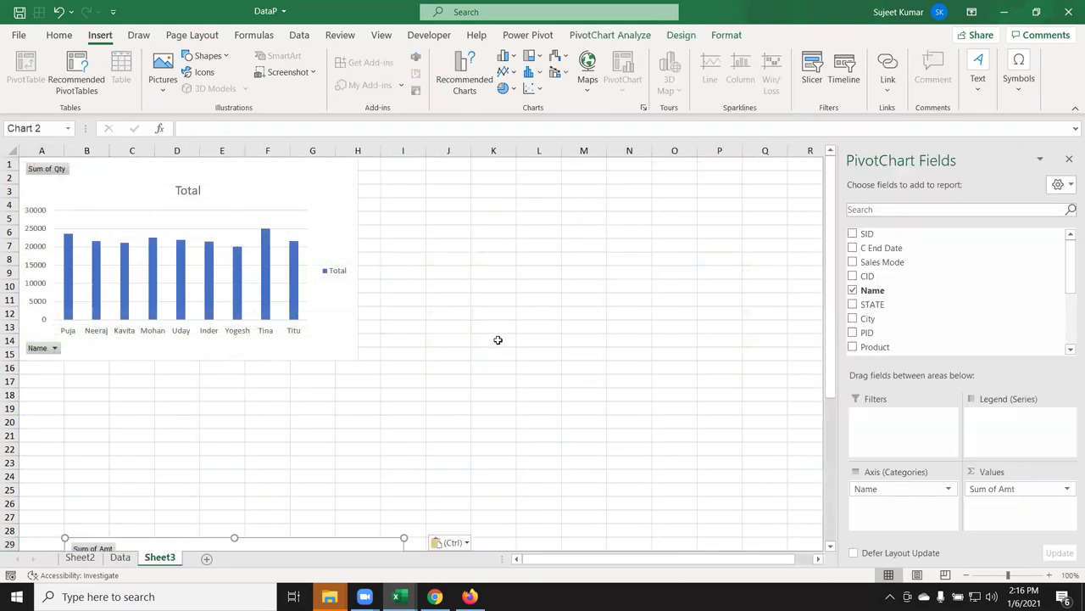
left_click(497, 339)
mouse_move(336, 546)
left_mouse_down()
mouse_move(656, 163)
mouse_move(630, 162)
left_mouse_up()
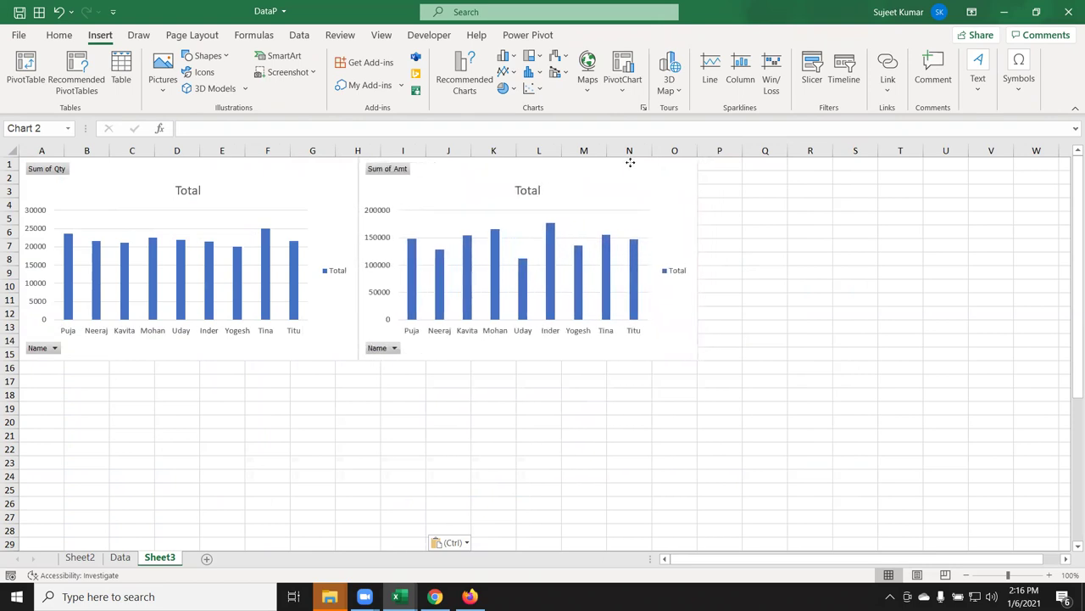
left_click(80, 557)
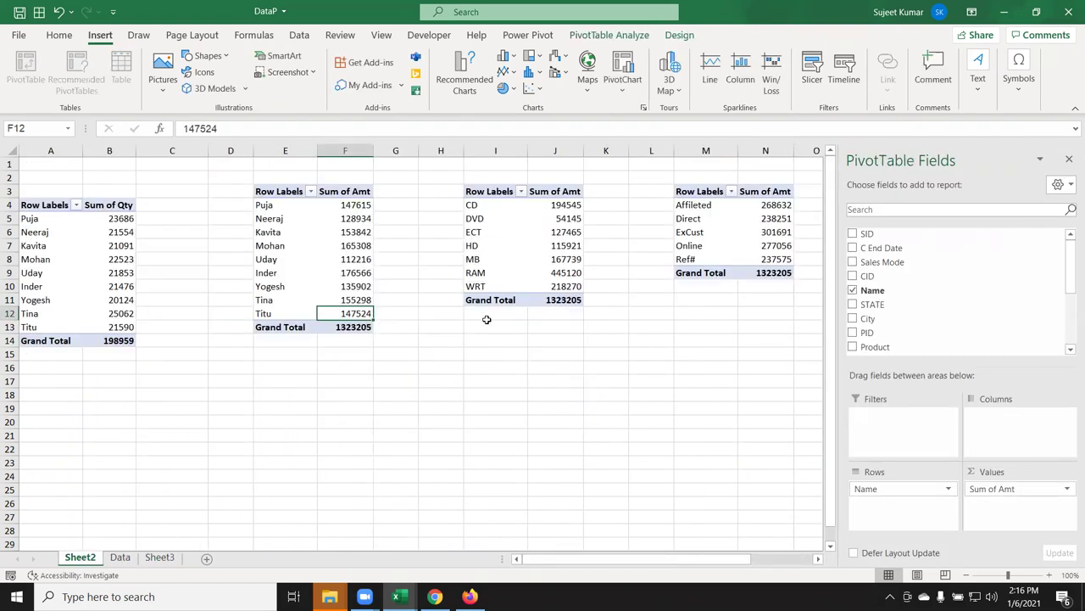
Insert a clustered column PivotChart for the Product pivot table
left_click(498, 273)
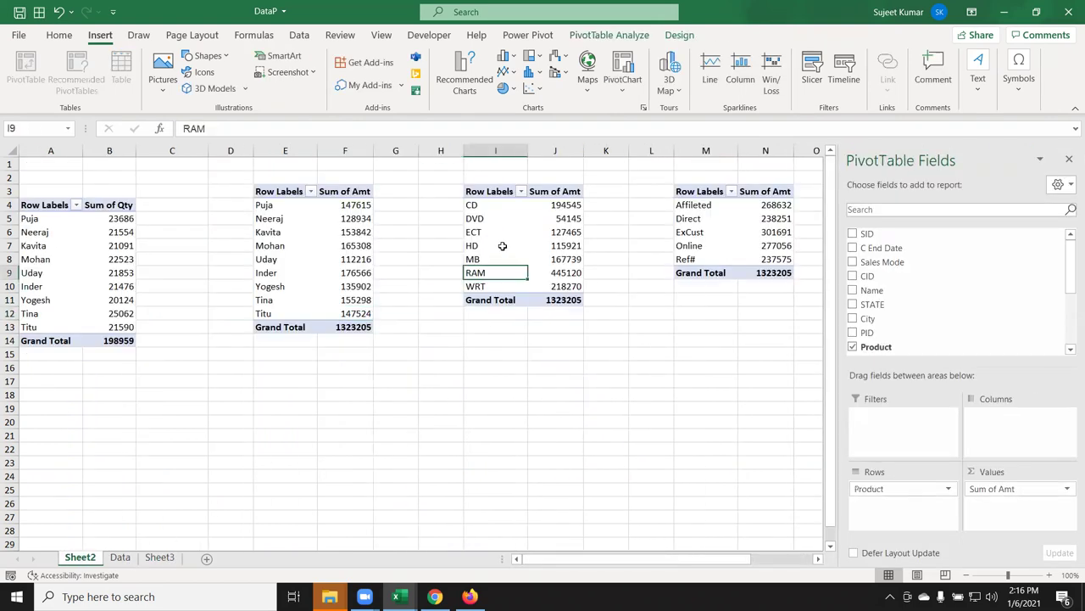
left_click(814, 72)
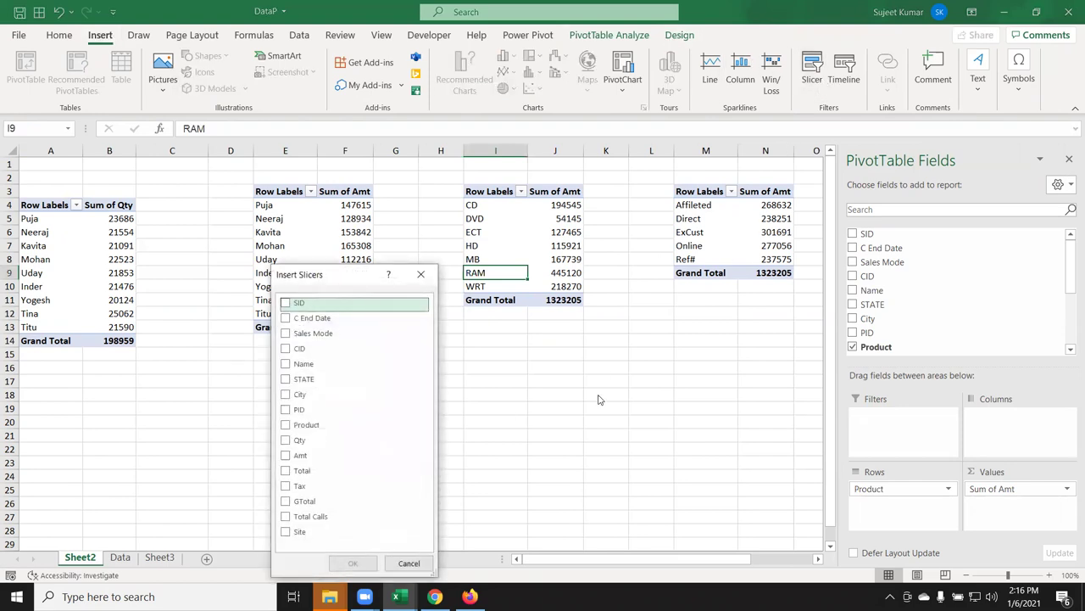
key("Escape")
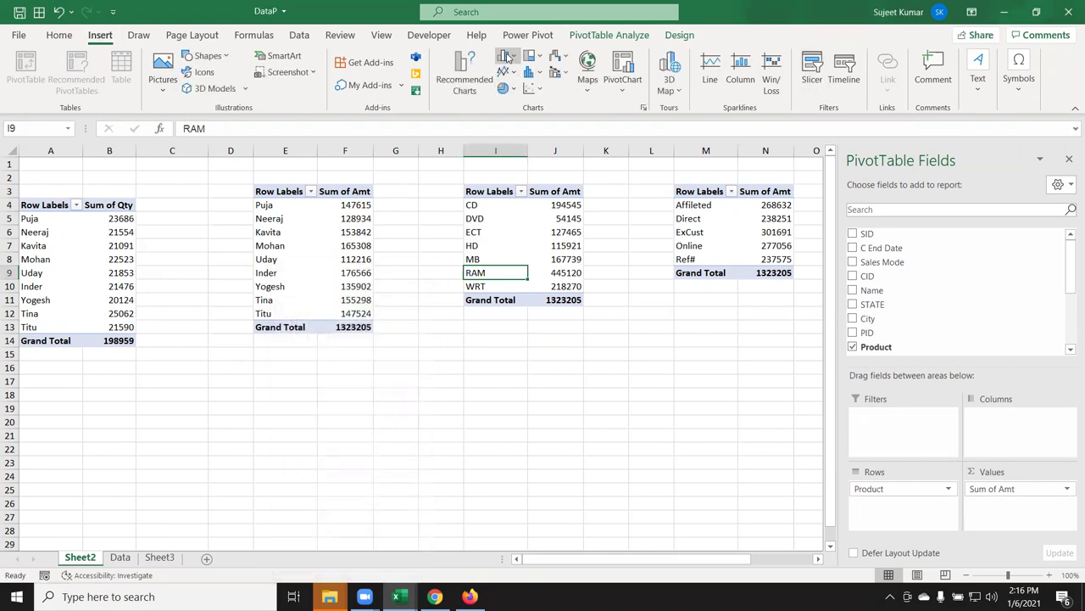
left_click(507, 56)
left_click(516, 105)
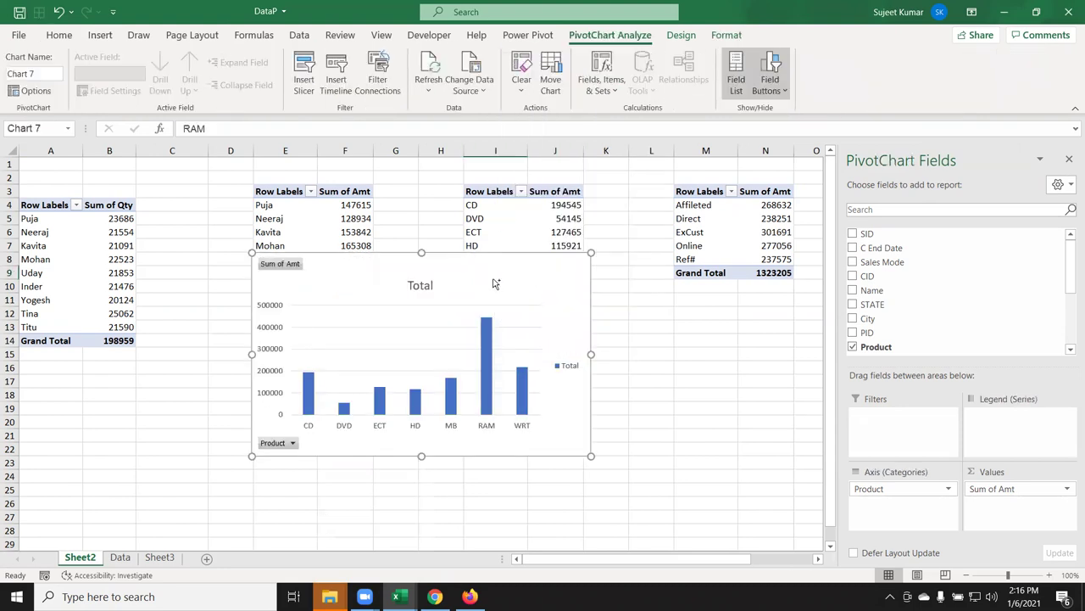
Move the Product chart to Sheet3 at cell A17, below the first chart
key("Delete")
left_click(120, 557)
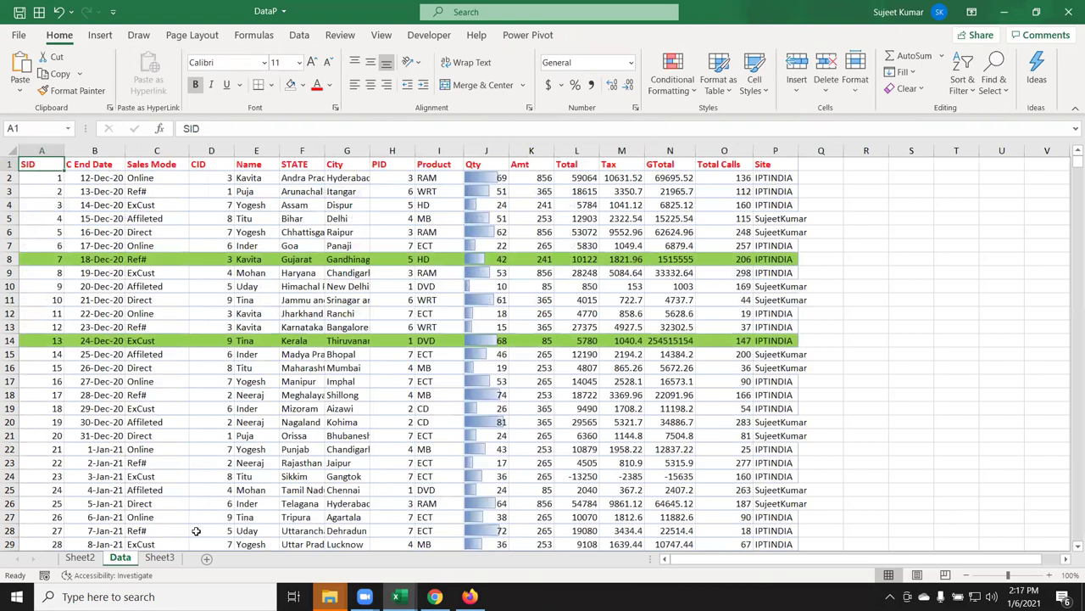
left_click(159, 557)
left_click(90, 370)
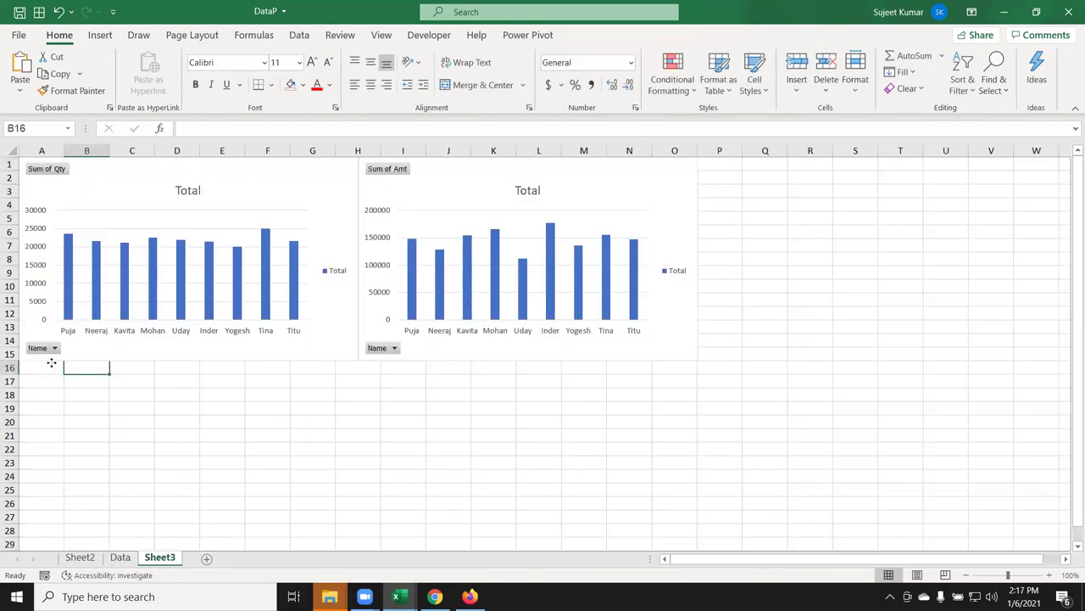
left_click(46, 377)
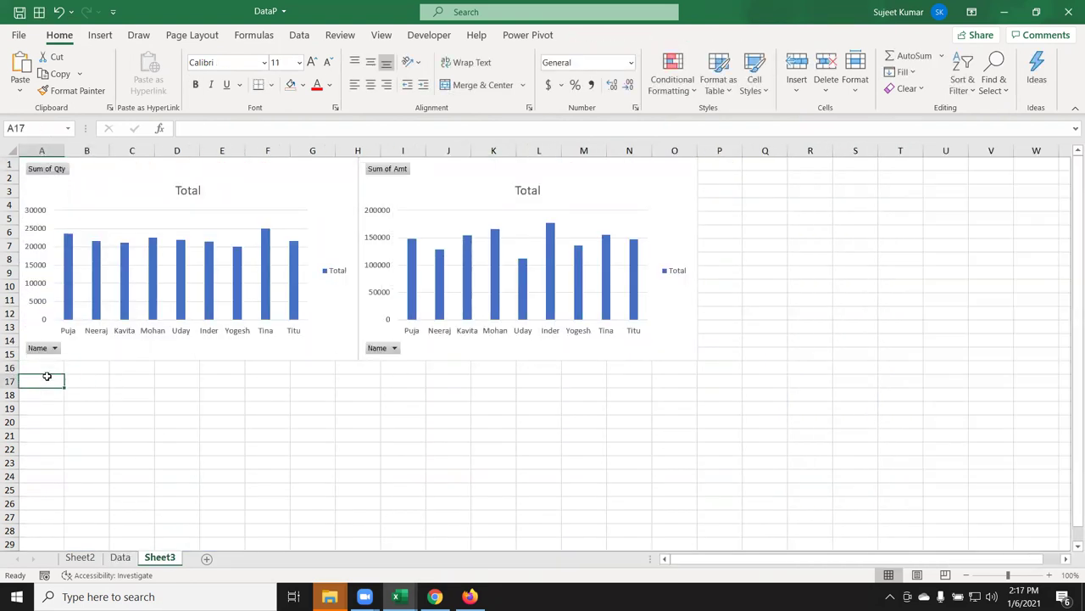
key("ctrl+v")
left_click_drag(114, 405, 121, 391)
left_click(563, 422)
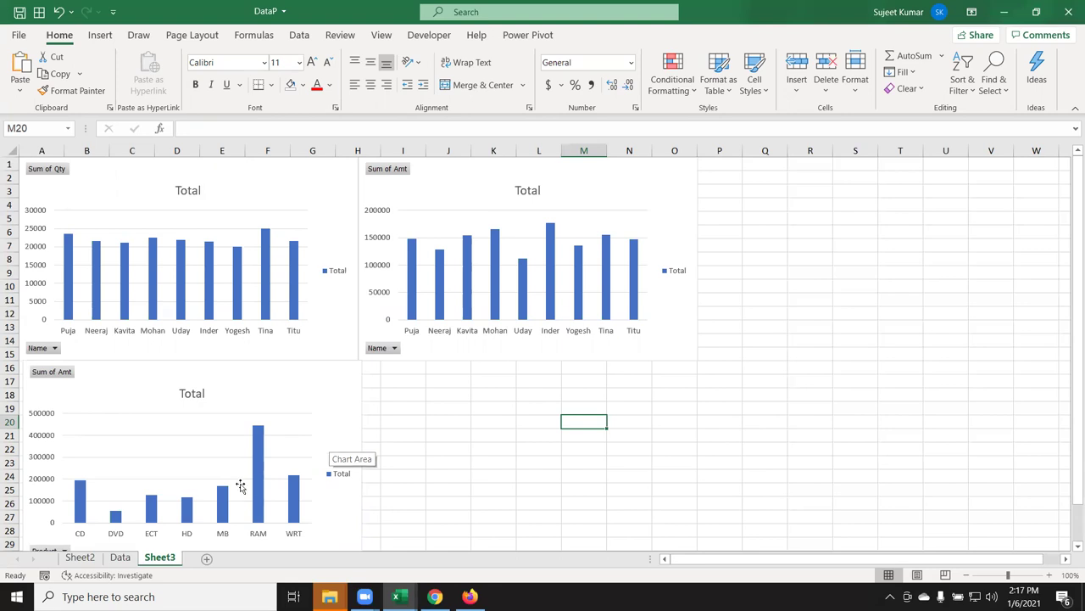
Select both the Sales Mode and Site slicers on Sheet2 and cut them
left_click(81, 559)
left_click(652, 366)
left_click(874, 174)
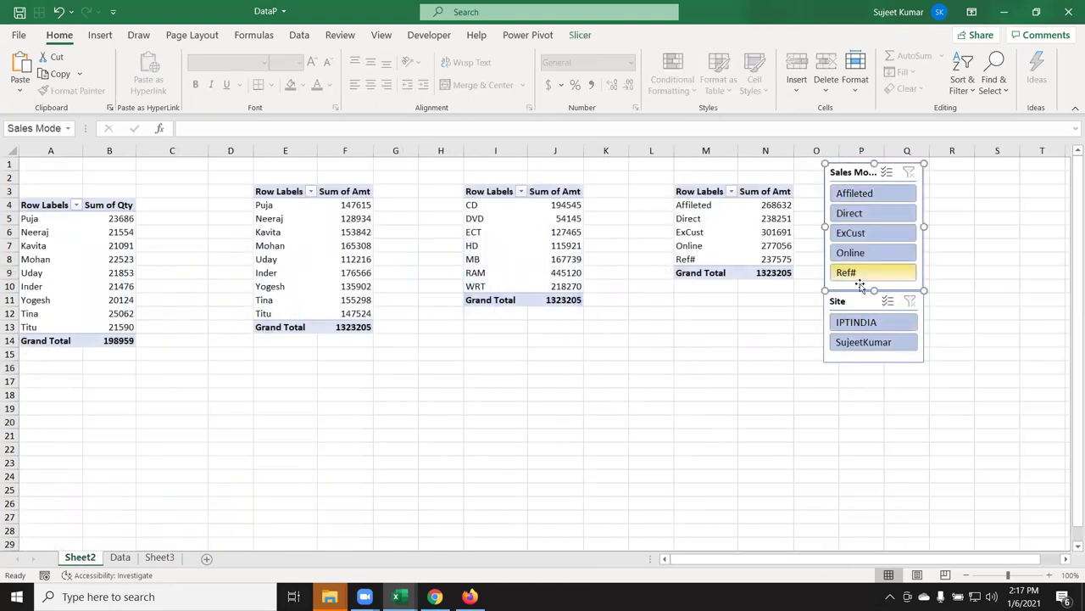
left_click(849, 300, "ctrl")
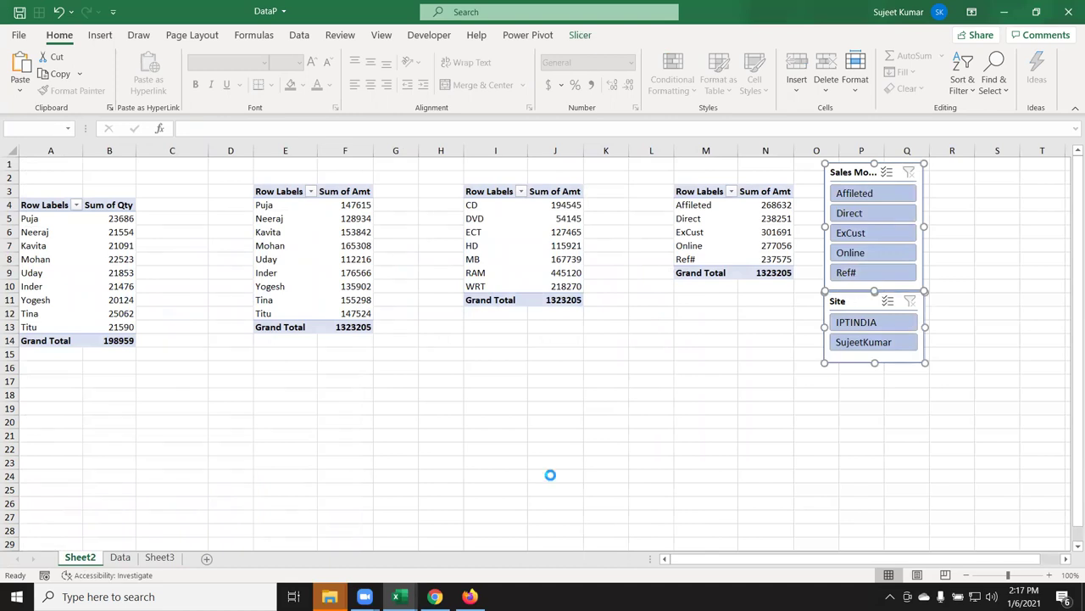
key("Delete")
Paste the slicers on Sheet3 beside the charts near column P and filter to Affileted
left_click(120, 557)
key("ctrl+Page_Down")
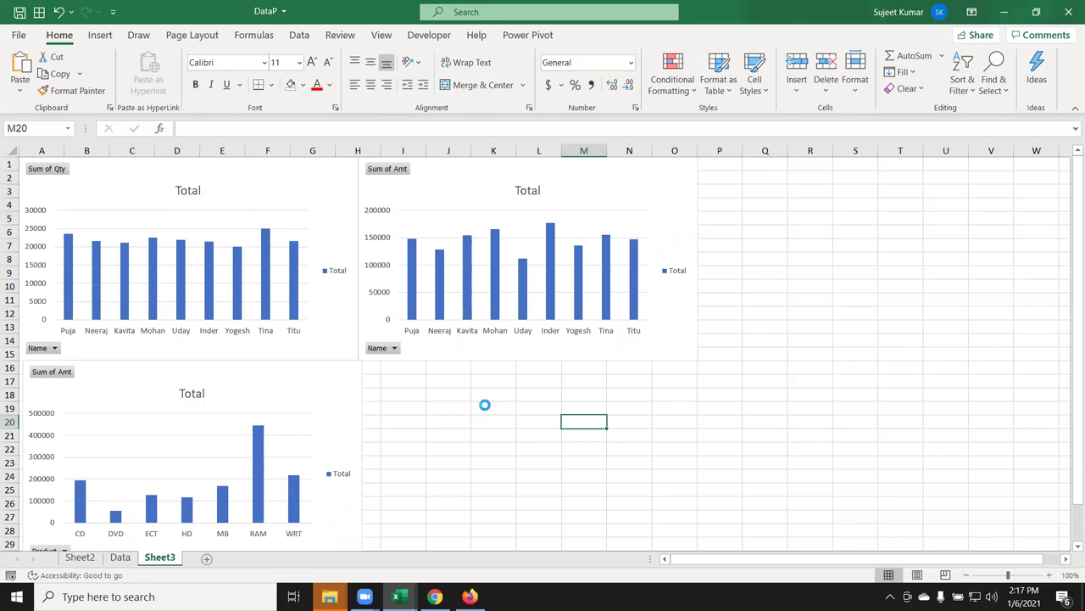
key("ctrl+v")
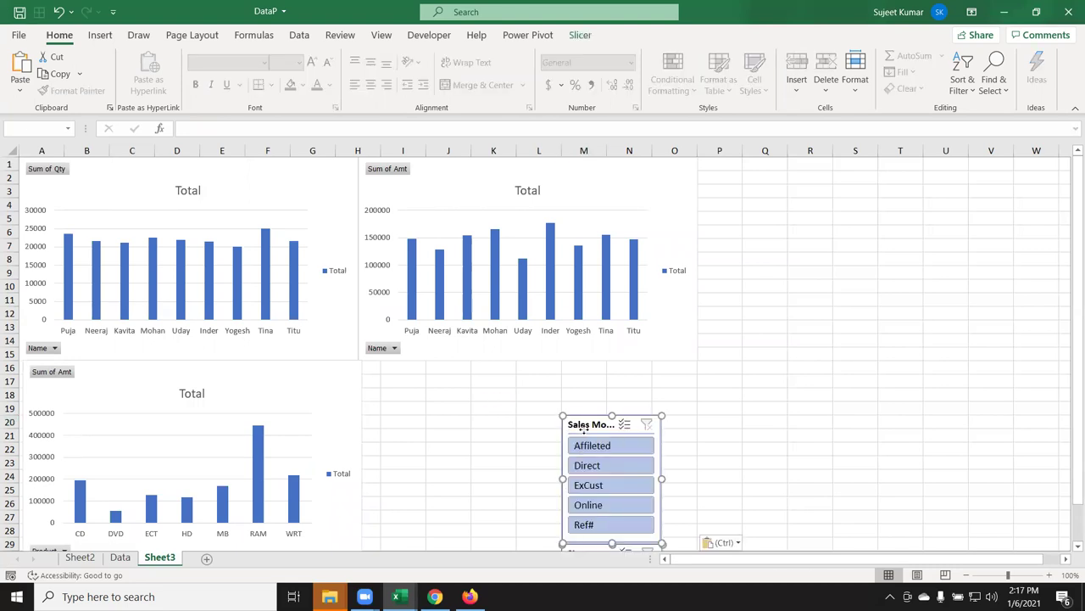
left_click_drag(583, 428, 724, 169)
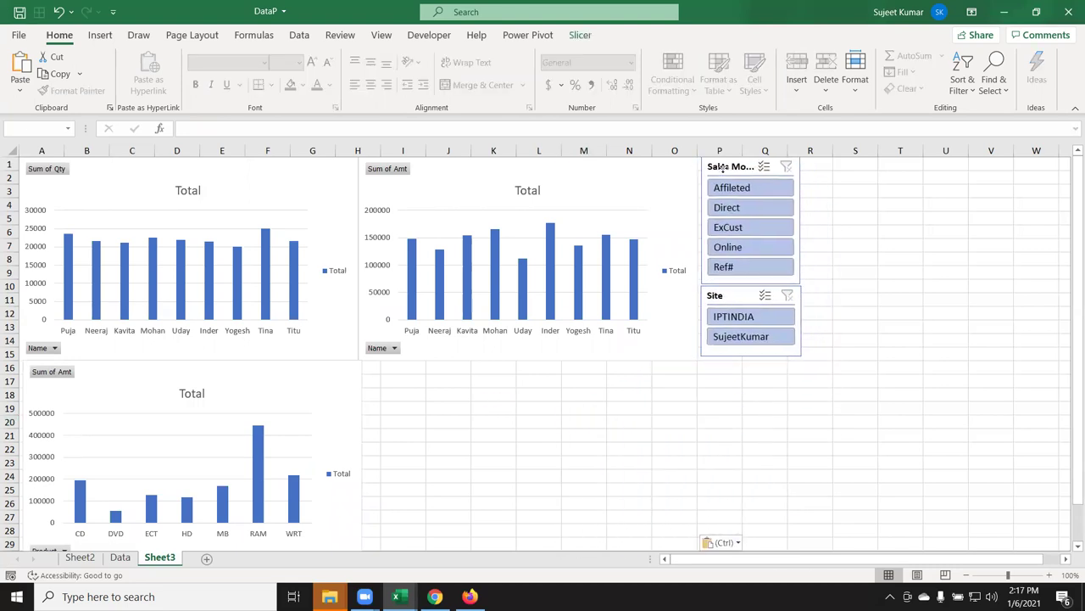
left_click(838, 233)
left_click(763, 188)
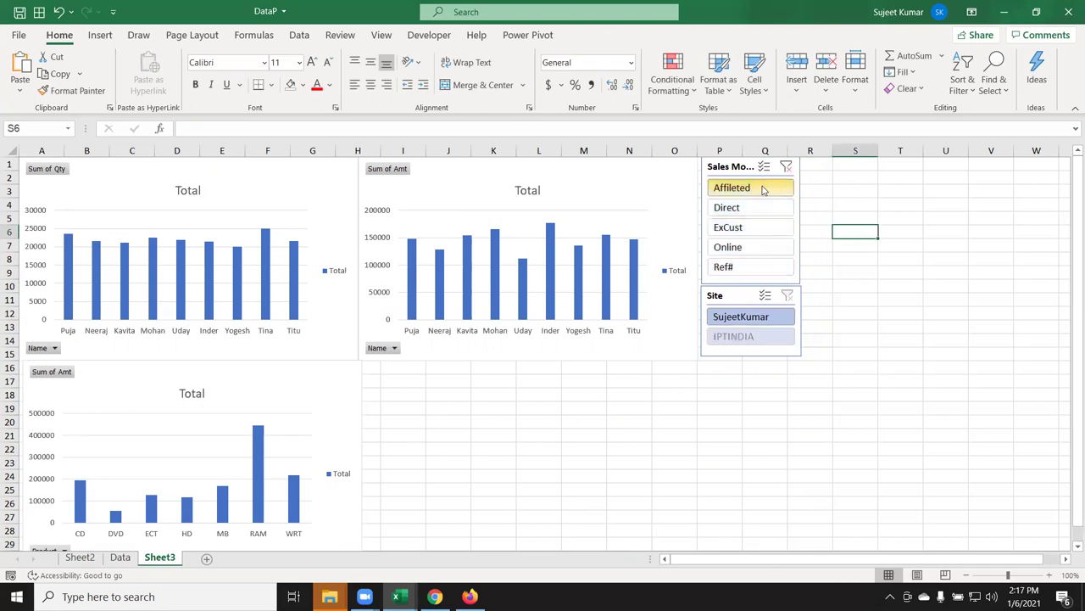
Test the ExCust, Online, Ref#, Direct and Affileted slicer filters, clear them, and go to Data
left_click(739, 229)
left_click(740, 247)
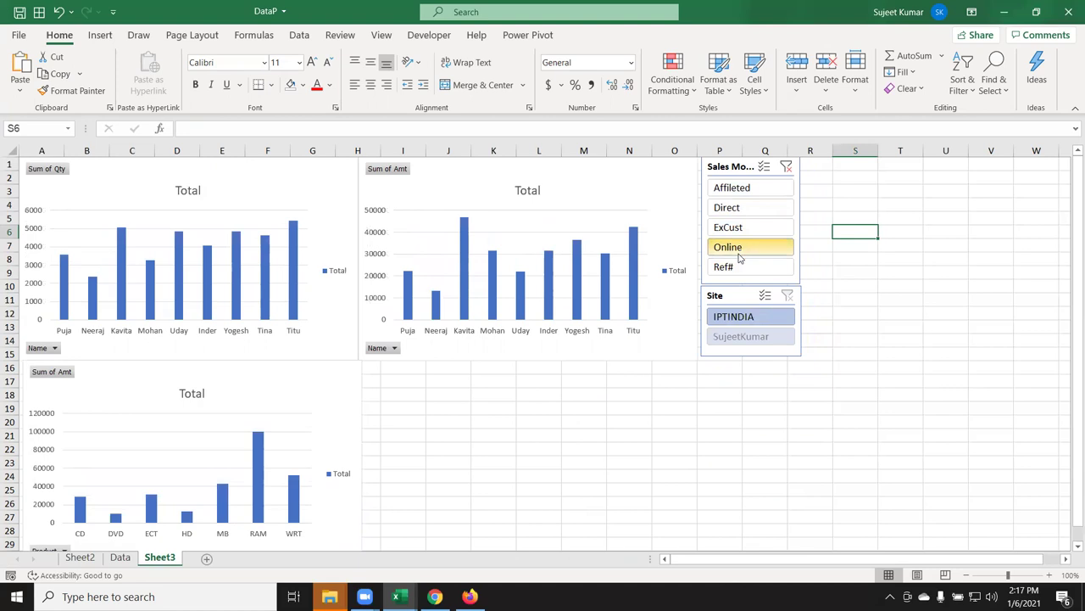
left_click(738, 267)
left_click(736, 247)
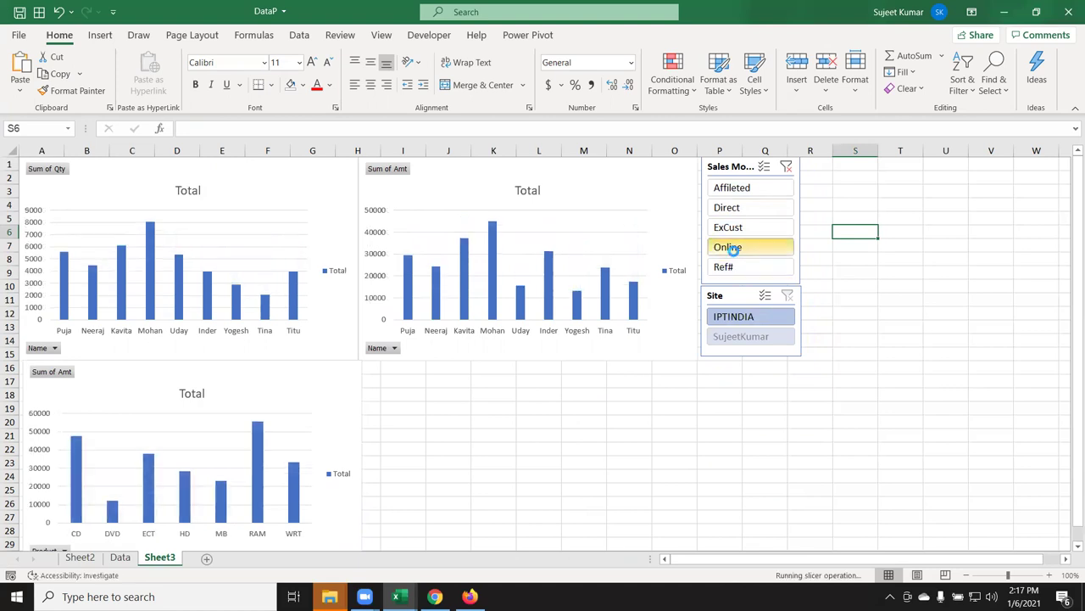
left_click(730, 229)
left_click(731, 208)
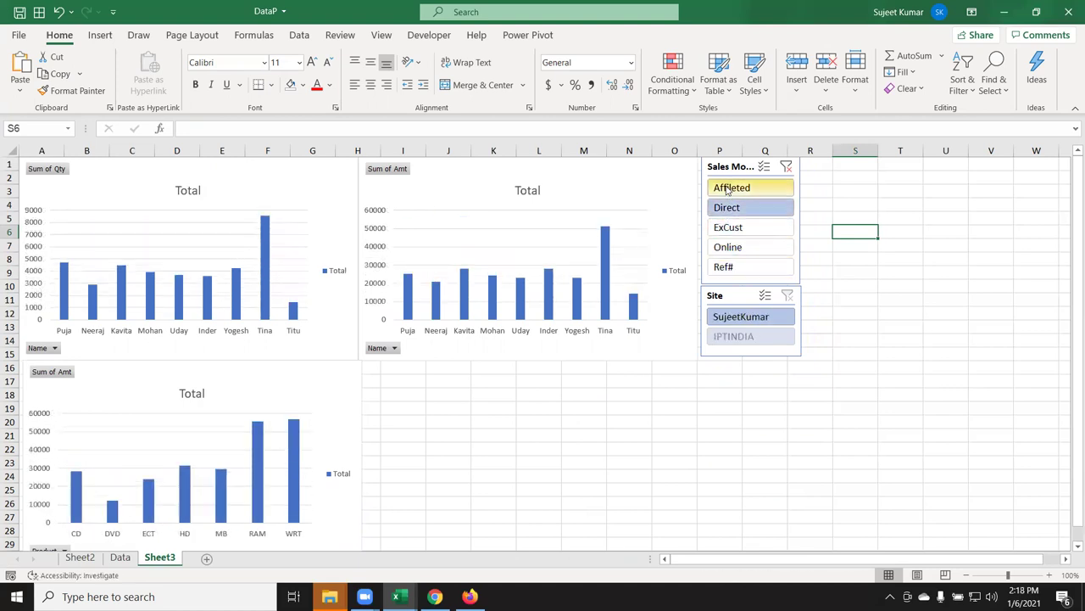
left_click(751, 188)
left_click(789, 169)
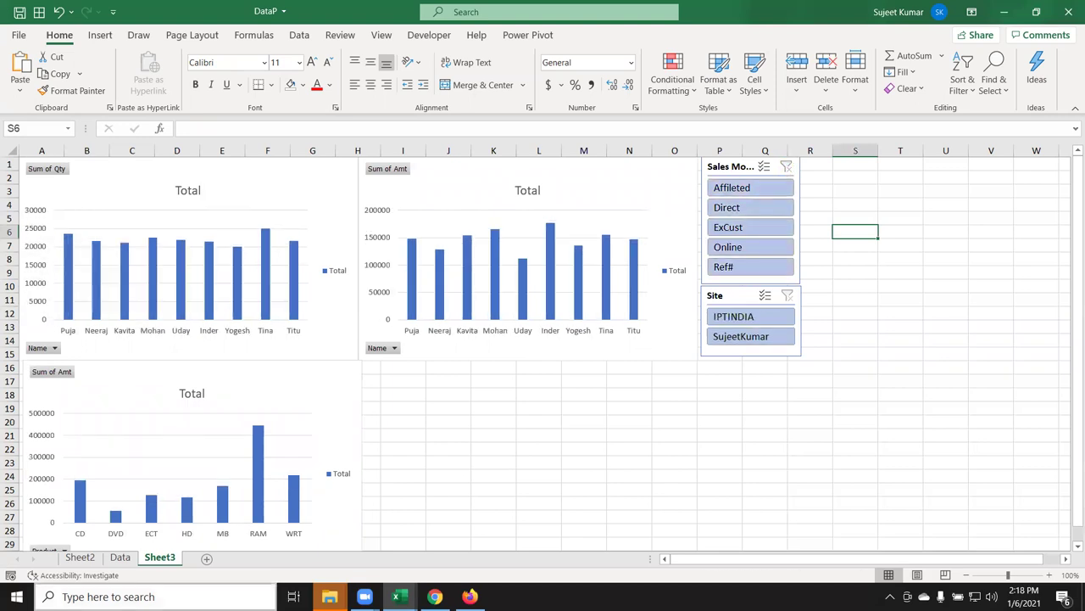
left_click(120, 558)
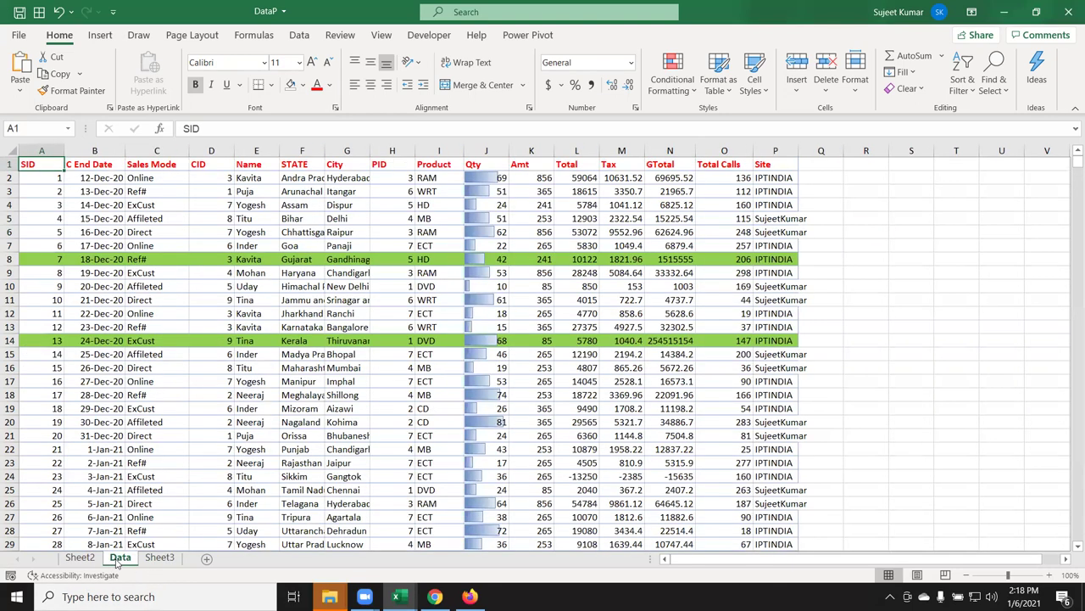
Convert the A1:P3914 records into table Table2 with headers and add a Sales Mode slicer
key("ctrl+shift+Right")
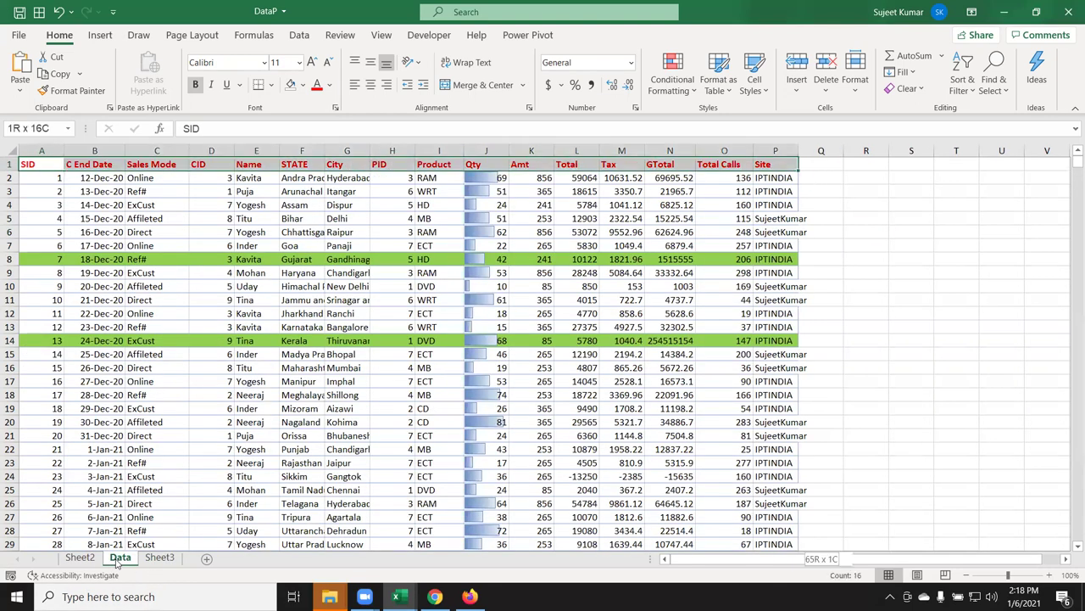
key("ctrl+shift+Down")
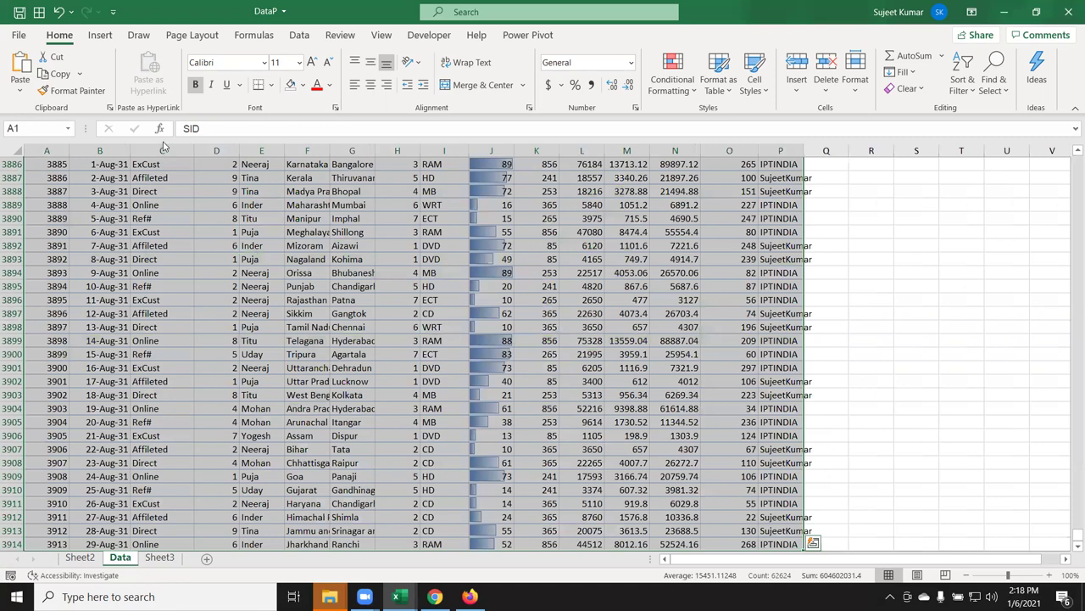
left_click(100, 35)
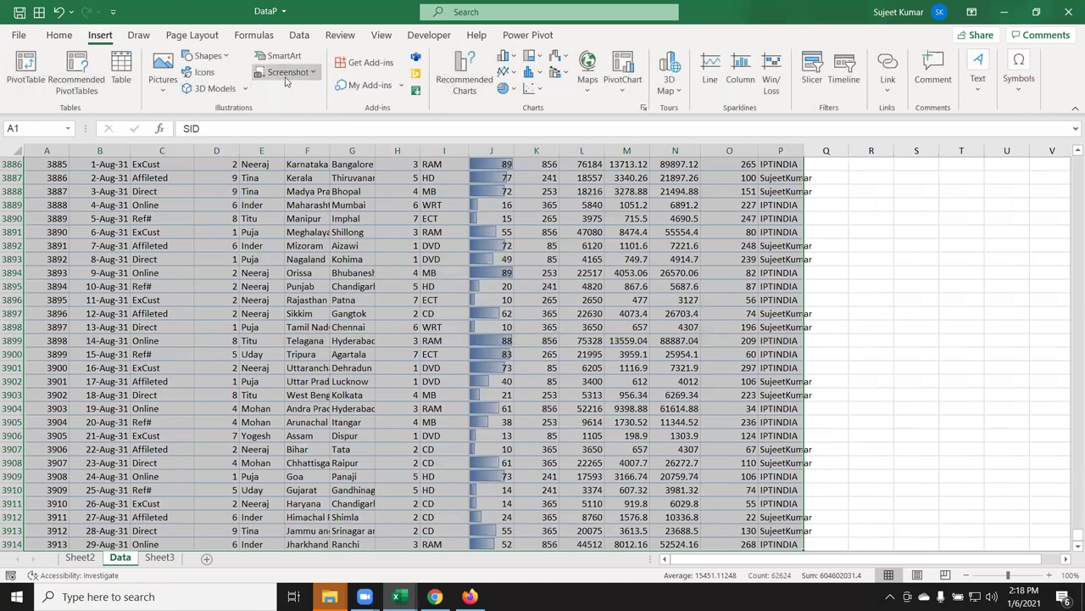
left_click(121, 70)
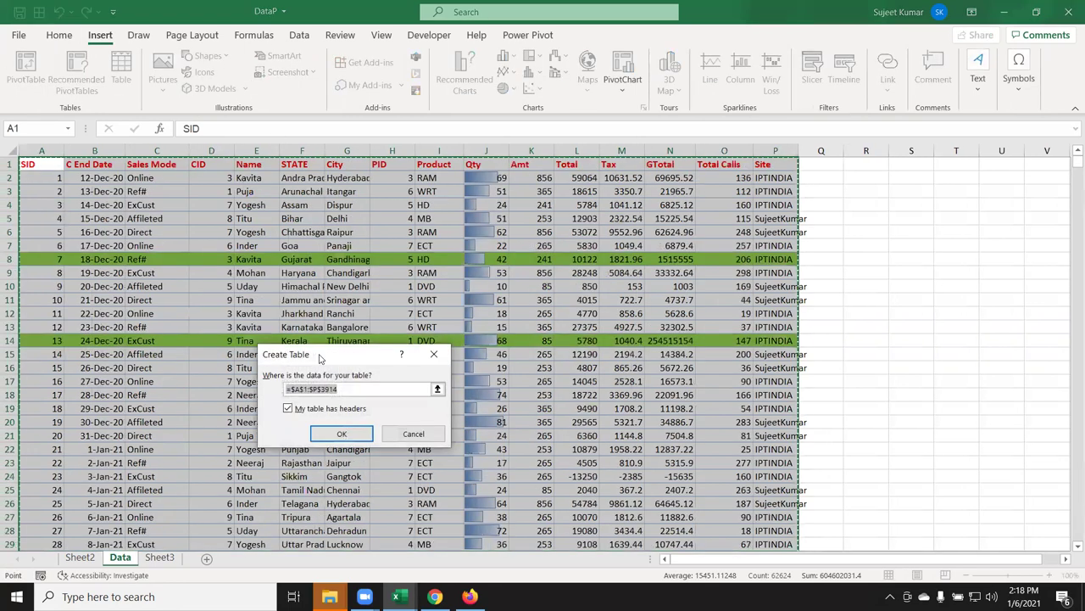
left_click(341, 434)
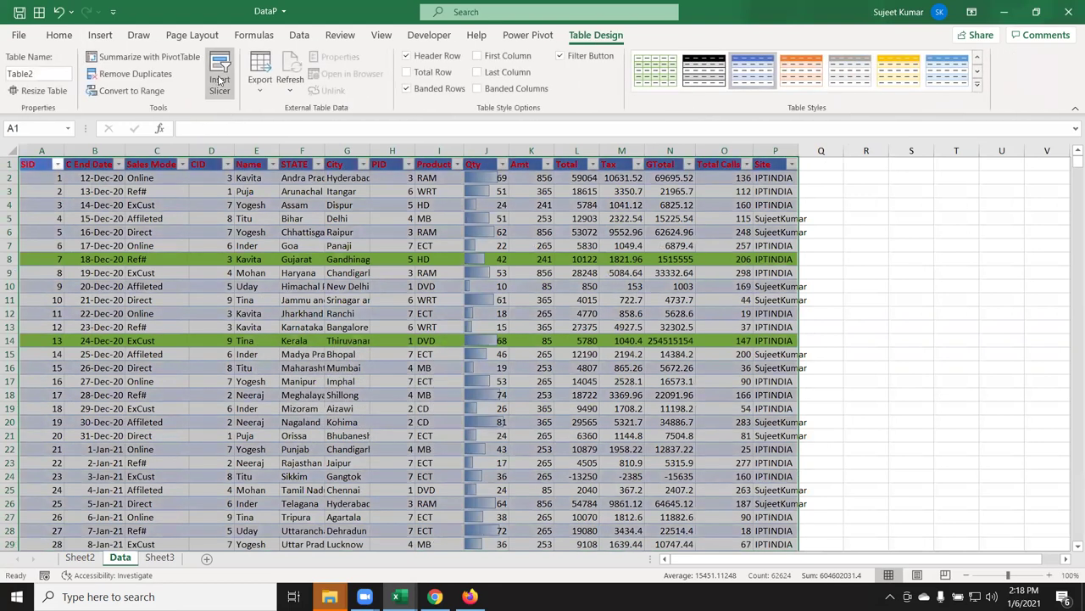
left_click(219, 80)
left_click(288, 334)
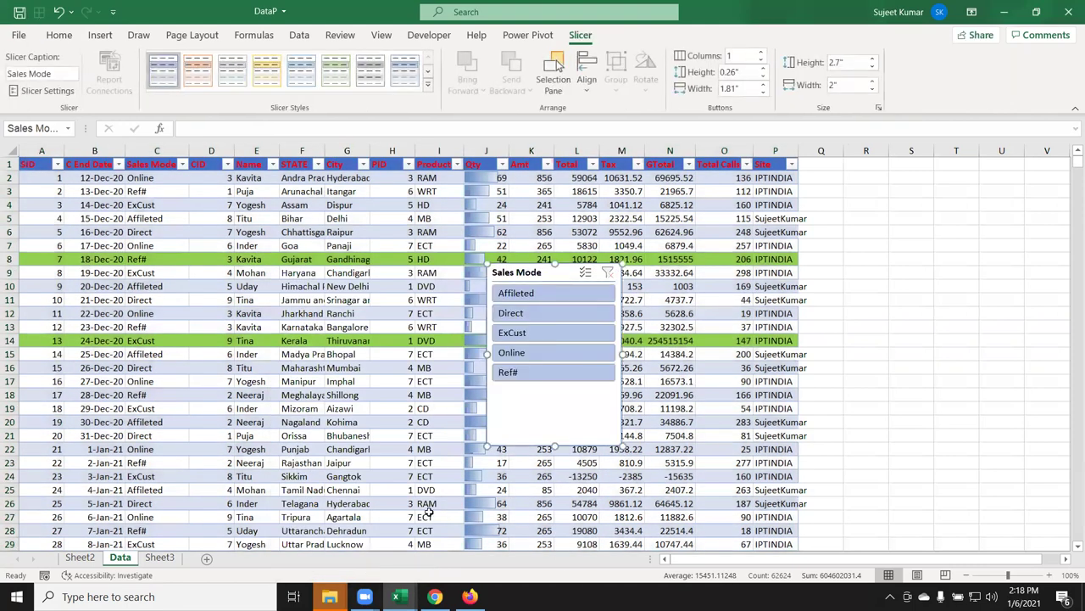
Place the Sales Mode slicer beside the table and filter the rows to Ref#, then Online
mouse_move(521, 265)
left_mouse_down()
mouse_move(886, 172)
mouse_move(906, 152)
left_mouse_up()
left_click(910, 435)
left_click(906, 268)
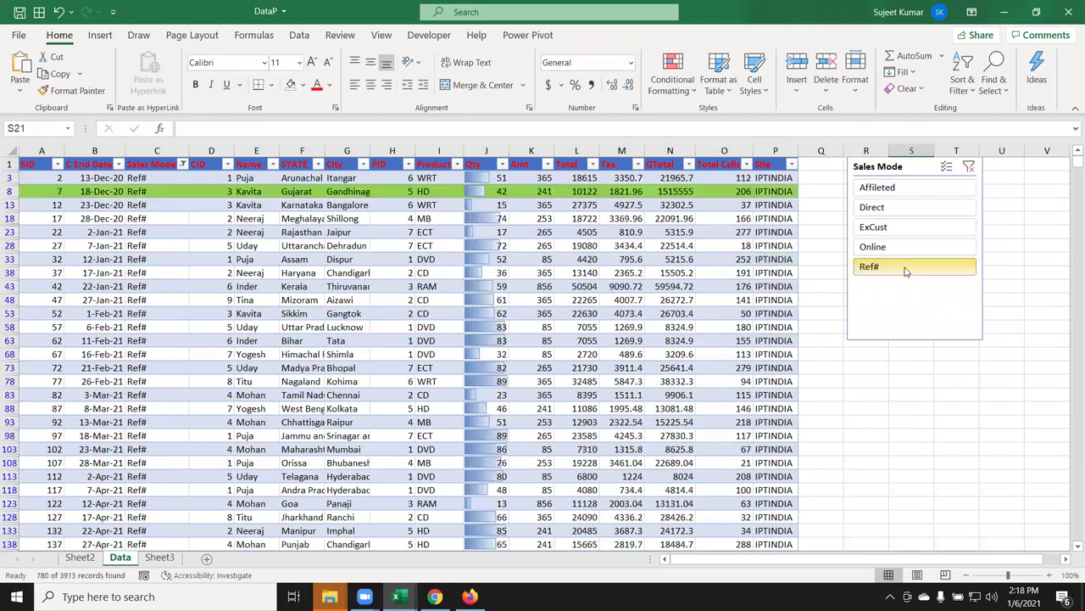
left_click(903, 248)
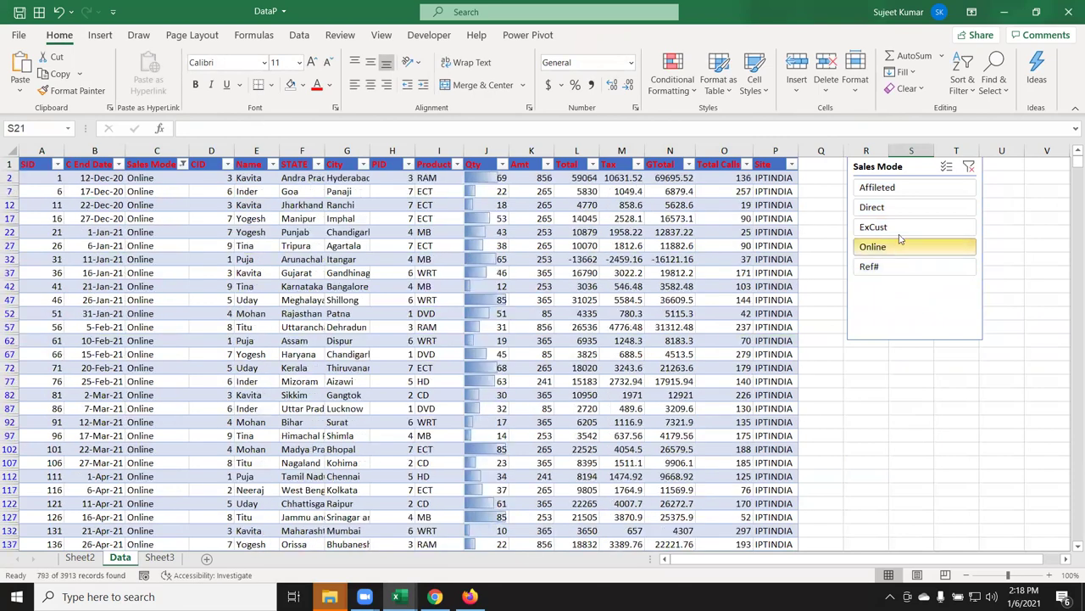
Filter to ExCust, then Affileted through ExCust, clear the filter, and minimise Excel to the desktop
left_click(901, 226)
left_click_drag(898, 190, 908, 229)
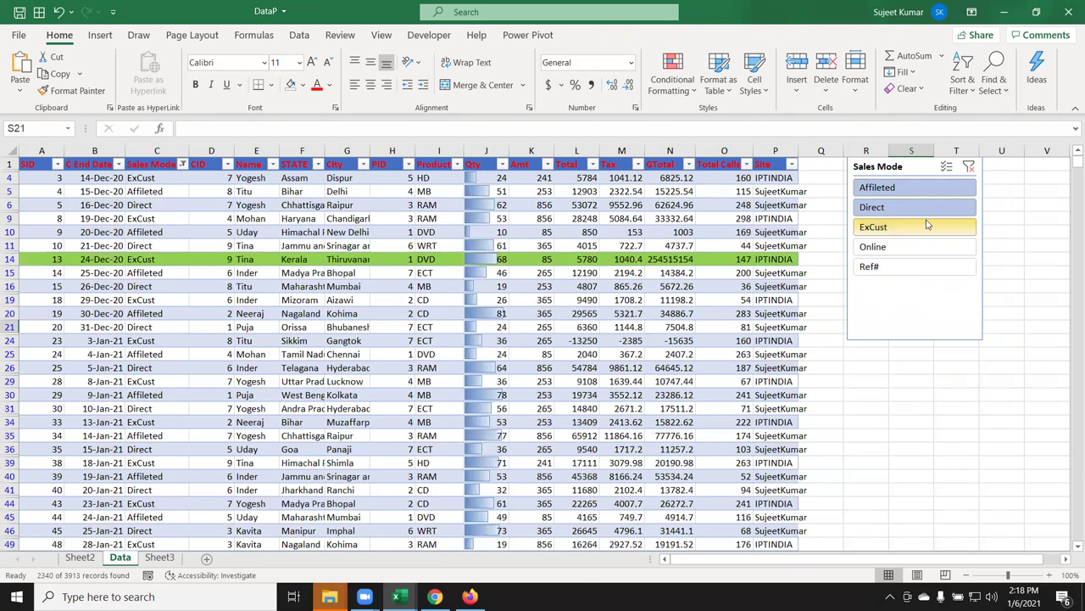
left_click(969, 167)
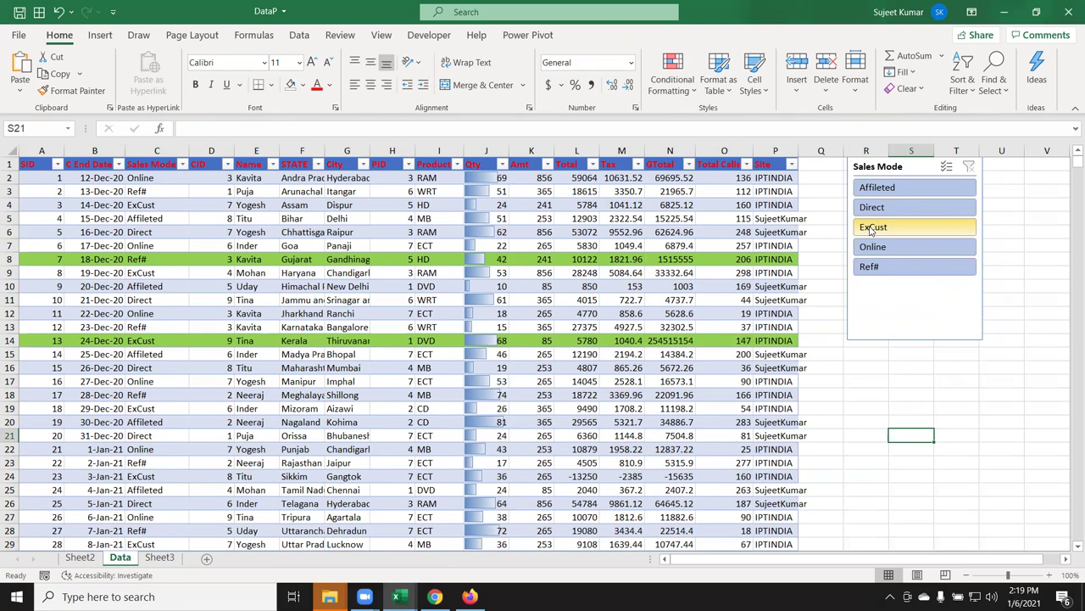
key("super+d")
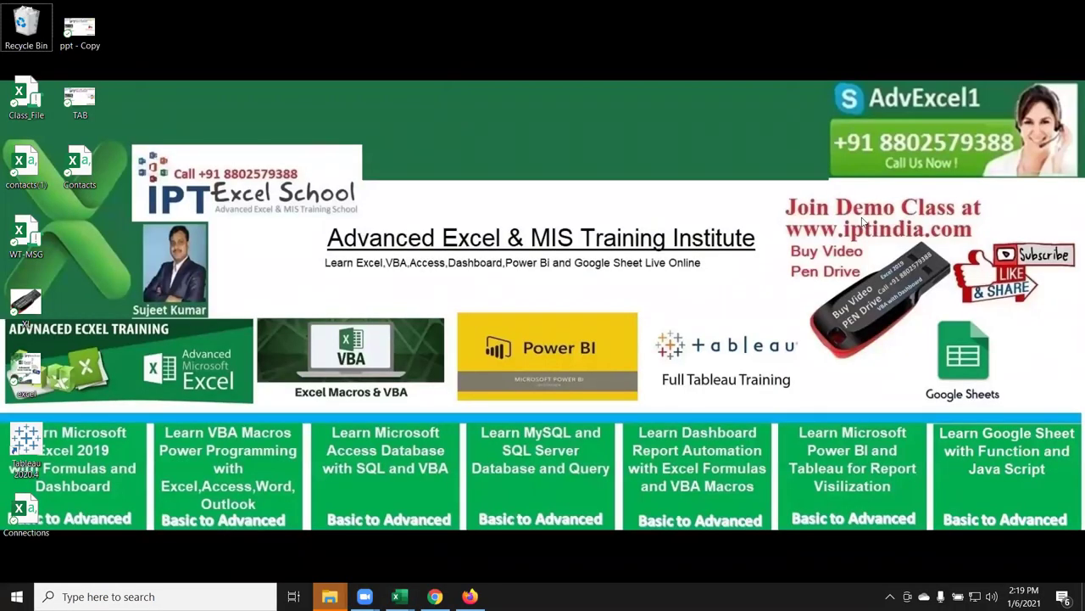